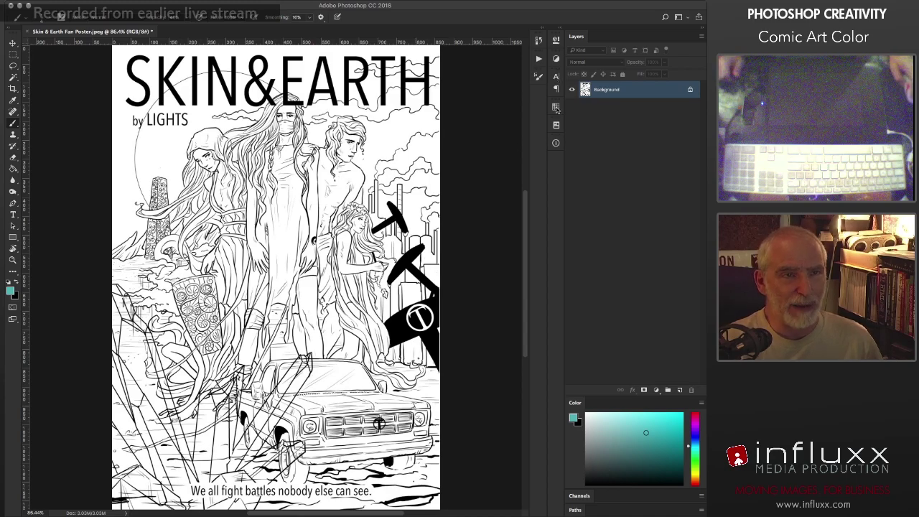
# Step: Dock the Swatches panel in the collapsed panel column, leaving Swatches and Info closed
pyautogui.moveTo(556, 107); pyautogui.dragTo(558, 140)
pyautogui.click(556, 143)
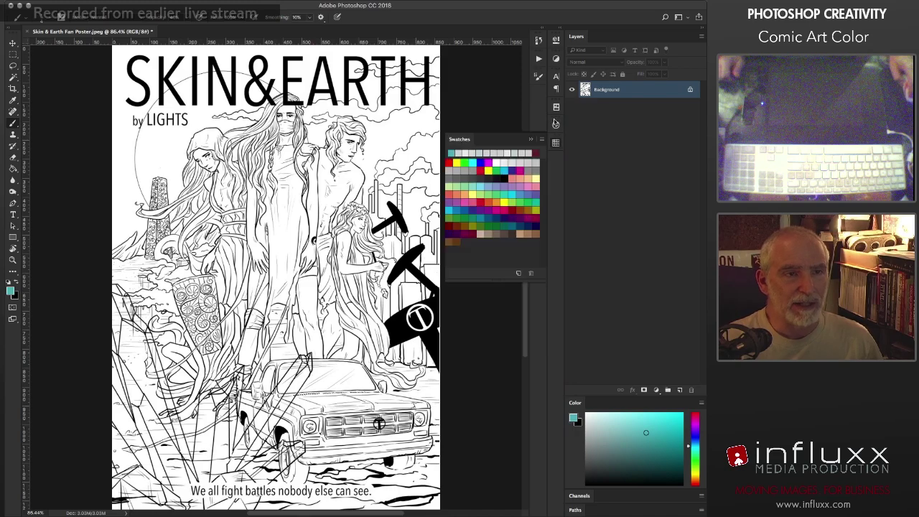
pyautogui.click(556, 125)
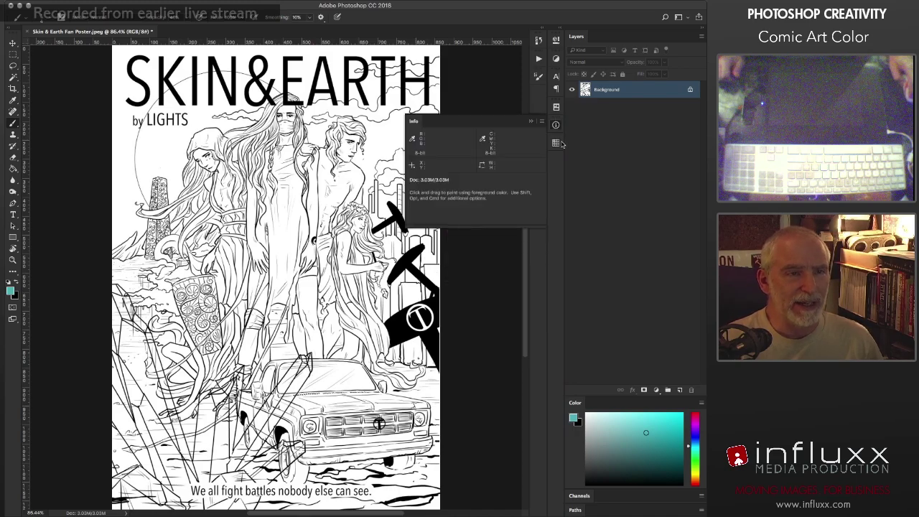
pyautogui.click(556, 127)
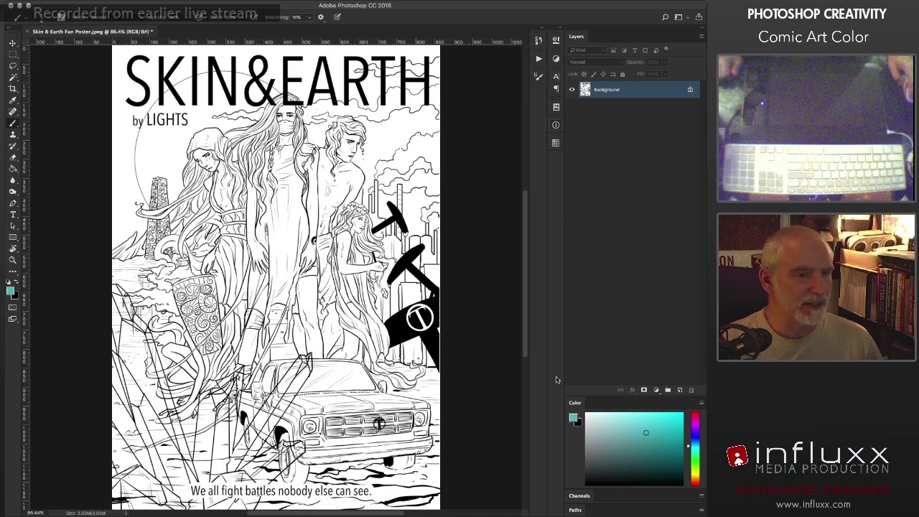
pyautogui.click(556, 143)
pyautogui.click(556, 143)
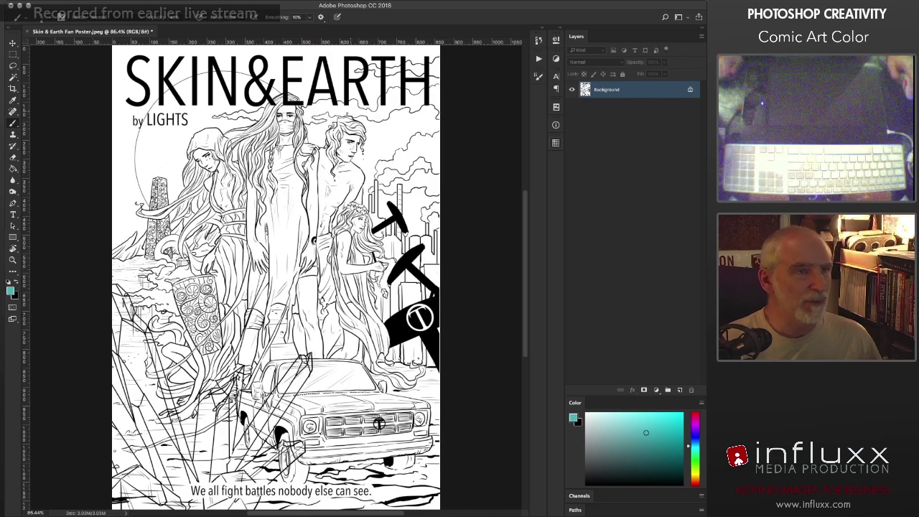
# Step: Open a second window on the poster and dock the two views side by side
pyautogui.click(283, 5)
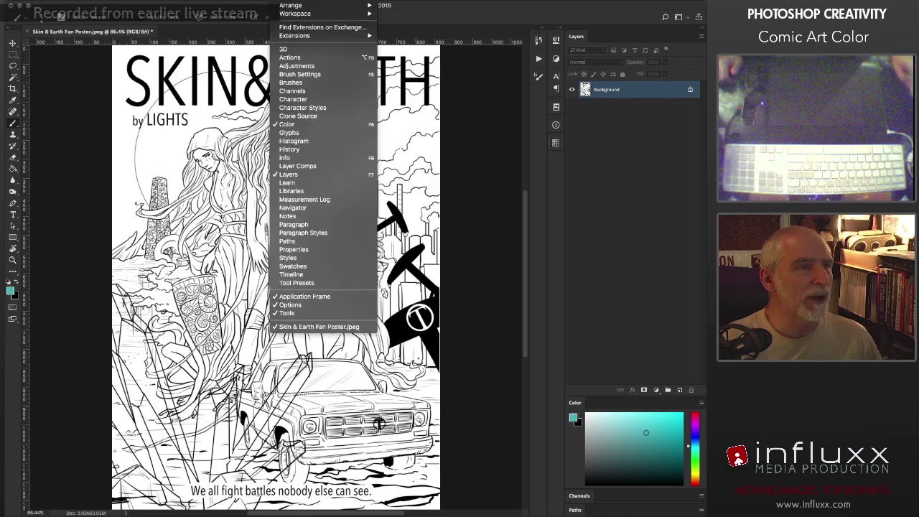
pyautogui.moveTo(294, 14)
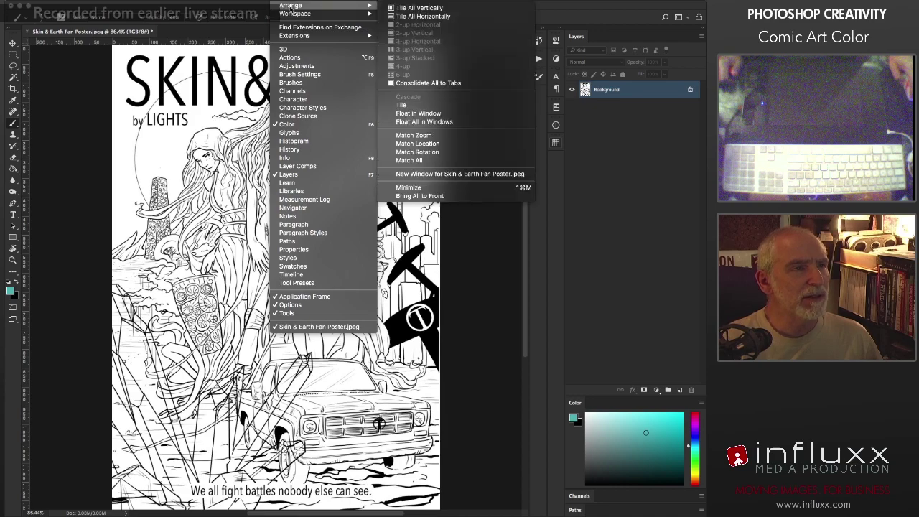
pyautogui.click(418, 175)
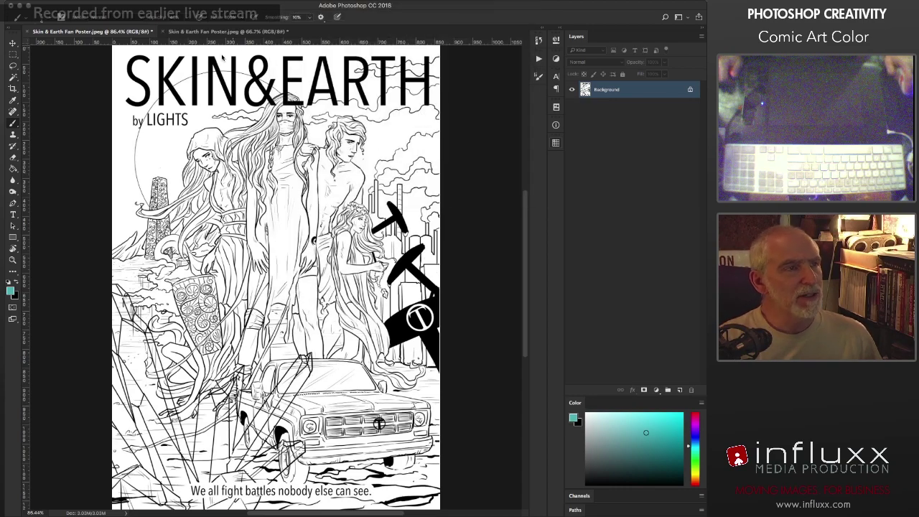
pyautogui.click(199, 32)
pyautogui.hotkey('ctrl', 'Tab')
pyautogui.click(206, 32)
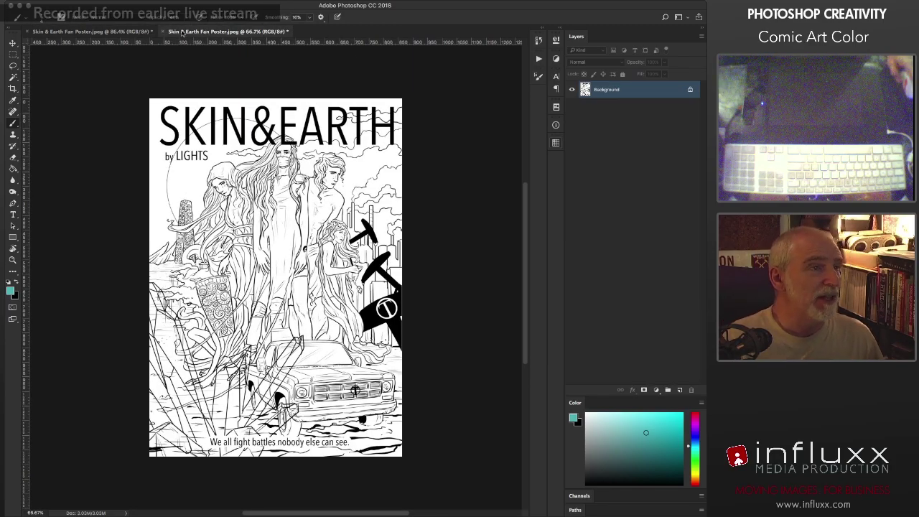
pyautogui.moveTo(196, 37); pyautogui.dragTo(530, 127)
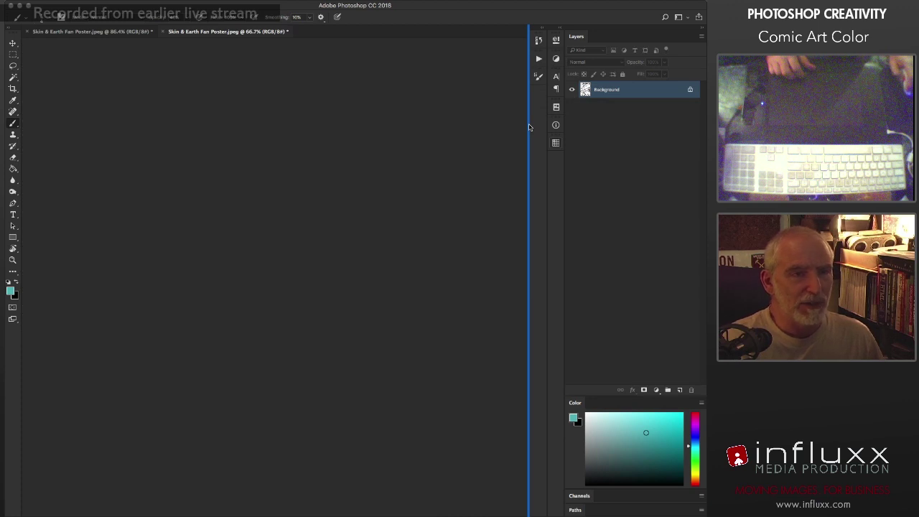
pyautogui.moveTo(529, 127); pyautogui.dragTo(530, 125)
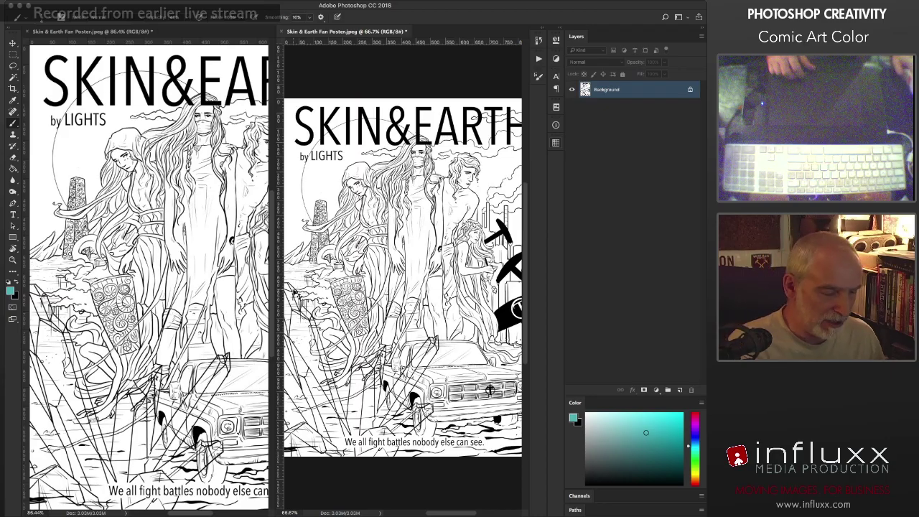
# Step: Zoom the right view to 50%, widen the left view, and hide the right view's rulers
pyautogui.press('super+minus')
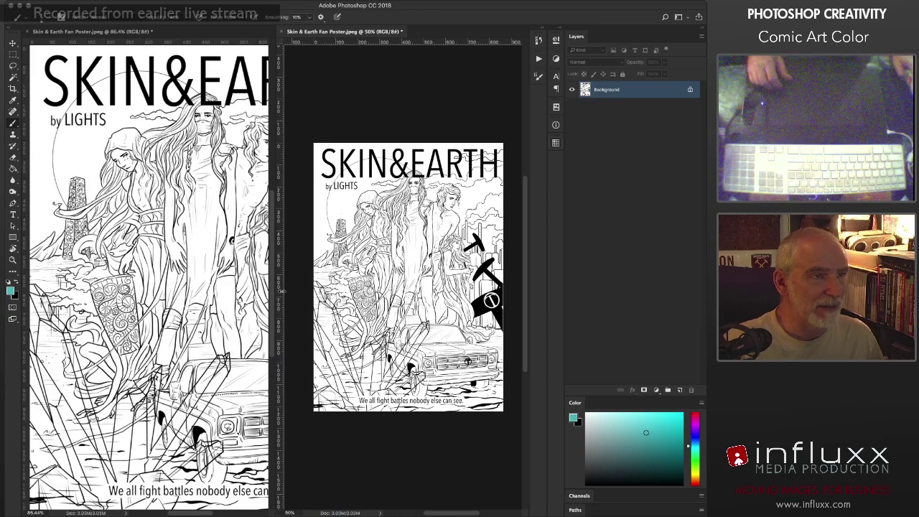
pyautogui.moveTo(283, 291); pyautogui.dragTo(383, 285)
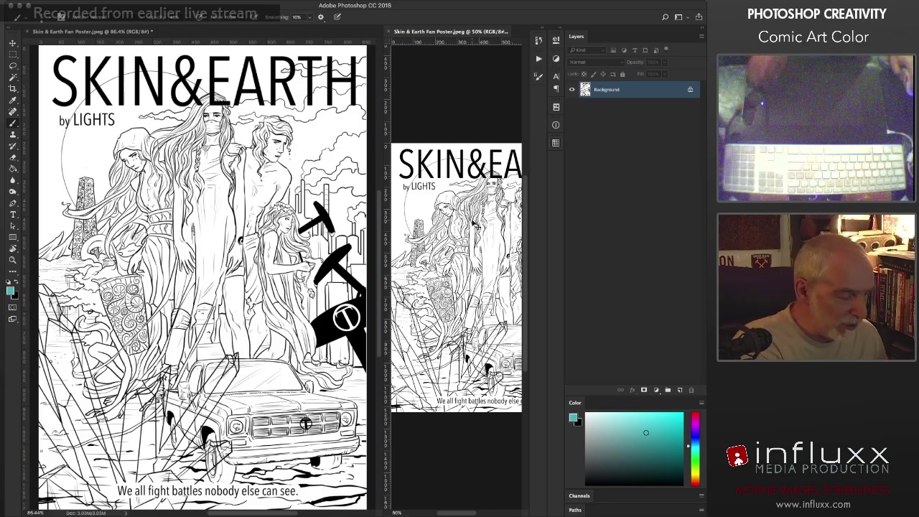
pyautogui.press('super+r')
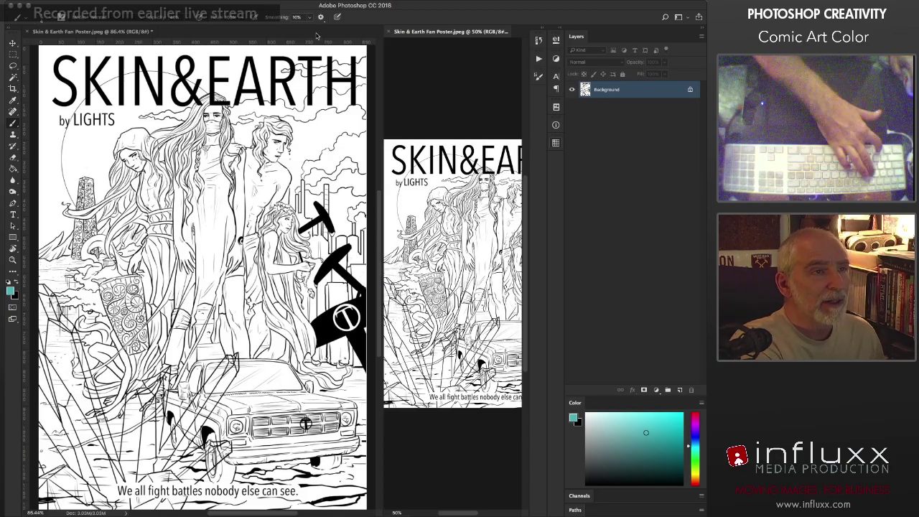
pyautogui.press('super+r')
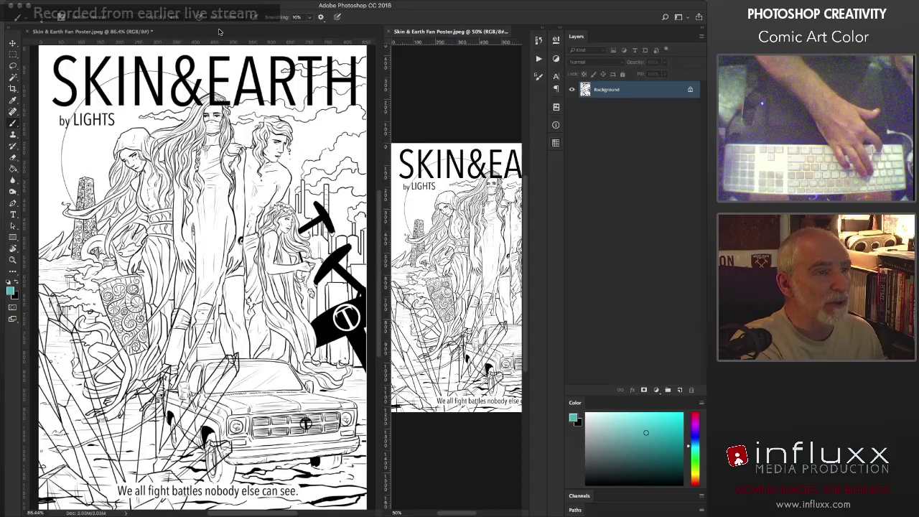
pyautogui.press('super+r')
# Step: Hide the left view's rulers and set the right view's zoom to 66.7%
pyautogui.click(73, 31)
pyautogui.press('super+r')
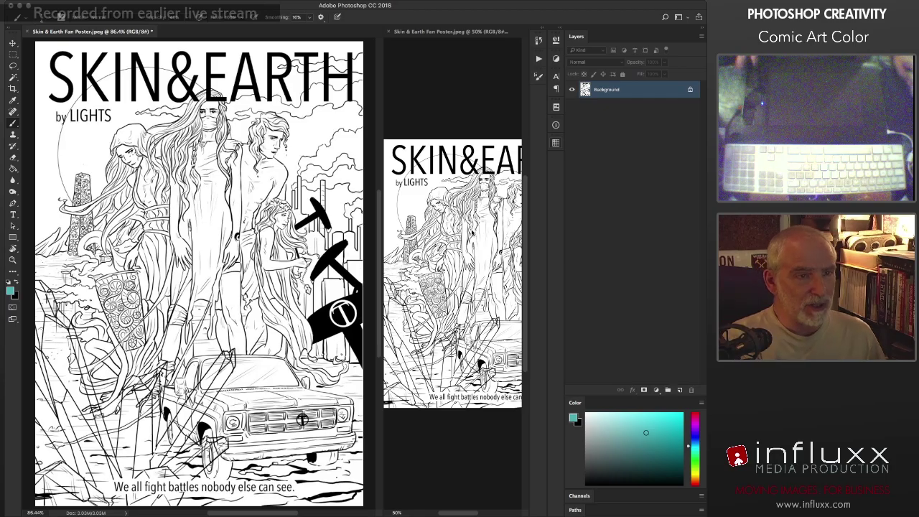
pyautogui.click(466, 227)
pyautogui.press('super+minus')
pyautogui.press('super+equal')
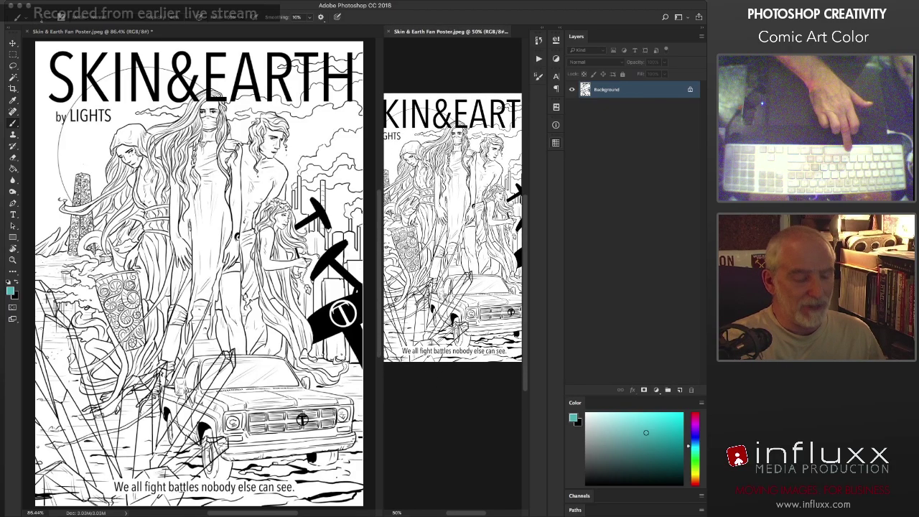
pyautogui.press('super+equal')
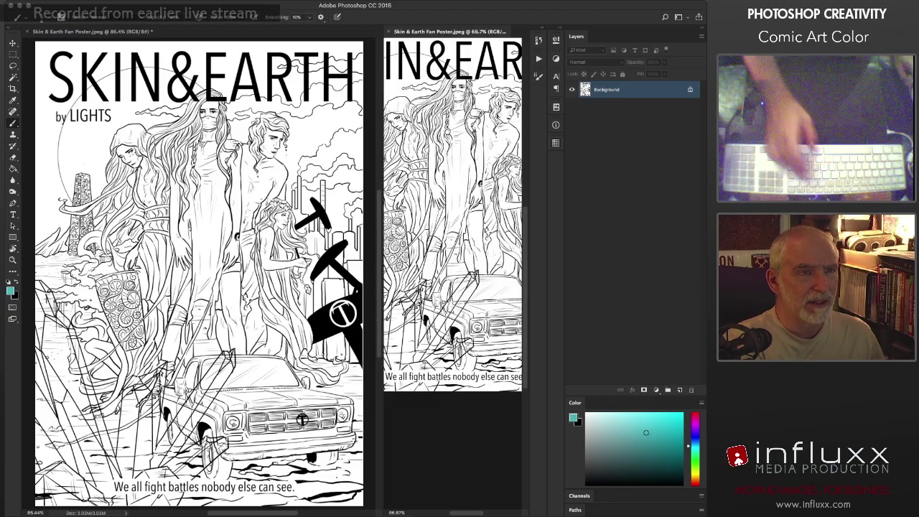
pyautogui.press('super+equal')
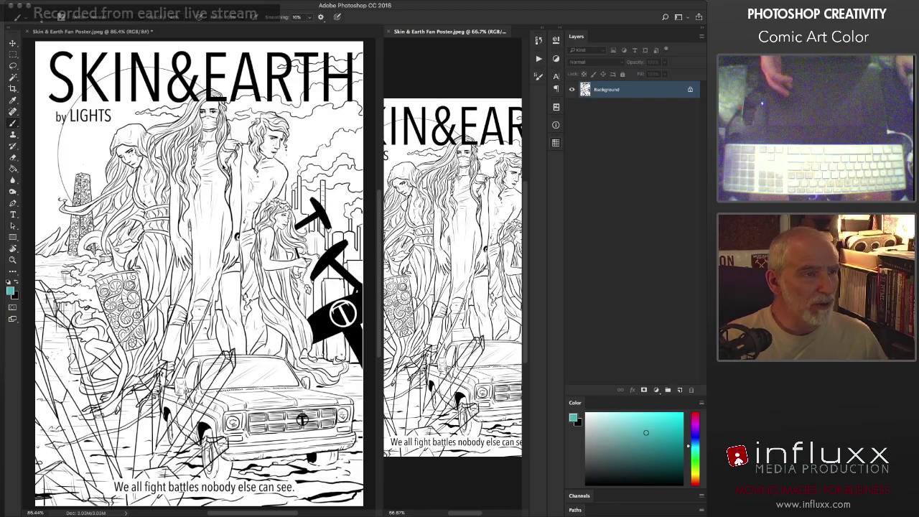
pyautogui.click(218, 163)
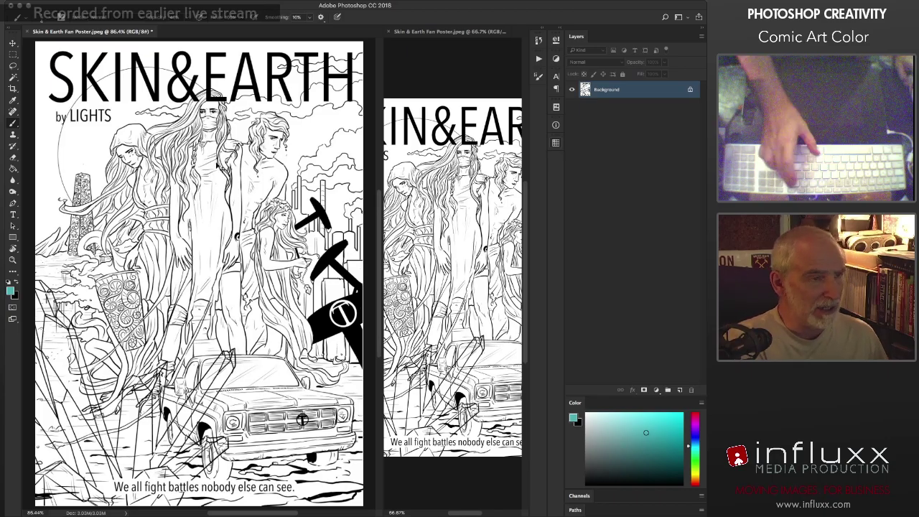
# Step: Zoom the left view to 700% and pan to the masked woman's face
pyautogui.hotkey('ctrl', '1')
pyautogui.hotkey('ctrl', '+')
pyautogui.hotkey('ctrl', '+')
pyautogui.hotkey('ctrl', '+')
pyautogui.hotkey('ctrl', '+')
pyautogui.hotkey('ctrl', '+')
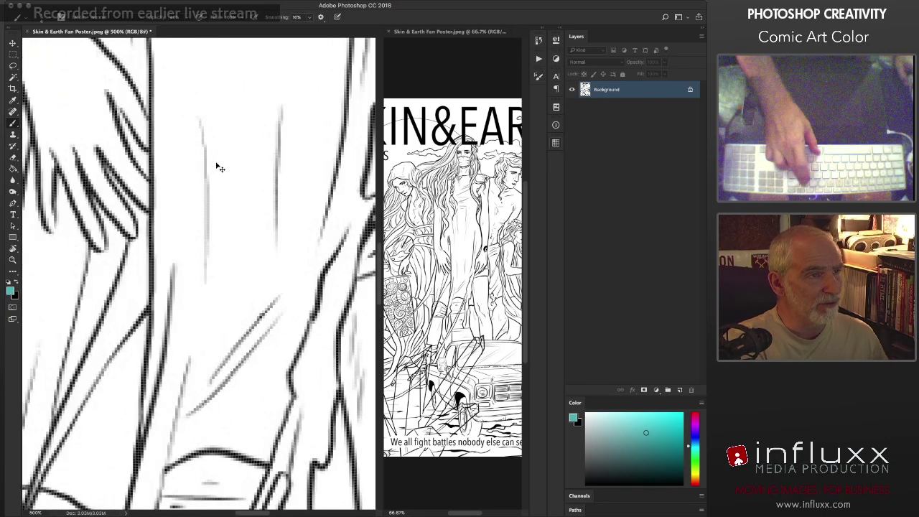
pyautogui.scroll(10, 219, 167)
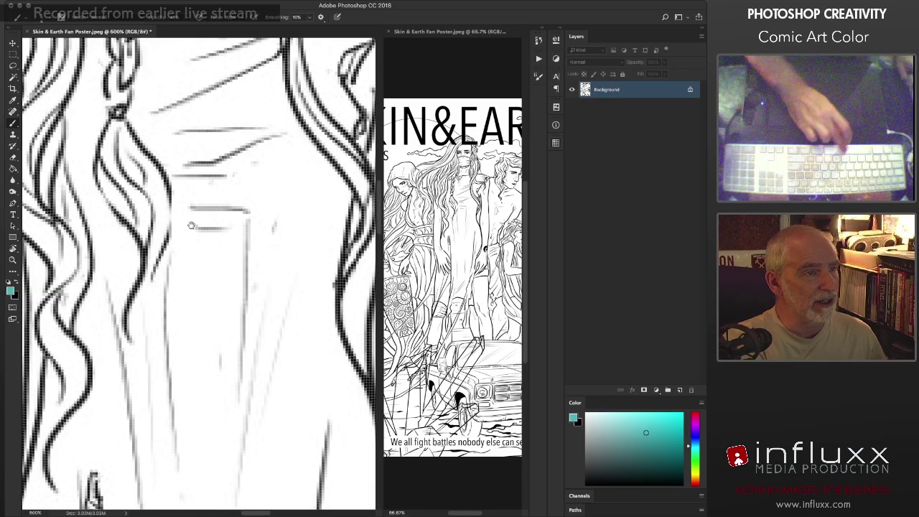
pyautogui.scroll(6, 219, 167)
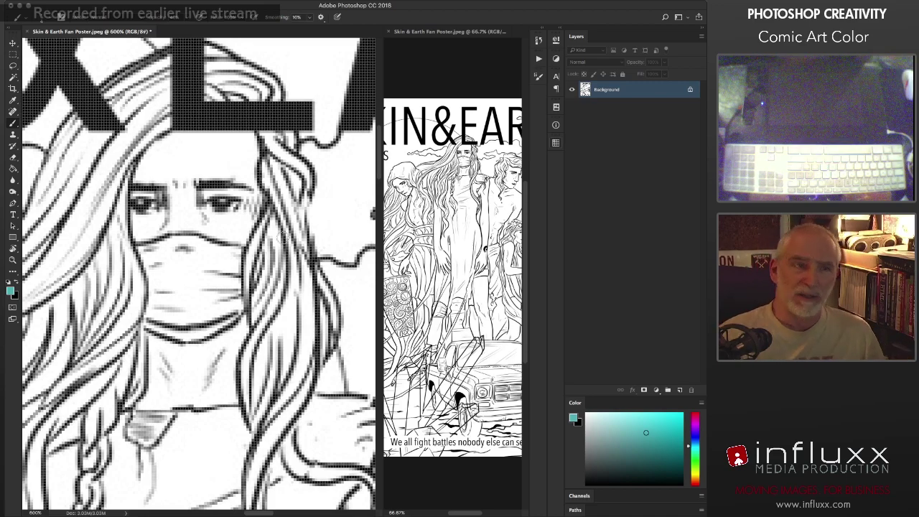
pyautogui.scroll(1, 242, 240)
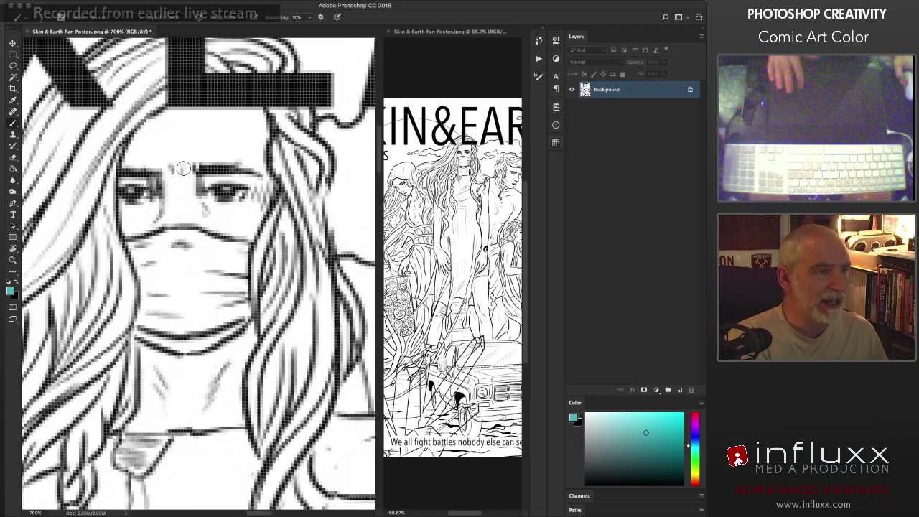
pyautogui.moveTo(184, 169); pyautogui.dragTo(227, 214)
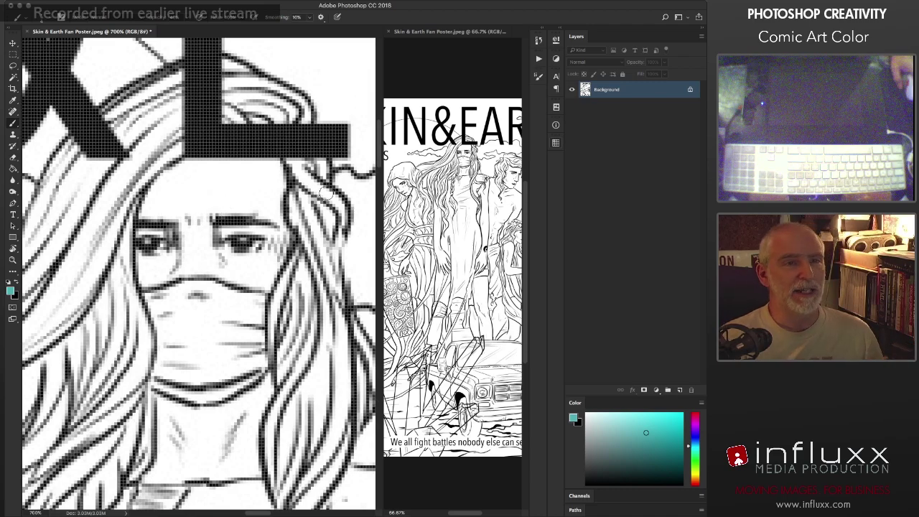
# Step: Rename the Background layer to 'blk', set it to Multiply, and lock it completely
pyautogui.doubleClick(655, 94)
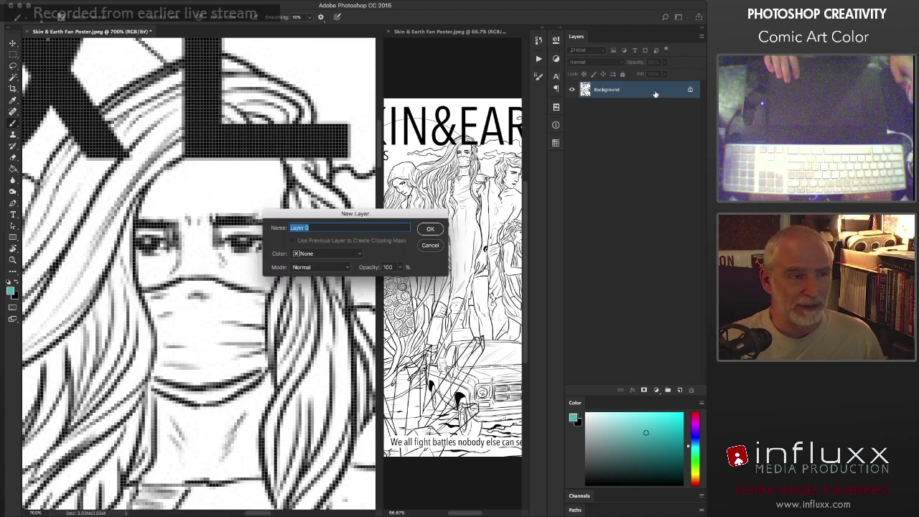
pyautogui.write('blk')
pyautogui.press('Return')
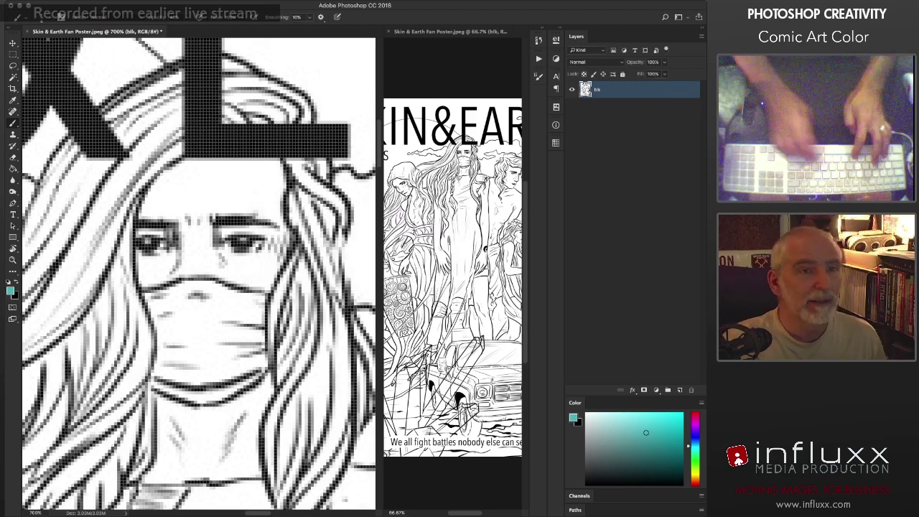
pyautogui.click(609, 63)
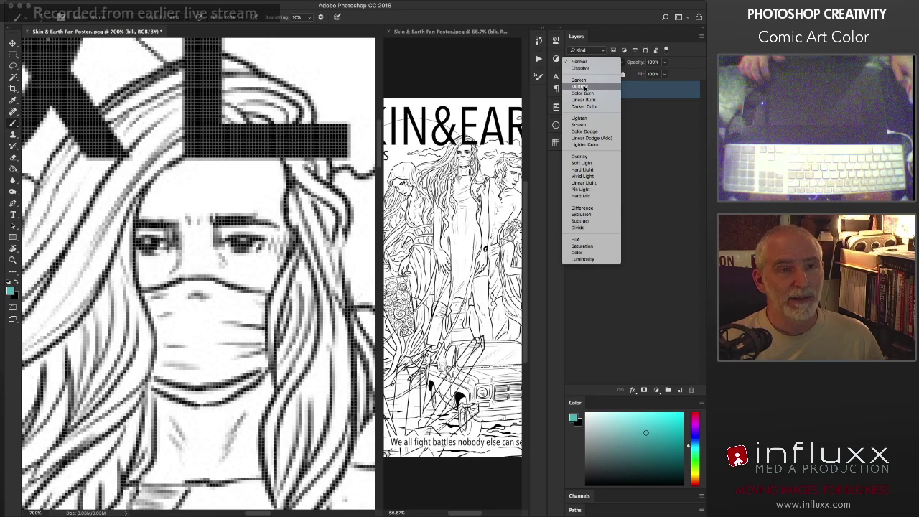
pyautogui.click(583, 86)
pyautogui.click(622, 75)
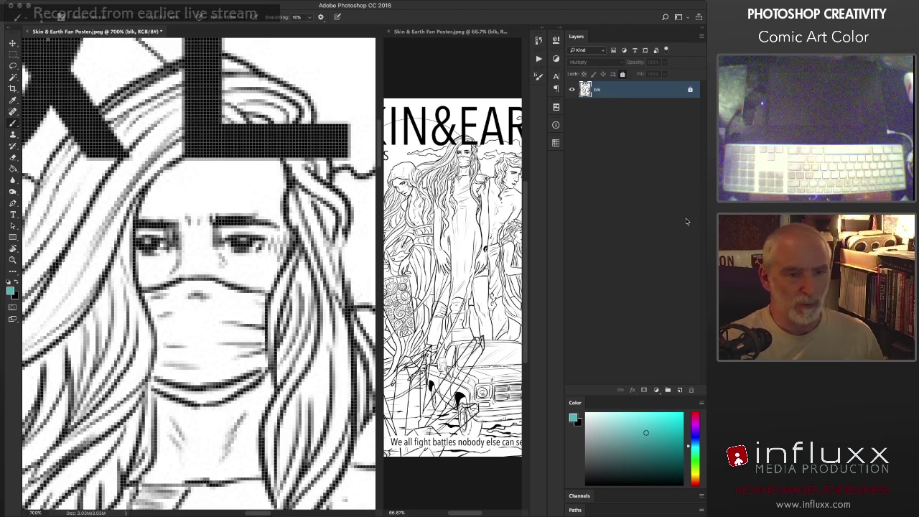
# Step: Add a new empty Layer 1 and move it below the blk layer
pyautogui.click(680, 391)
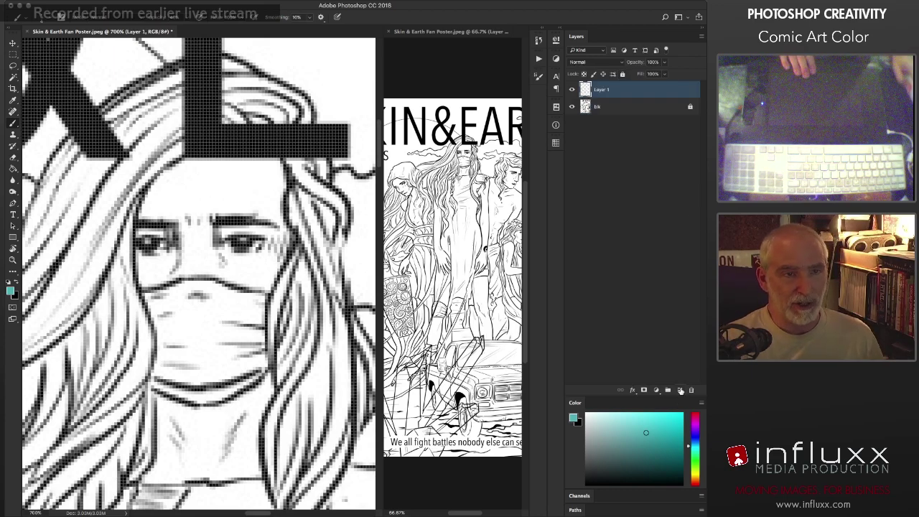
pyautogui.moveTo(622, 88); pyautogui.dragTo(639, 126)
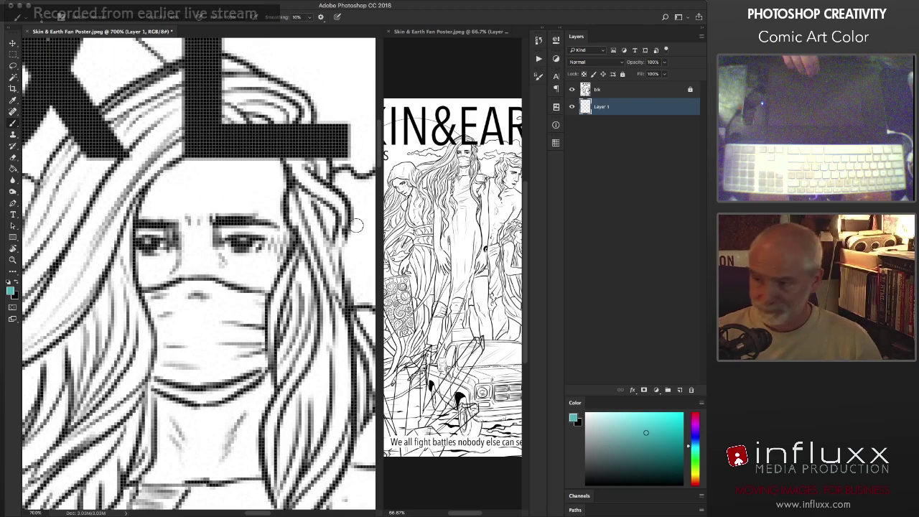
# Step: Pick a light peachy tan skin colour using the Color panel's hue slider and field
pyautogui.click(695, 480)
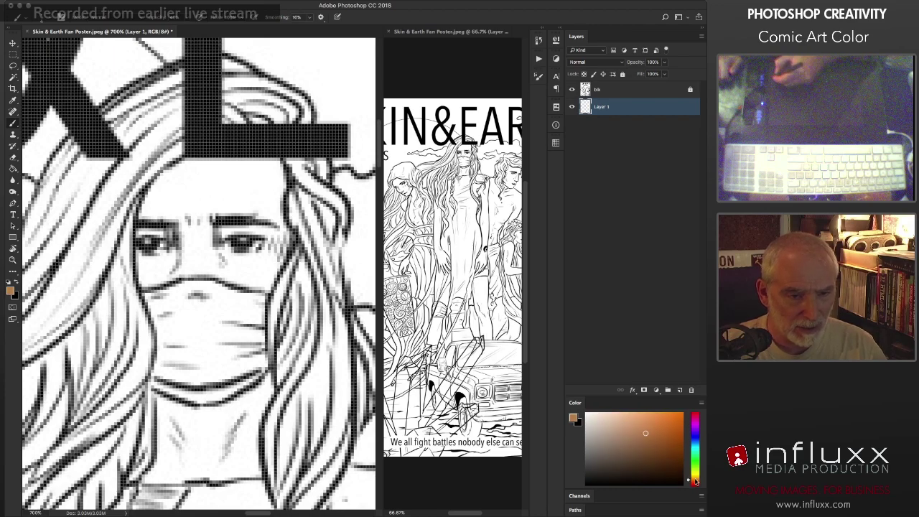
pyautogui.moveTo(696, 482); pyautogui.dragTo(694, 478)
pyautogui.click(641, 428)
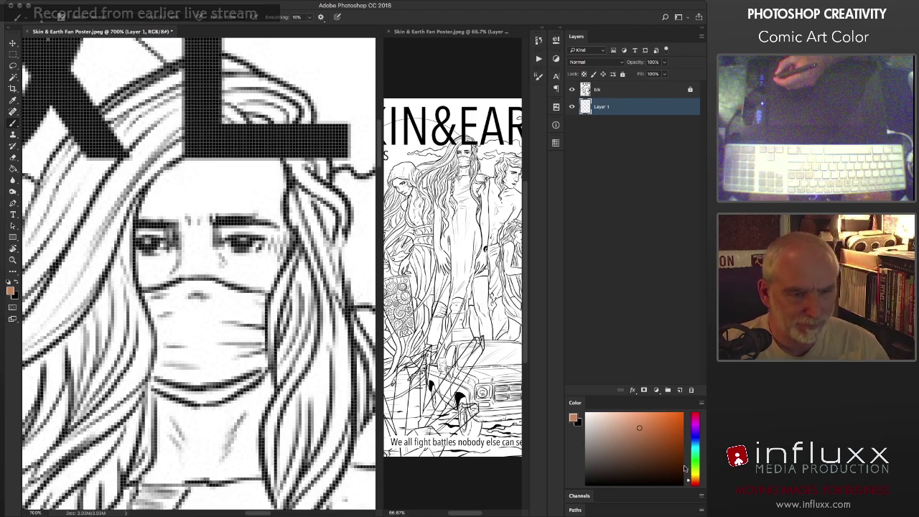
pyautogui.moveTo(639, 429); pyautogui.dragTo(586, 414)
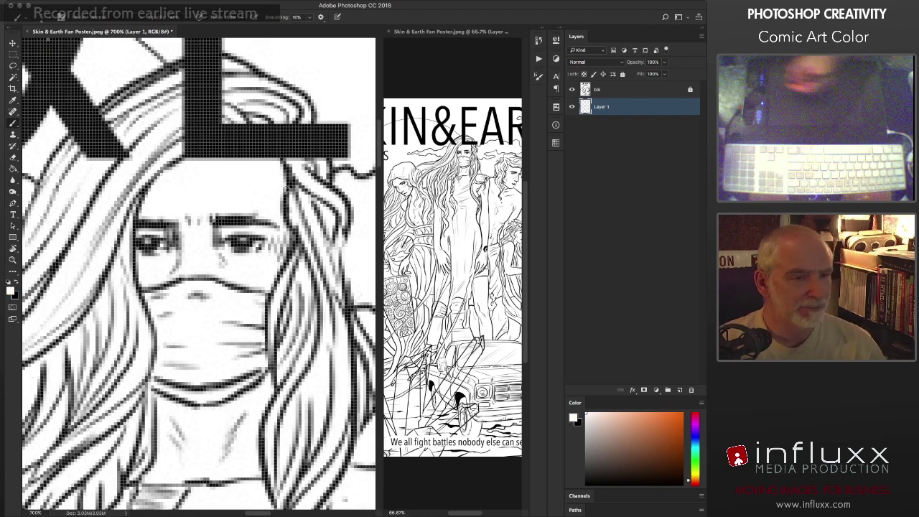
pyautogui.click(625, 426)
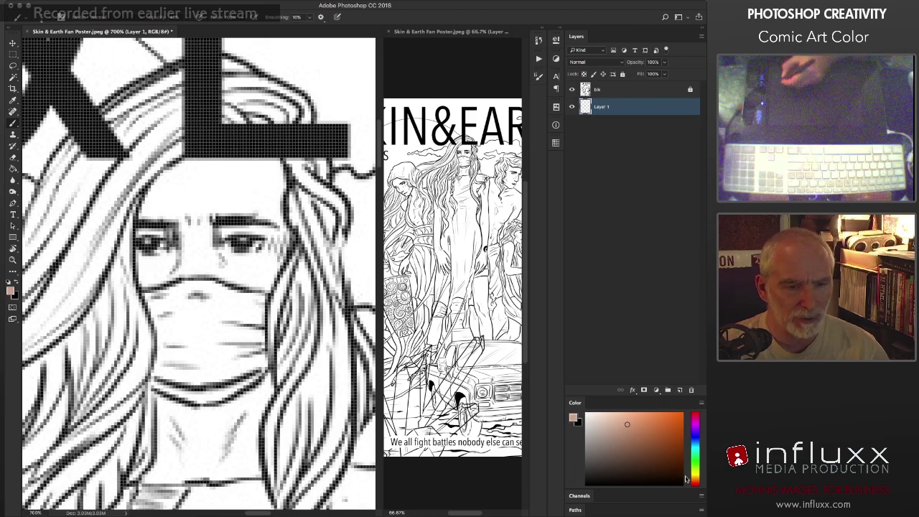
pyautogui.moveTo(693, 483); pyautogui.dragTo(694, 481)
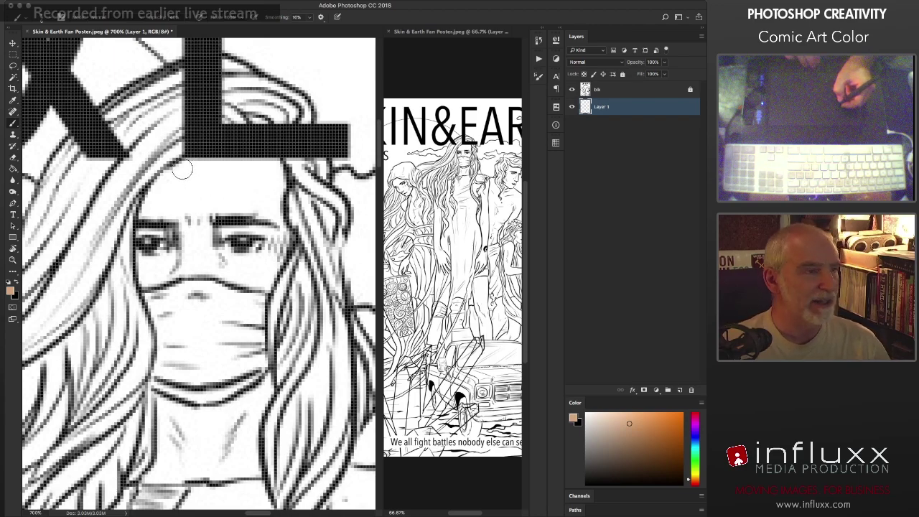
# Step: With a 100% hardness brush, paint tan skin over the forehead, right cheek and below the eyes
pyautogui.click(181, 169)
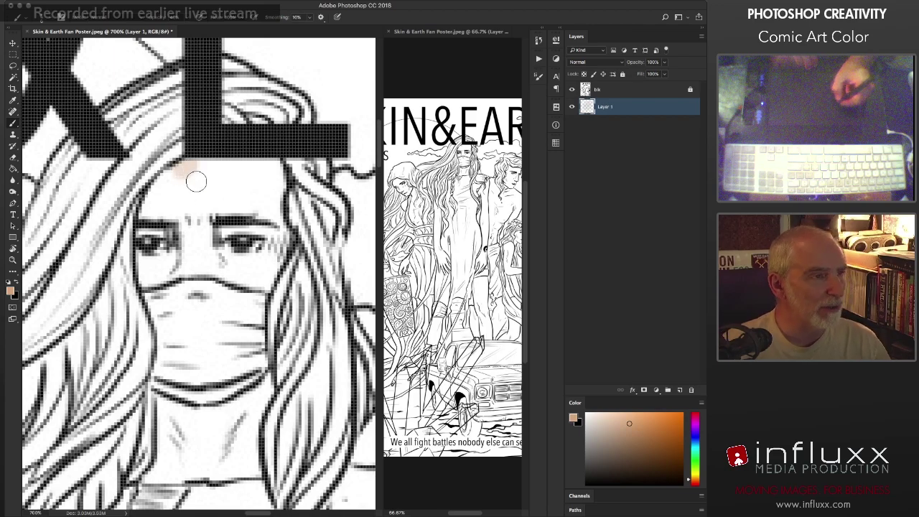
pyautogui.rightClick(206, 173)
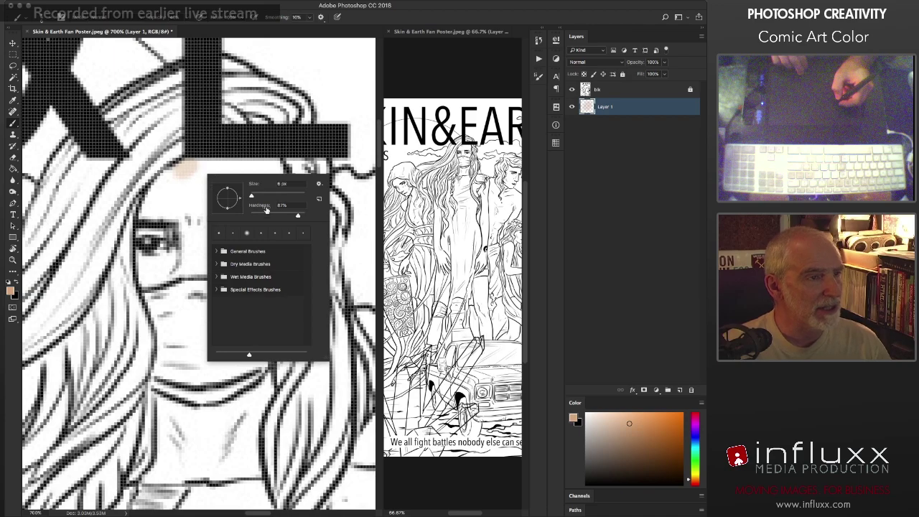
pyautogui.moveTo(266, 209)
pyautogui.mouseDown()
pyautogui.moveTo(275, 208)
pyautogui.moveTo(265, 198)
pyautogui.mouseUp()
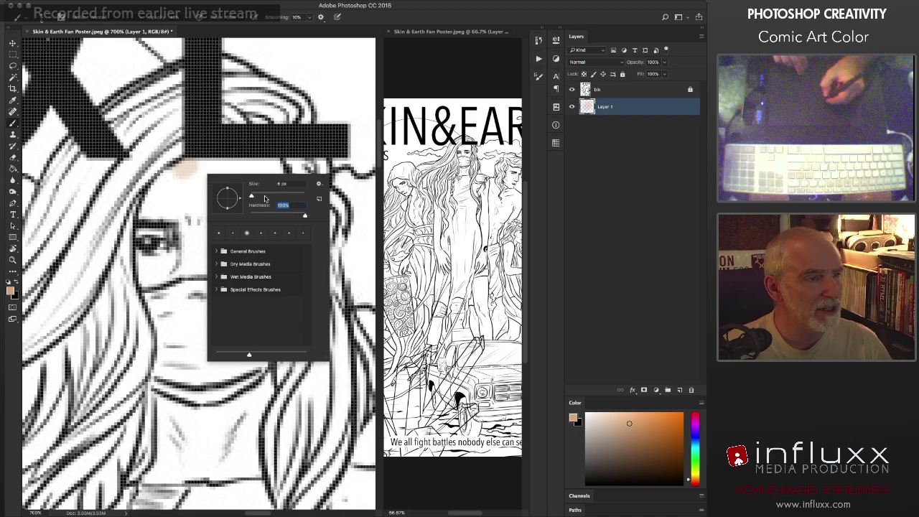
pyautogui.click(190, 179)
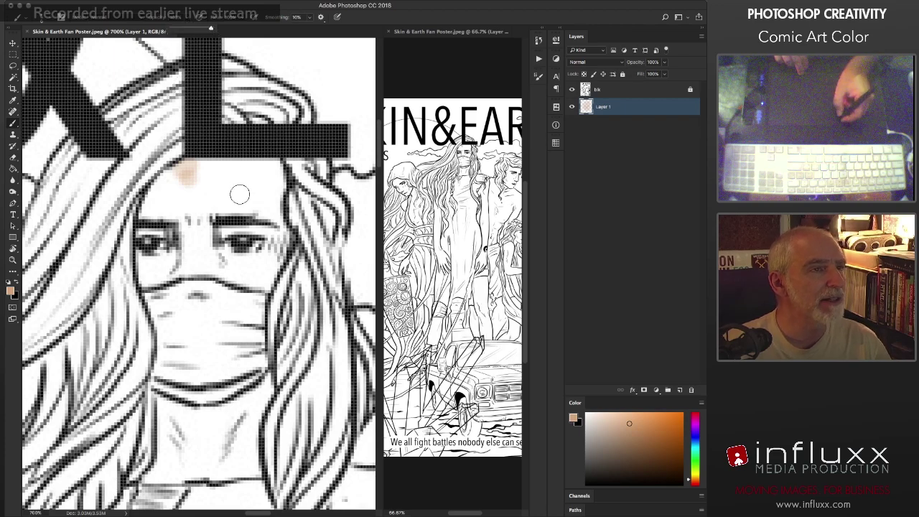
pyautogui.moveTo(197, 178)
pyautogui.mouseDown()
pyautogui.moveTo(221, 152)
pyautogui.moveTo(200, 190)
pyautogui.moveTo(182, 169)
pyautogui.moveTo(206, 153)
pyautogui.moveTo(276, 169)
pyautogui.moveTo(284, 240)
pyautogui.moveTo(264, 283)
pyautogui.mouseUp()
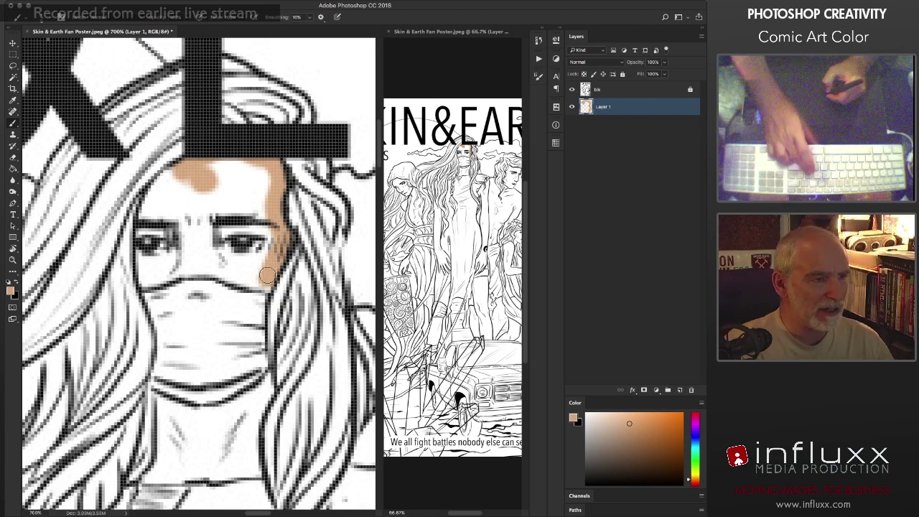
pyautogui.press('[')
pyautogui.moveTo(266, 275); pyautogui.dragTo(268, 288)
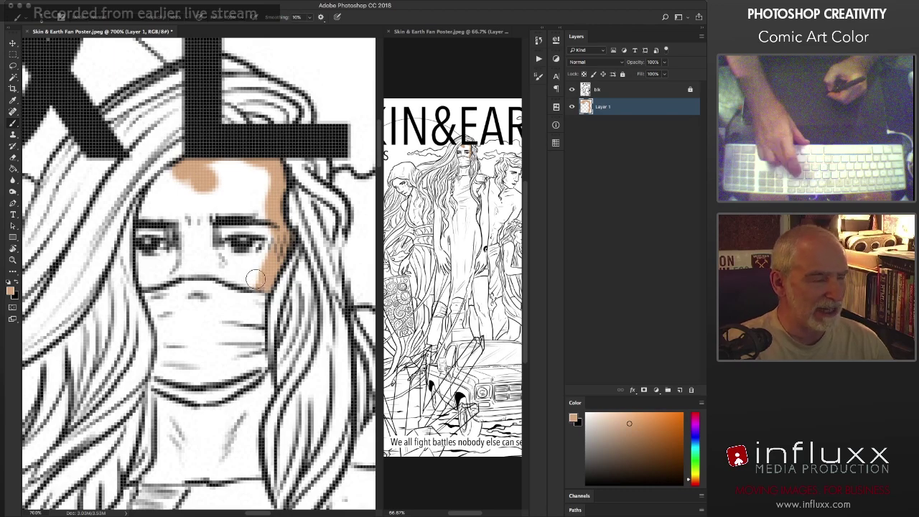
pyautogui.moveTo(263, 277)
pyautogui.mouseDown()
pyautogui.moveTo(190, 269)
pyautogui.moveTo(215, 267)
pyautogui.moveTo(237, 280)
pyautogui.moveTo(130, 282)
pyautogui.moveTo(147, 272)
pyautogui.moveTo(142, 231)
pyautogui.moveTo(154, 193)
pyautogui.moveTo(173, 177)
pyautogui.moveTo(207, 213)
pyautogui.mouseUp()
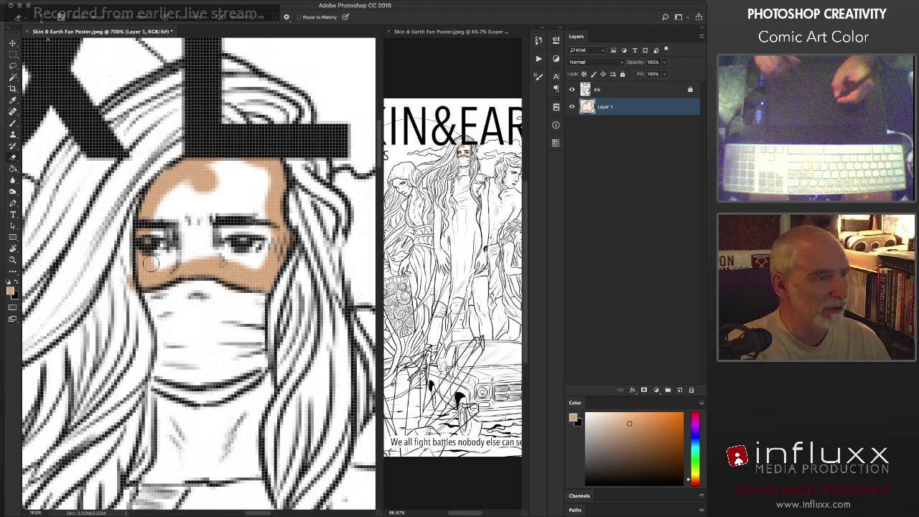
# Step: Check the eraser settings, undo a forehead touch-up stroke, and hide the blk line art
pyautogui.press('e')
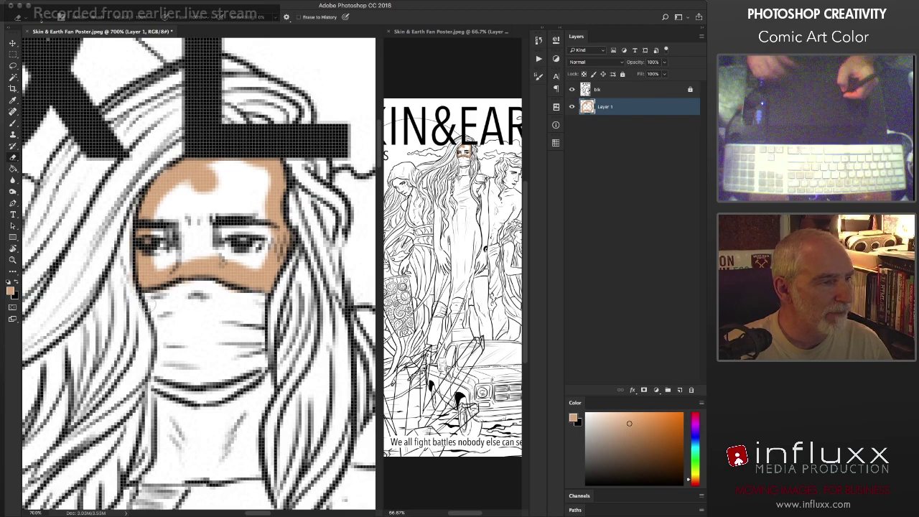
pyautogui.rightClick(238, 314)
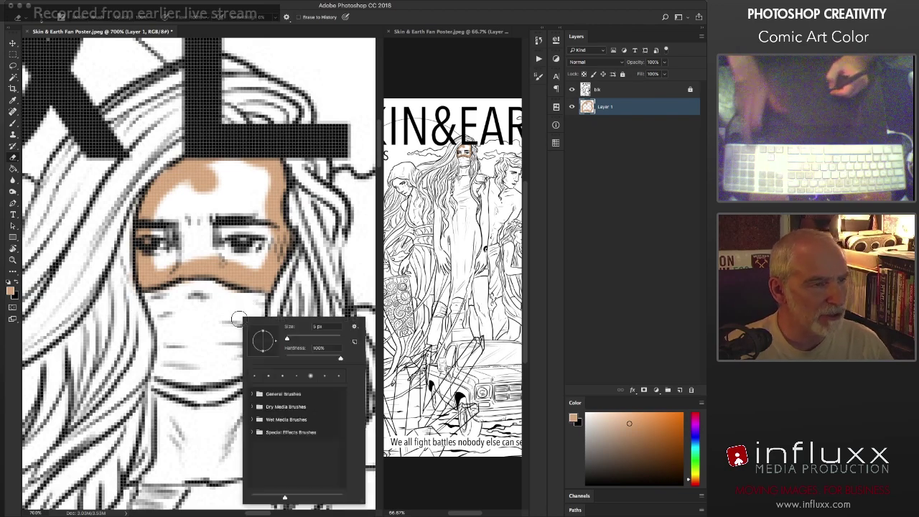
pyautogui.press('Return')
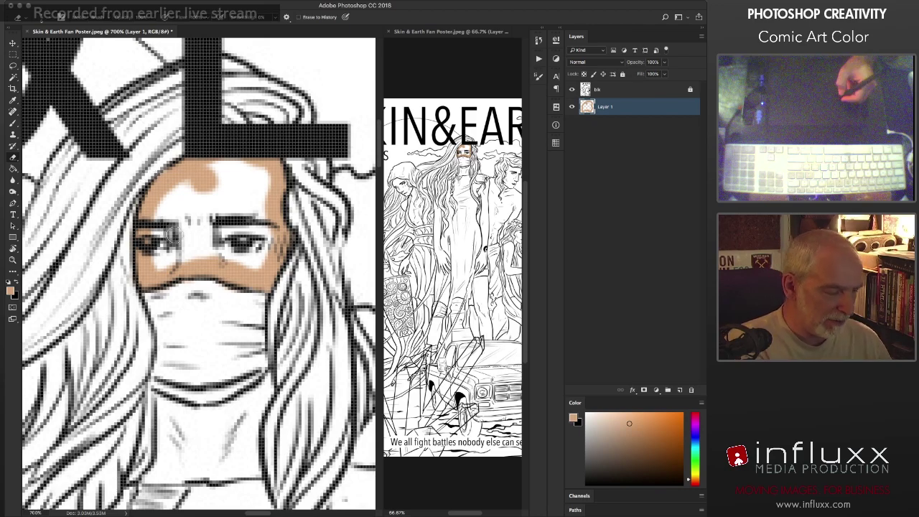
pyautogui.press('b')
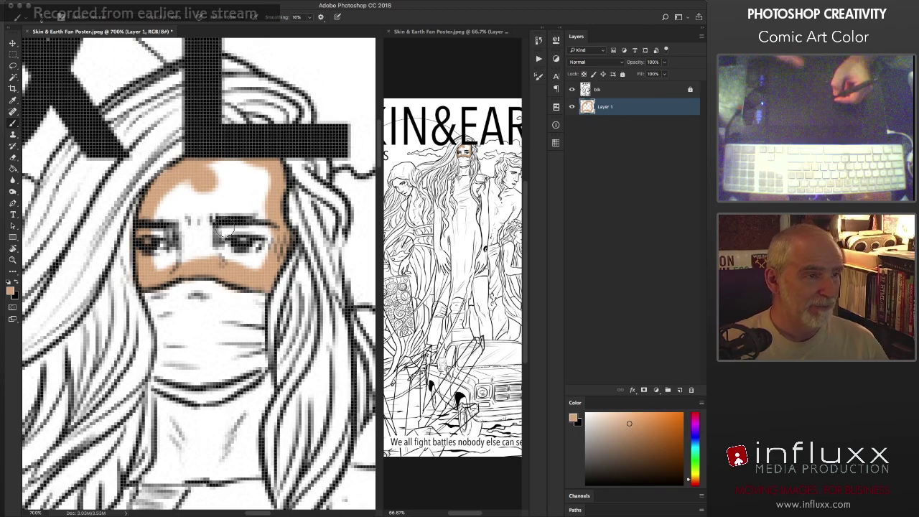
pyautogui.moveTo(241, 162)
pyautogui.mouseDown()
pyautogui.moveTo(229, 187)
pyautogui.moveTo(211, 172)
pyautogui.moveTo(230, 207)
pyautogui.moveTo(258, 215)
pyautogui.mouseUp()
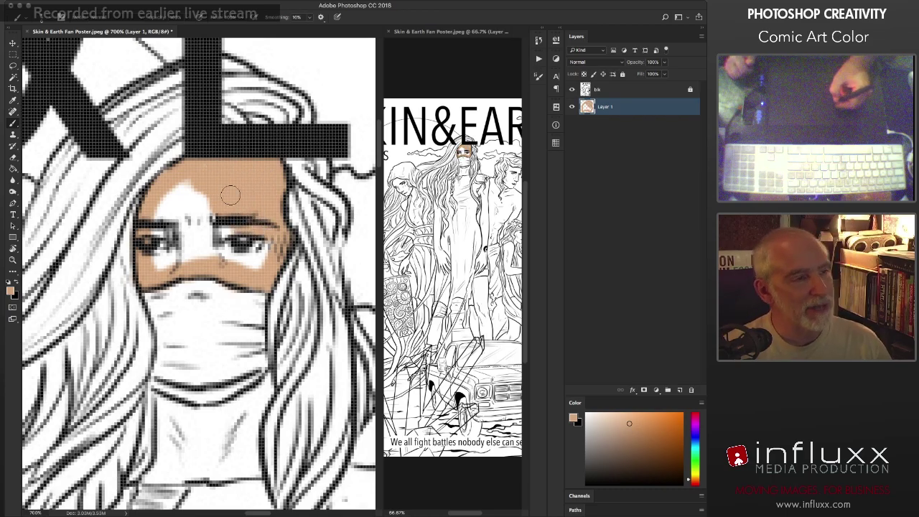
pyautogui.hotkey('ctrl', 'z')
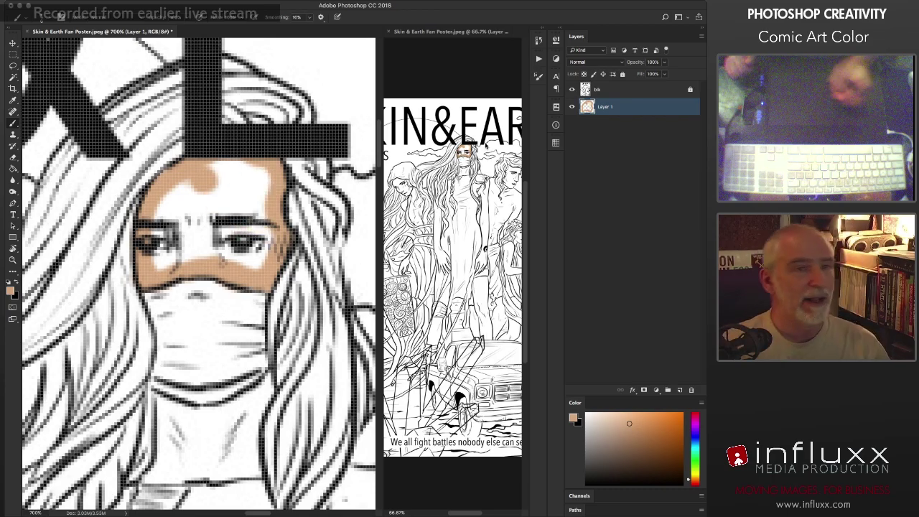
pyautogui.click(572, 89)
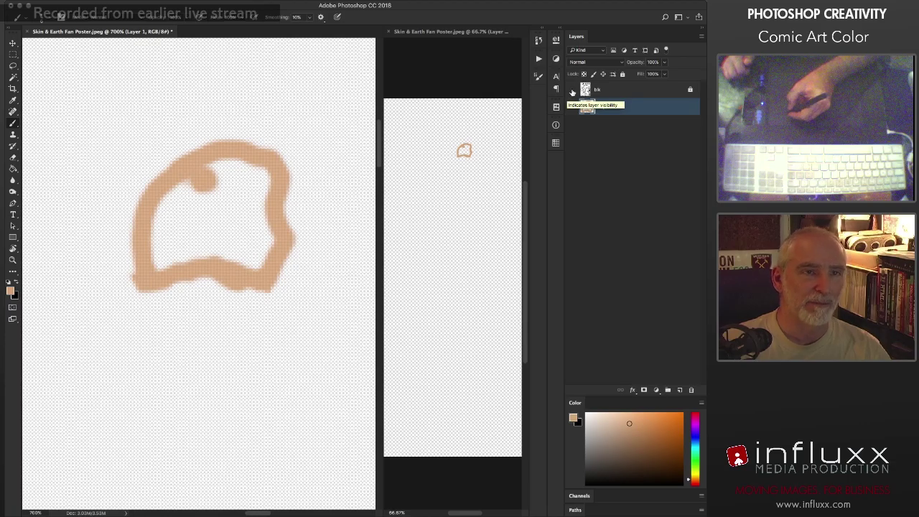
# Step: Show the line art again and fill the face's white gaps with Paint Bucket and brush
pyautogui.click(572, 90)
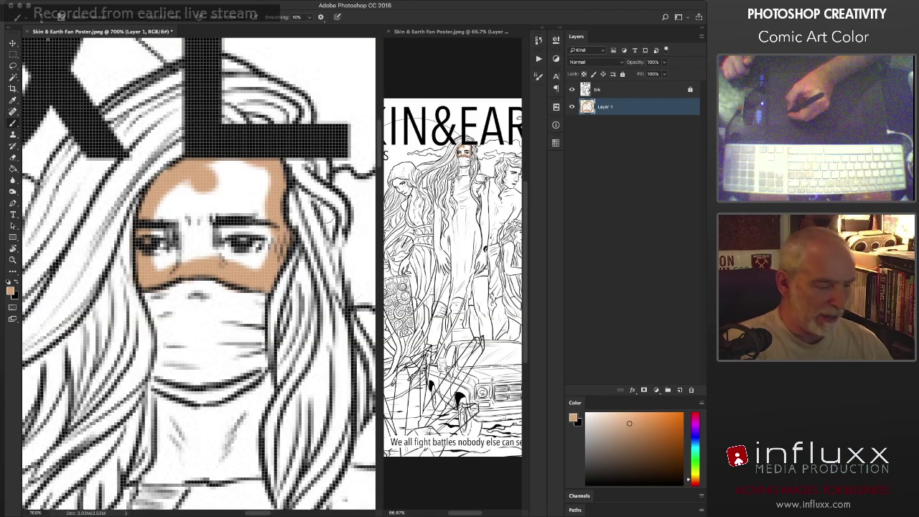
pyautogui.press('g')
pyautogui.click(242, 188)
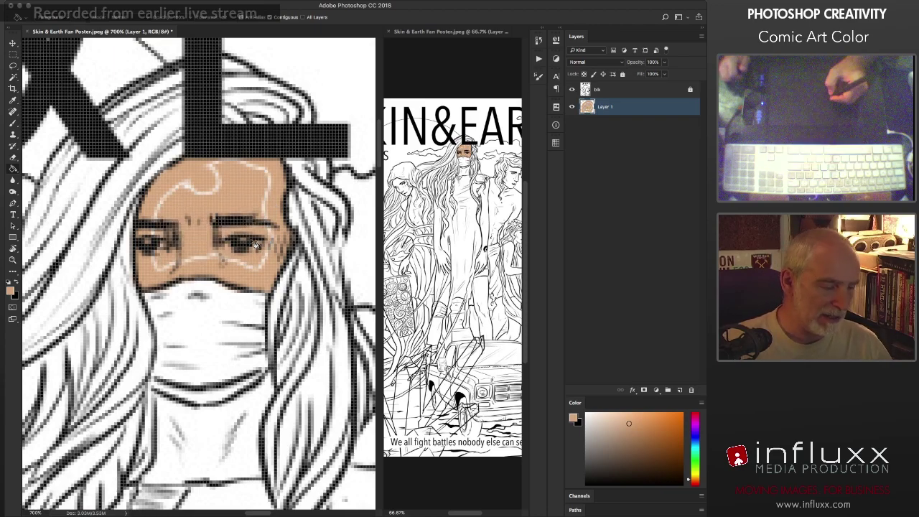
pyautogui.press('b')
pyautogui.moveTo(212, 170)
pyautogui.mouseDown()
pyautogui.moveTo(265, 174)
pyautogui.moveTo(260, 269)
pyautogui.moveTo(203, 249)
pyautogui.moveTo(166, 265)
pyautogui.moveTo(152, 256)
pyautogui.moveTo(158, 212)
pyautogui.moveTo(176, 188)
pyautogui.moveTo(215, 188)
pyautogui.mouseUp()
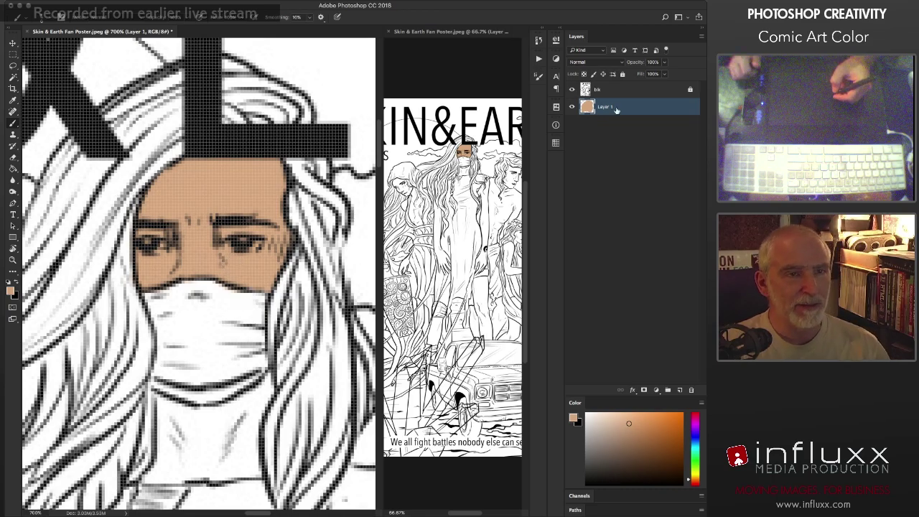
# Step: Rename Layer 1 to 'face'
pyautogui.doubleClick(604, 107)
pyautogui.write('face')
pyautogui.press('Return')
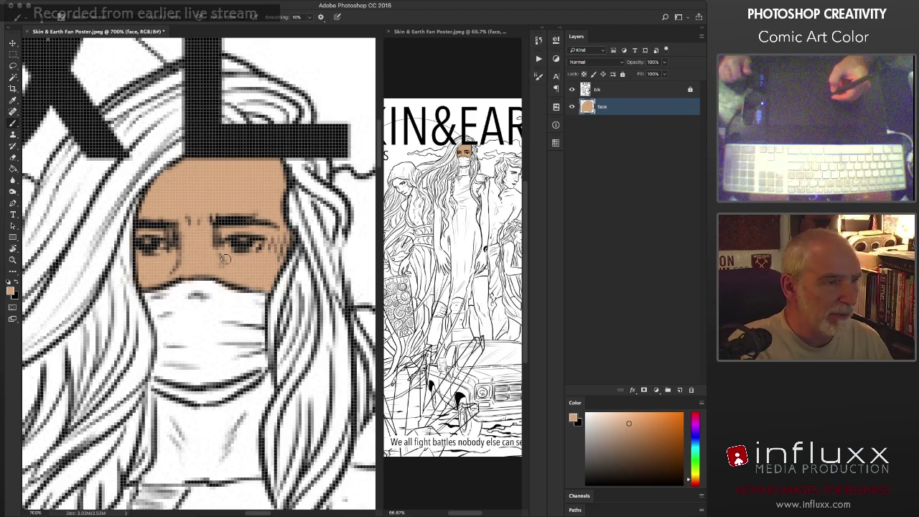
# Step: Make white the foreground colour and brush a small highlight across the right eye
pyautogui.press('d')
pyautogui.press('x')
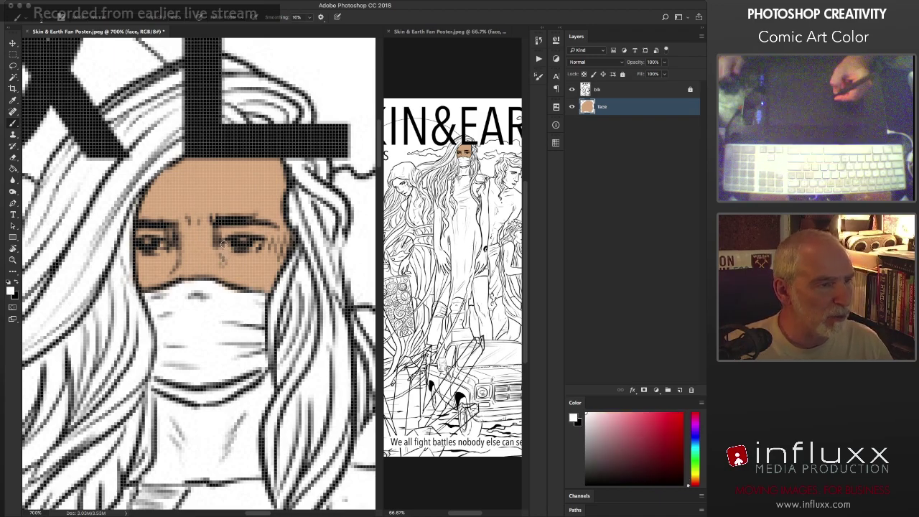
pyautogui.moveTo(225, 244); pyautogui.dragTo(248, 251)
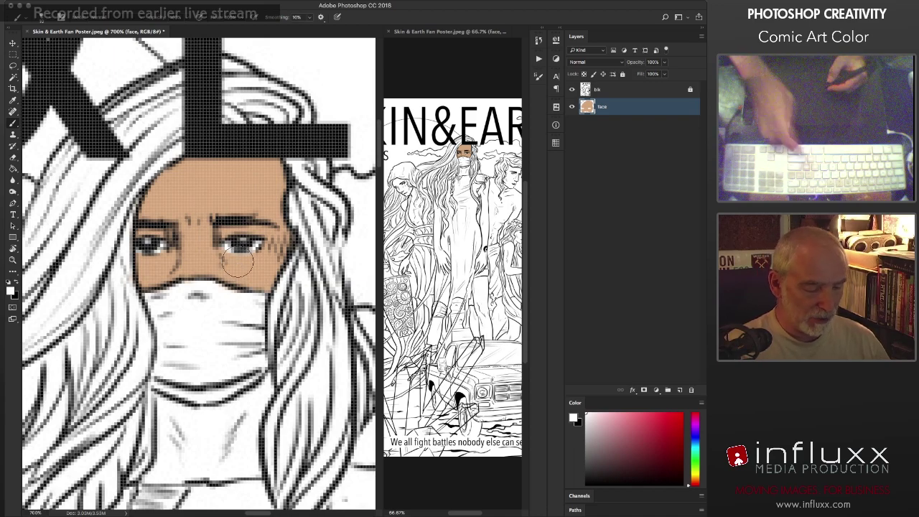
# Step: Lock the face layer's transparency and paint a darker tan shadow down the face's right side
pyautogui.press('/')
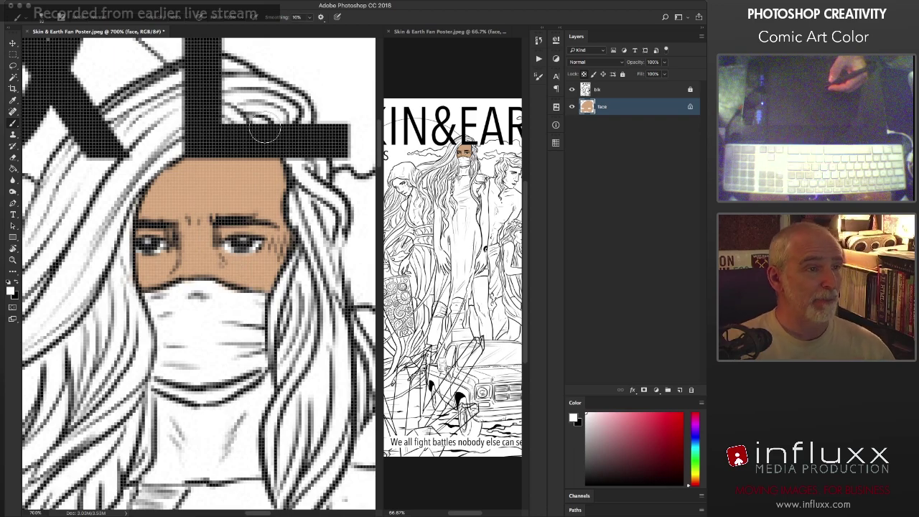
pyautogui.moveTo(264, 156)
pyautogui.mouseDown()
pyautogui.moveTo(266, 233)
pyautogui.moveTo(244, 155)
pyautogui.moveTo(273, 287)
pyautogui.mouseUp()
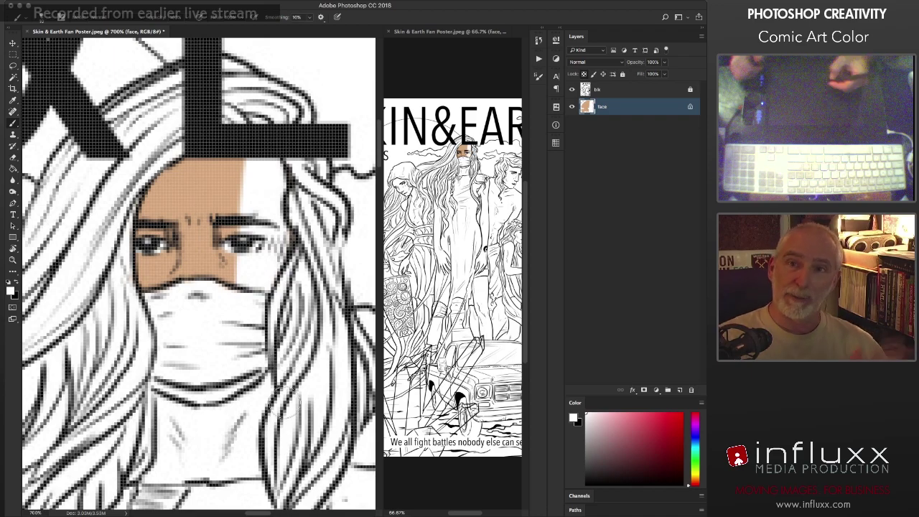
pyautogui.press('super+z')
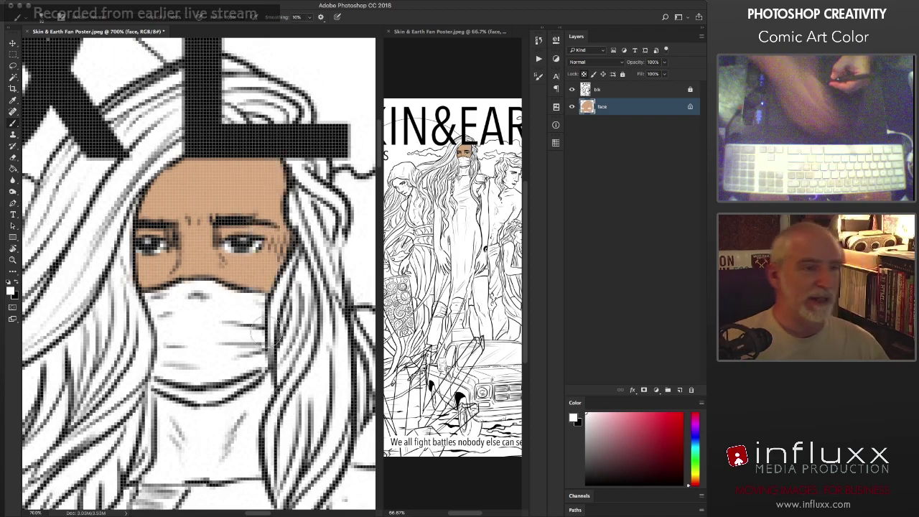
pyautogui.keyDown('alt'); pyautogui.click(237, 176); pyautogui.keyUp('alt')
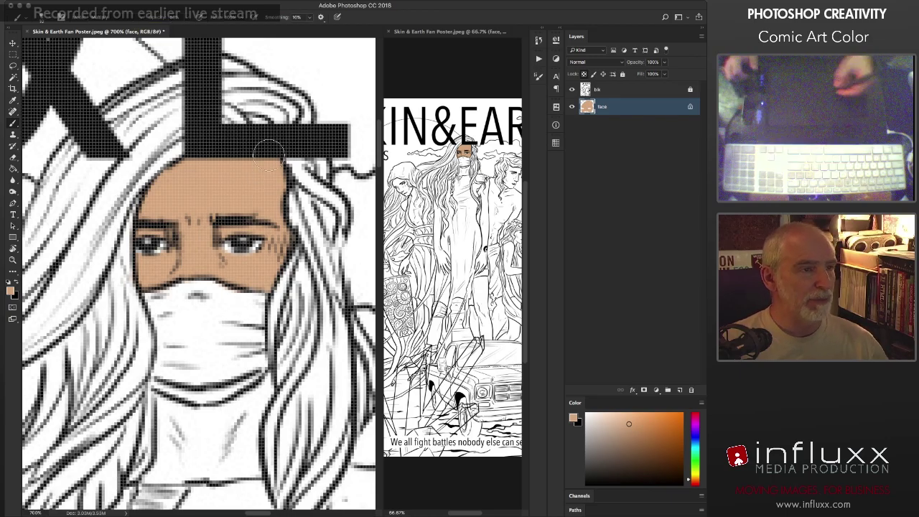
pyautogui.moveTo(271, 176); pyautogui.dragTo(271, 277)
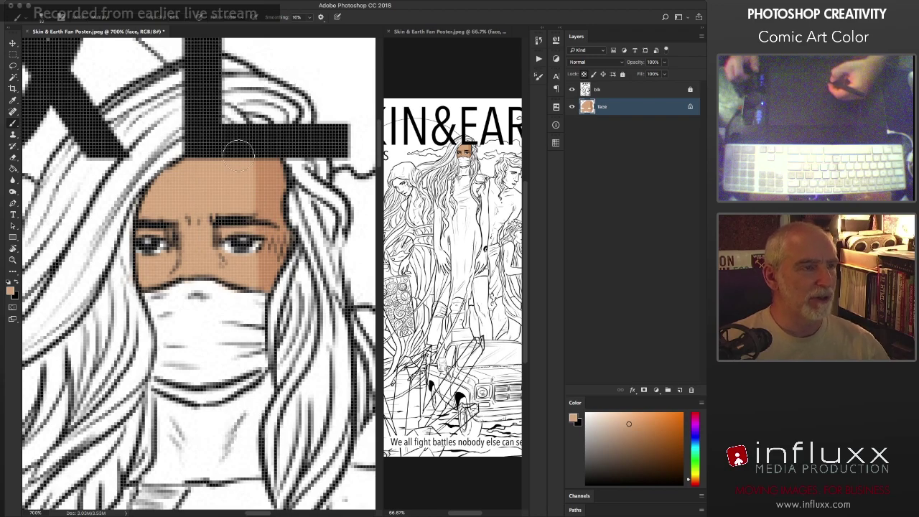
# Step: Adjust the brush hardness in the brush preset picker to soften the shading
pyautogui.rightClick(305, 195)
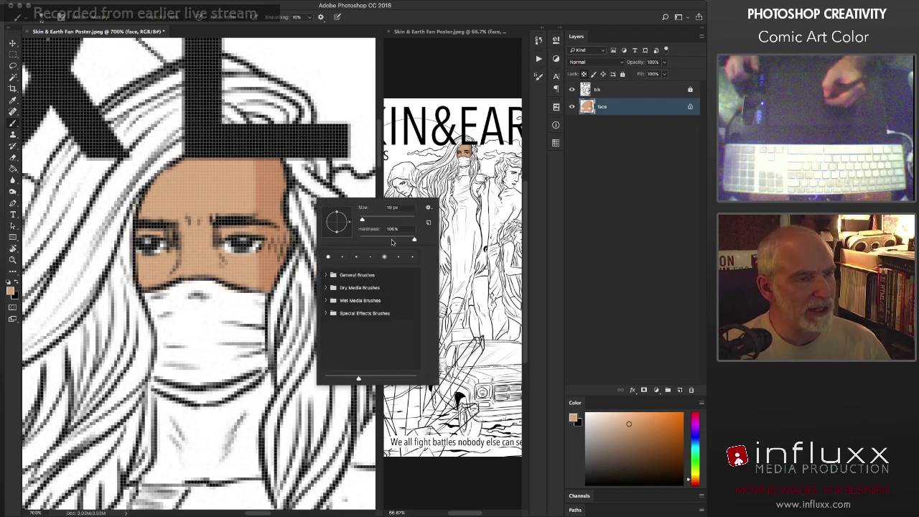
pyautogui.click(392, 230)
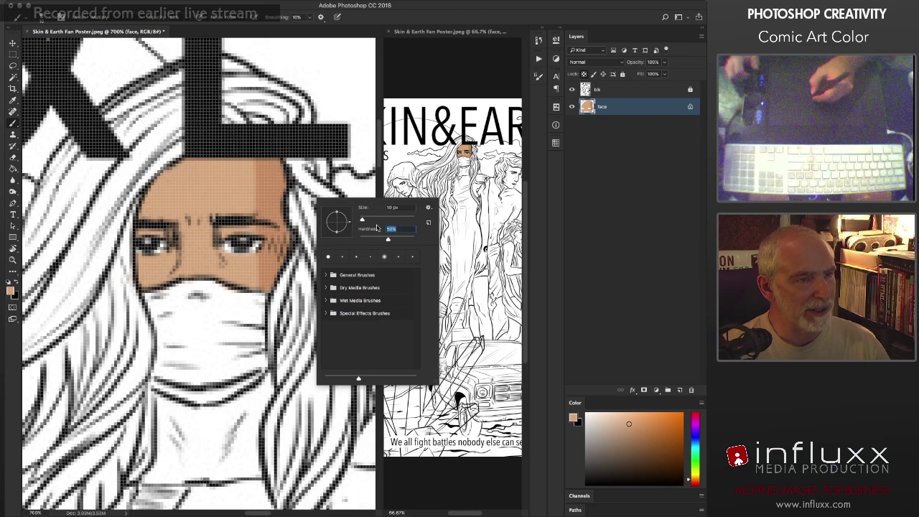
pyautogui.press('Return')
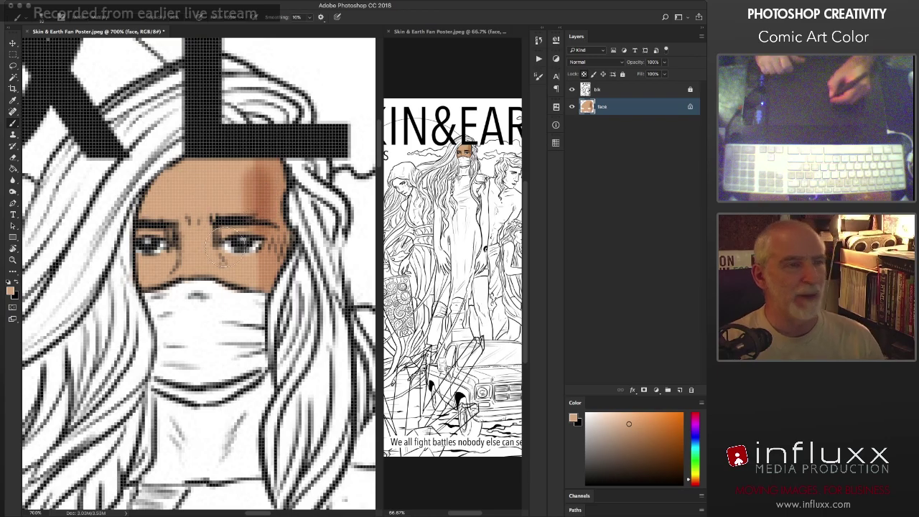
# Step: Undo the rough forehead strokes and sample the darker brown from the forehead shading
pyautogui.press('super+alt+z')
pyautogui.press('super+alt+z')
pyautogui.press('super+alt+z')
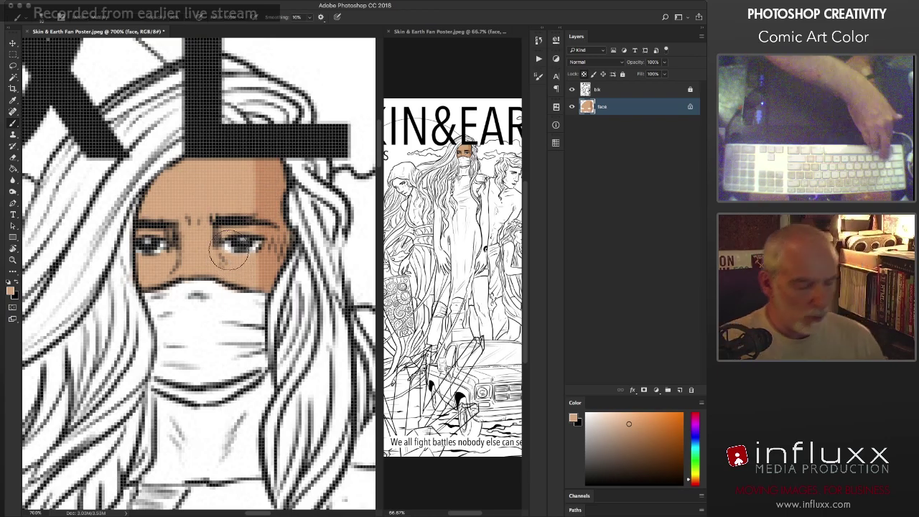
pyautogui.keyDown('alt'); pyautogui.click(267, 187); pyautogui.keyUp('alt')
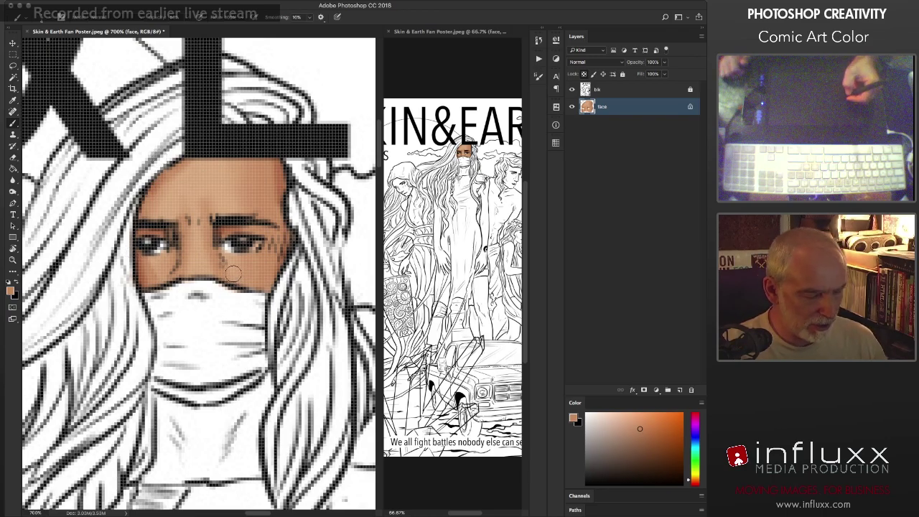
# Step: Sample a lighter forehead skin tone, then switch to white with a 3 px brush for eye highlights
pyautogui.keyDown('alt'); pyautogui.click(209, 174); pyautogui.keyUp('alt')
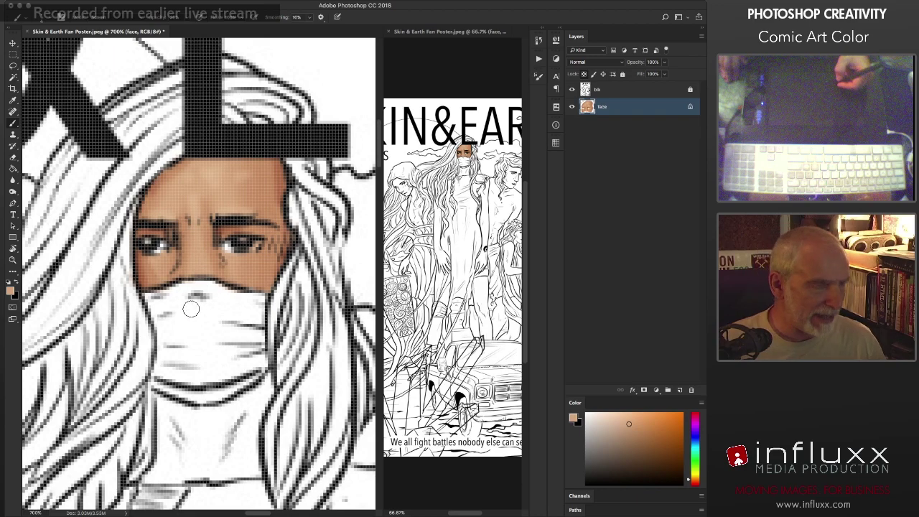
pyautogui.press('x')
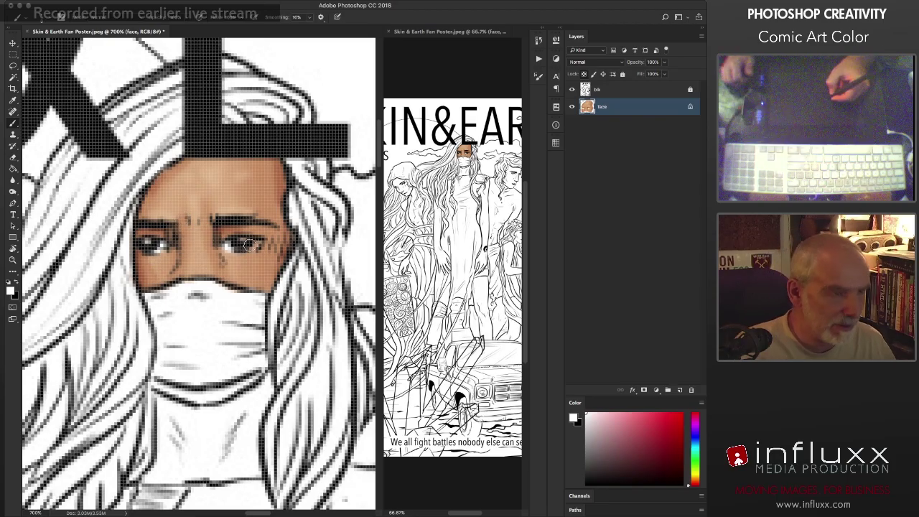
pyautogui.rightClick(254, 230)
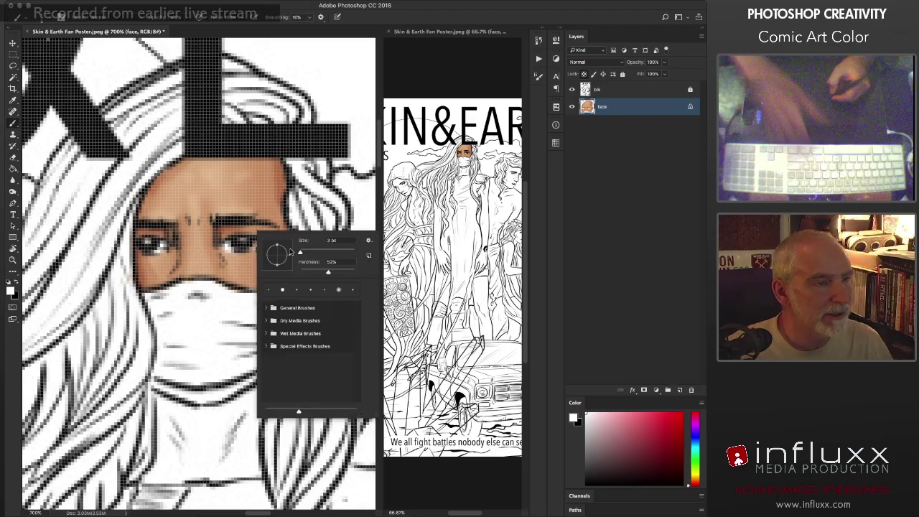
pyautogui.click(247, 239)
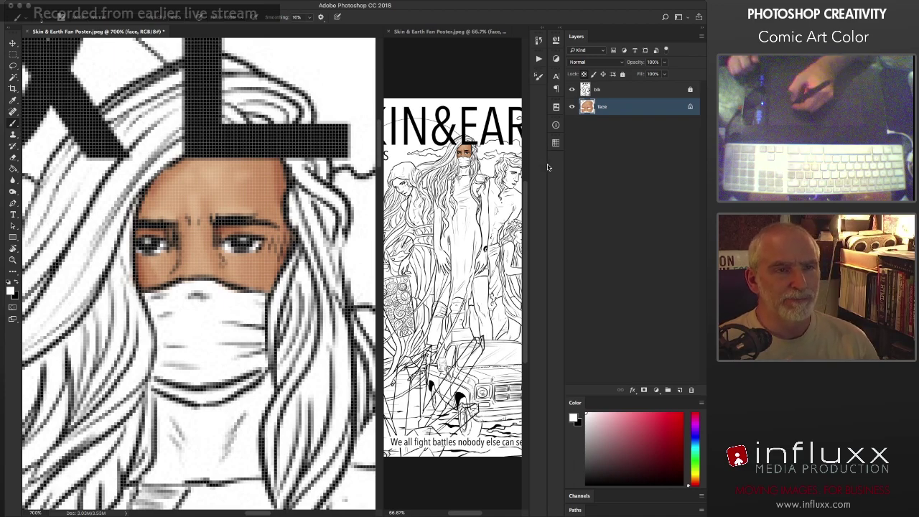
# Step: Lock the face layer and add a new empty layer above it named 'hair'
pyautogui.click(622, 76)
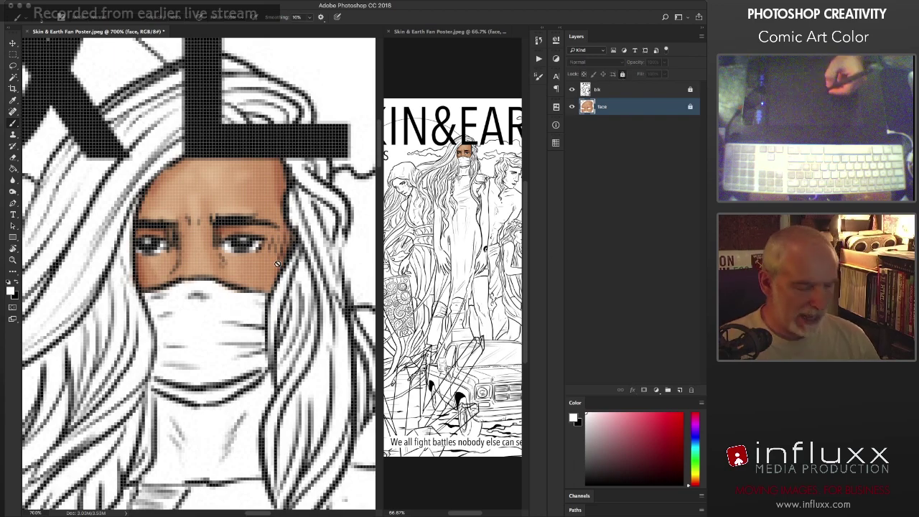
pyautogui.press('super+shift+alt+n')
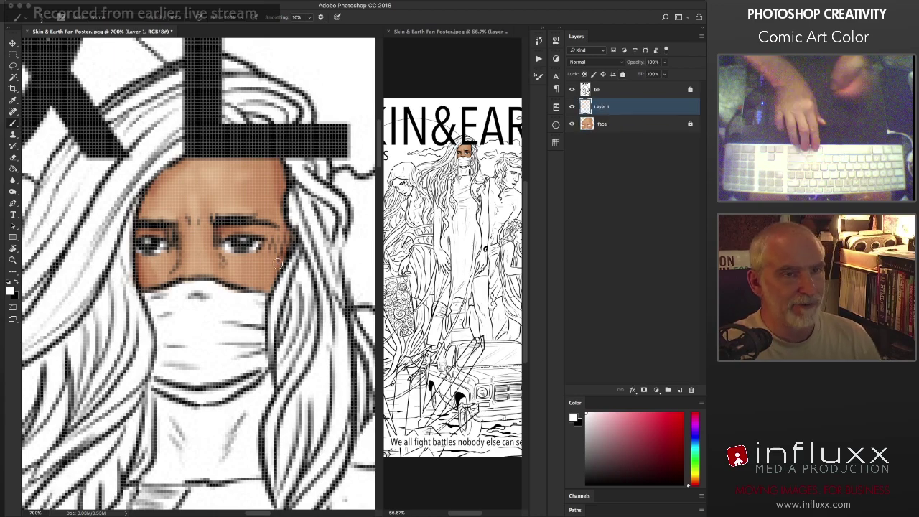
pyautogui.rightClick(602, 108)
pyautogui.click(603, 109)
pyautogui.rightClick(605, 109)
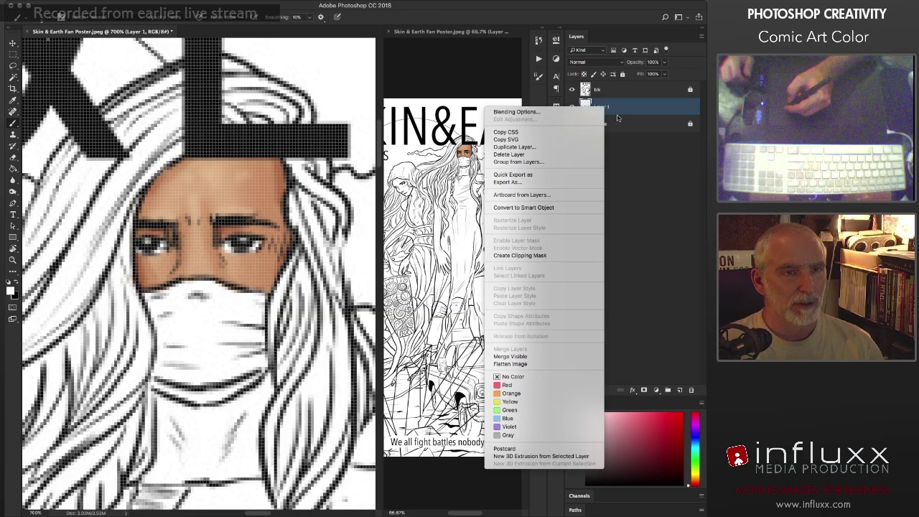
pyautogui.click(612, 108)
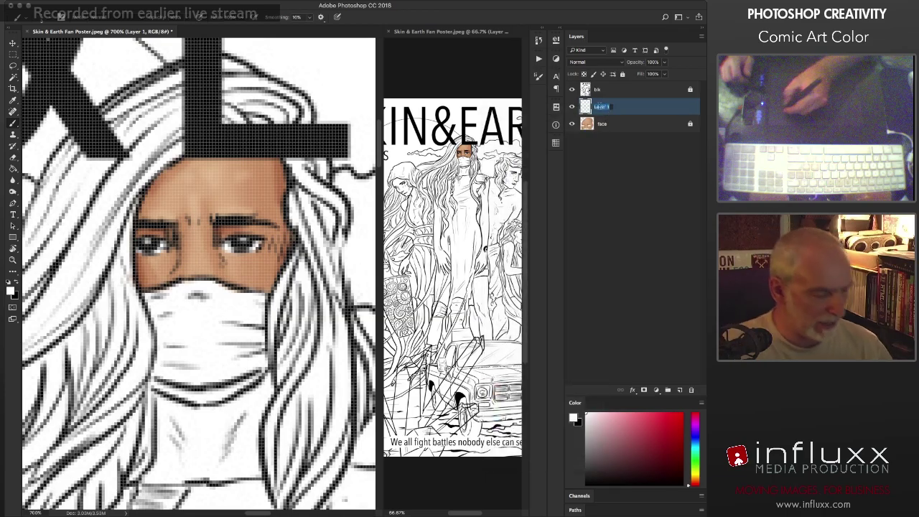
pyautogui.write('hair')
pyautogui.press('Return')
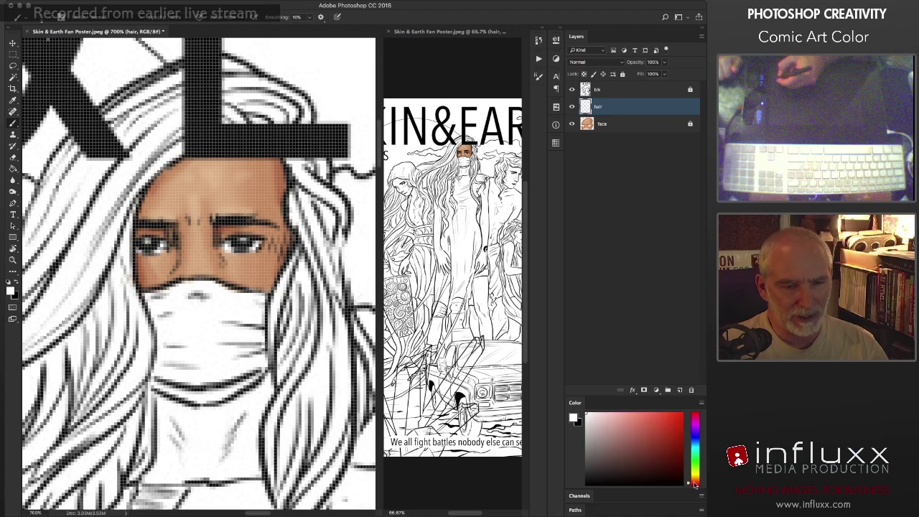
# Step: Pick a deep magenta paint colour and dab it on the hair beside the right temple
pyautogui.moveTo(694, 486)
pyautogui.mouseDown()
pyautogui.moveTo(702, 419)
pyautogui.moveTo(695, 431)
pyautogui.moveTo(694, 416)
pyautogui.moveTo(649, 428)
pyautogui.moveTo(649, 453)
pyautogui.mouseUp()
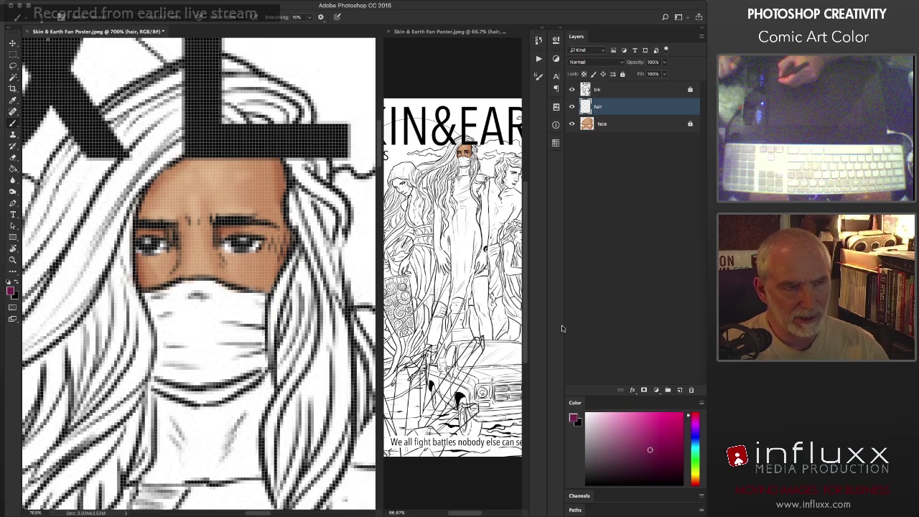
pyautogui.moveTo(307, 208); pyautogui.dragTo(314, 228)
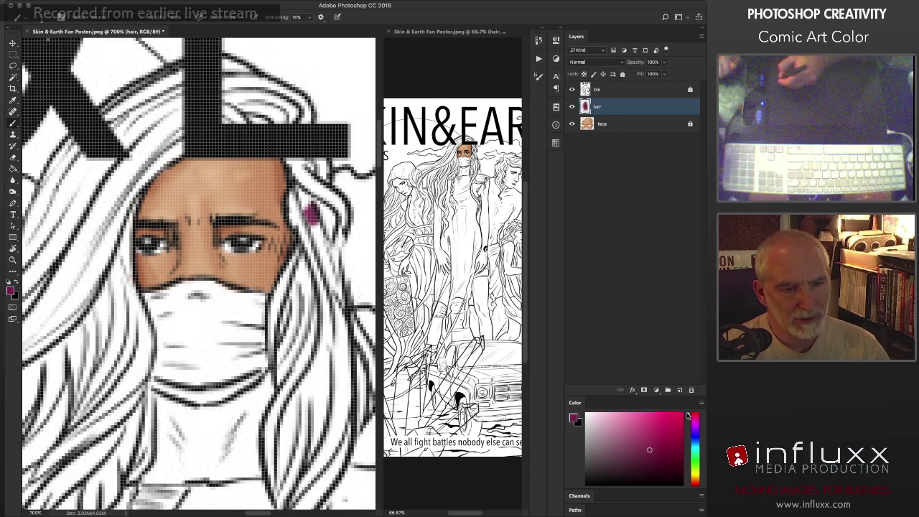
pyautogui.click(653, 443)
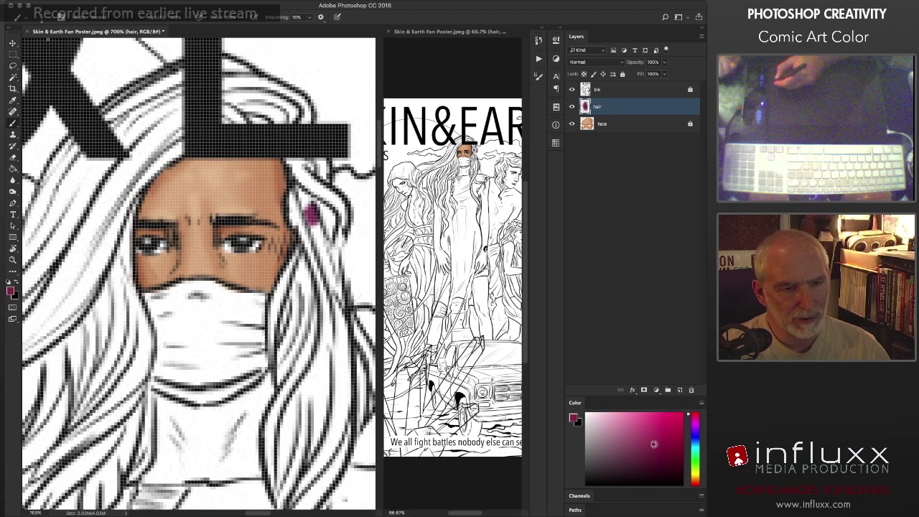
pyautogui.moveTo(653, 444); pyautogui.dragTo(658, 439)
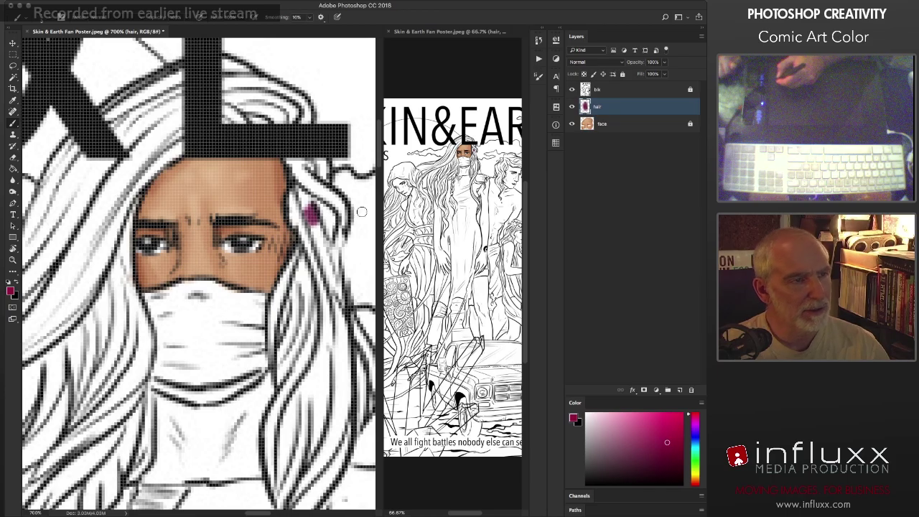
pyautogui.moveTo(313, 222)
pyautogui.mouseDown()
pyautogui.moveTo(304, 208)
pyautogui.moveTo(302, 228)
pyautogui.mouseUp()
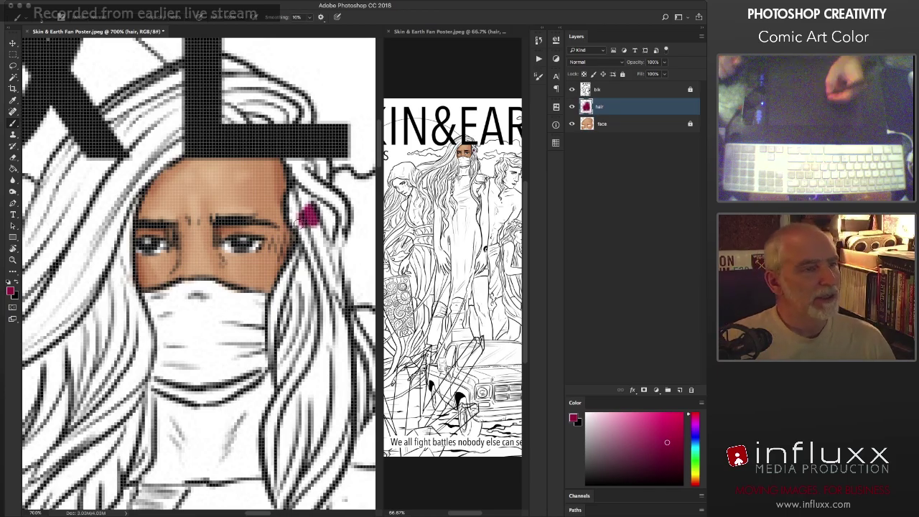
# Step: Paint magenta along the hairline by the forehead and across the upper hair
pyautogui.moveTo(295, 219)
pyautogui.mouseDown()
pyautogui.moveTo(291, 196)
pyautogui.moveTo(302, 176)
pyautogui.moveTo(288, 164)
pyautogui.moveTo(300, 183)
pyautogui.moveTo(294, 165)
pyautogui.mouseUp()
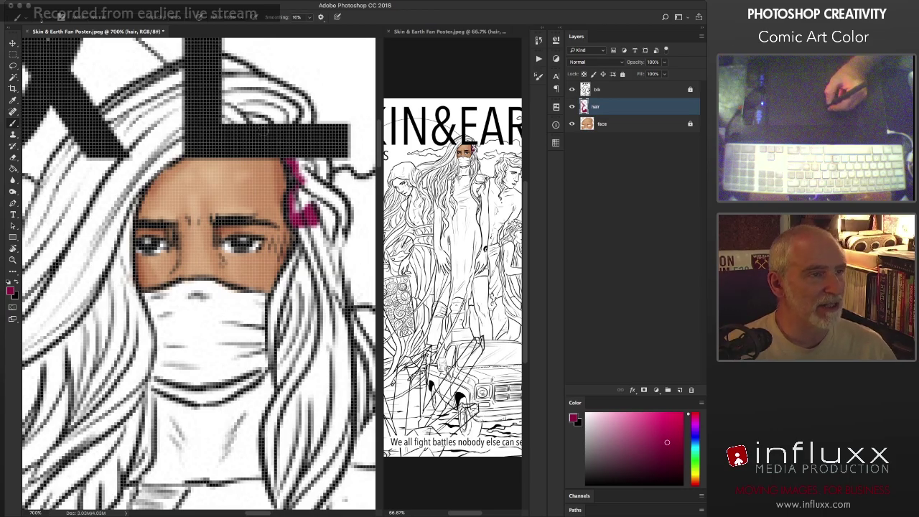
pyautogui.moveTo(214, 141)
pyautogui.mouseDown()
pyautogui.moveTo(173, 155)
pyautogui.moveTo(131, 194)
pyautogui.moveTo(141, 182)
pyautogui.moveTo(131, 284)
pyautogui.mouseUp()
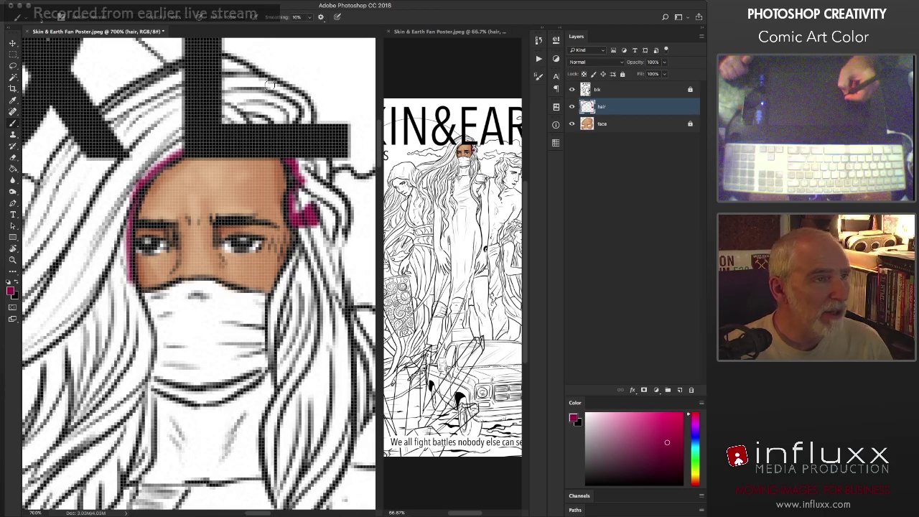
pyautogui.moveTo(263, 79)
pyautogui.mouseDown()
pyautogui.moveTo(309, 110)
pyautogui.moveTo(331, 214)
pyautogui.moveTo(322, 205)
pyautogui.moveTo(321, 188)
pyautogui.moveTo(342, 208)
pyautogui.moveTo(341, 302)
pyautogui.mouseUp()
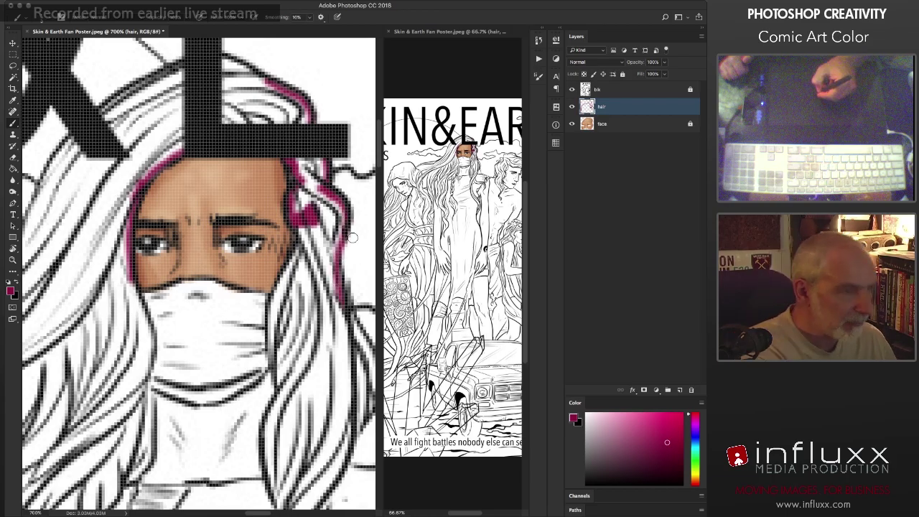
# Step: Erase a stray mark, then paint magenta down the hair strand on the right of the face
pyautogui.press('e')
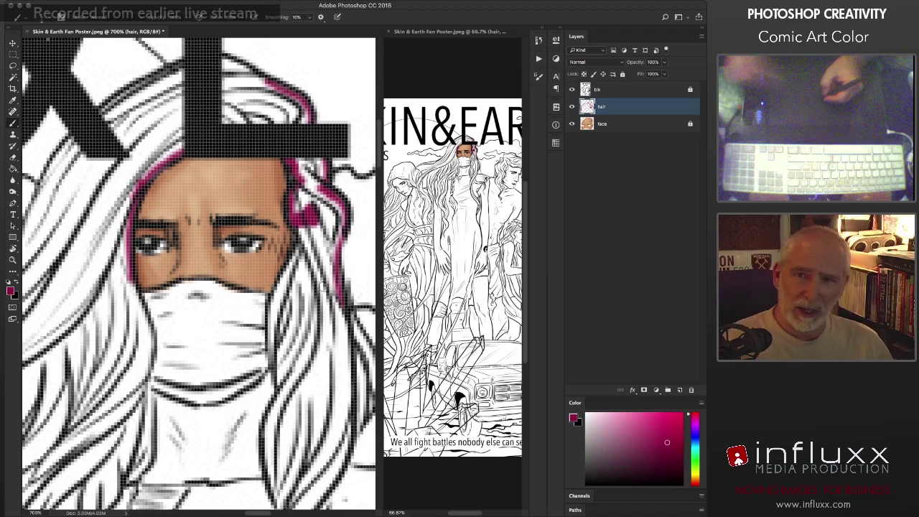
pyautogui.moveTo(355, 312); pyautogui.dragTo(362, 322)
pyautogui.press('e')
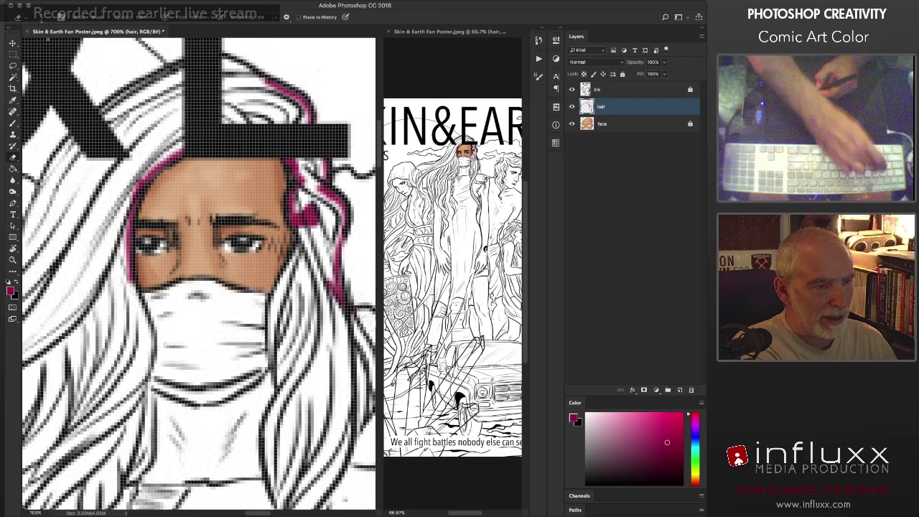
pyautogui.press('b')
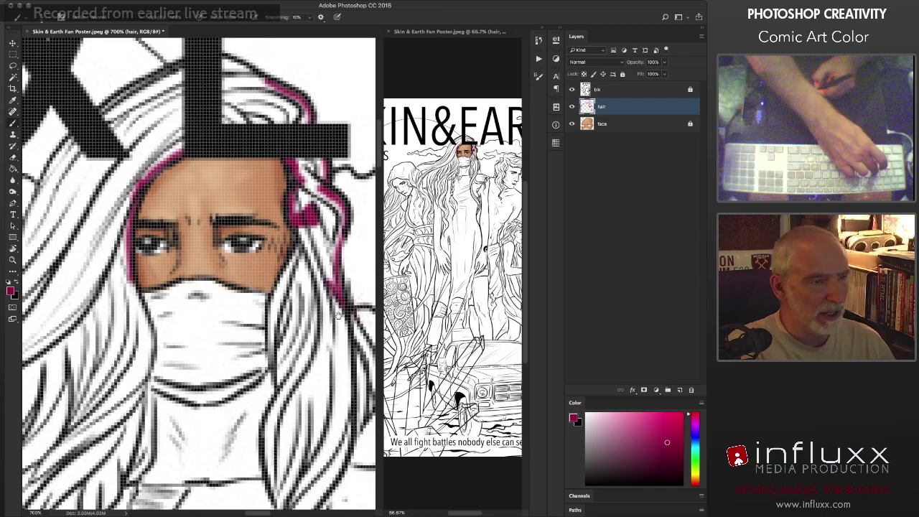
pyautogui.scroll(-5, 338, 314)
pyautogui.hscroll(2, 339, 315)
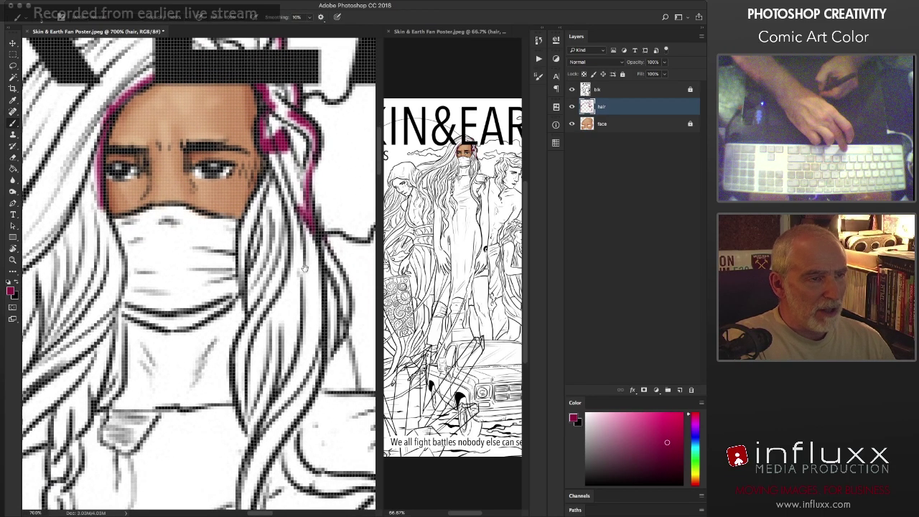
pyautogui.scroll(-2, 305, 267)
pyautogui.hscroll(1, 305, 268)
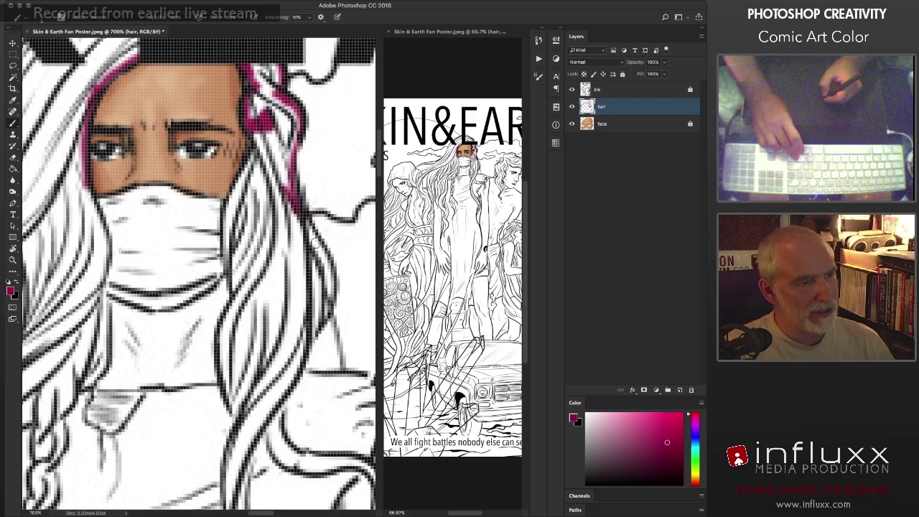
pyautogui.moveTo(316, 243)
pyautogui.mouseDown()
pyautogui.moveTo(330, 280)
pyautogui.moveTo(311, 332)
pyautogui.mouseUp()
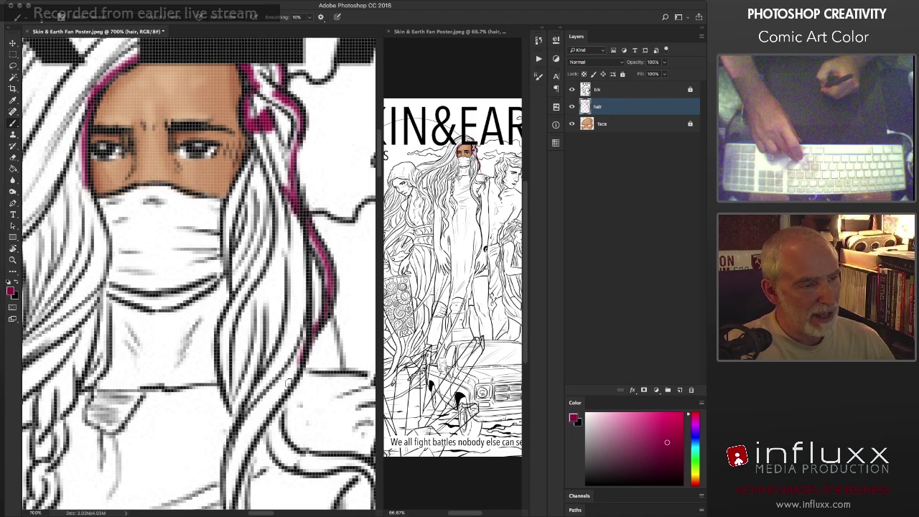
pyautogui.moveTo(288, 384)
pyautogui.mouseDown()
pyautogui.moveTo(233, 485)
pyautogui.moveTo(236, 430)
pyautogui.mouseUp()
pyautogui.scroll(10, 248, 295)
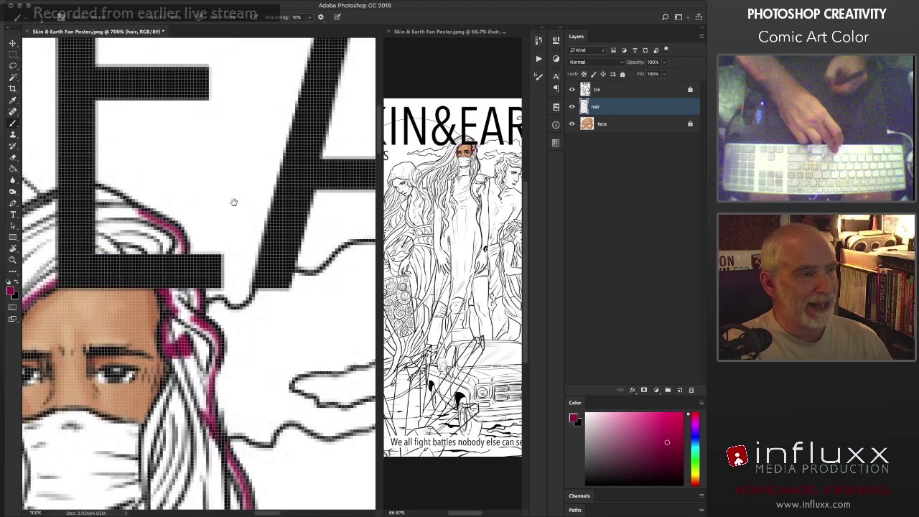
pyautogui.scroll(7, 233, 203)
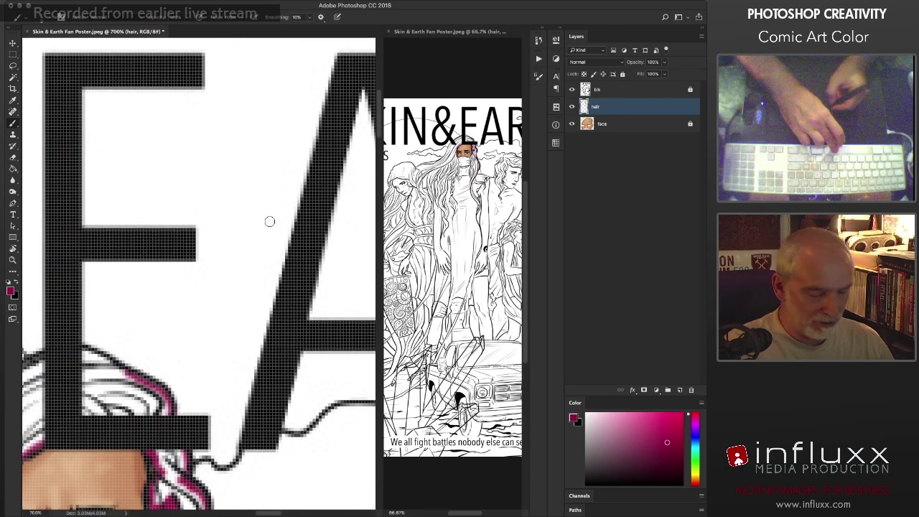
# Step: Create Layer 1 and fill it with solid black
pyautogui.hotkey('ctrl', 'shift', 'alt', 'n')
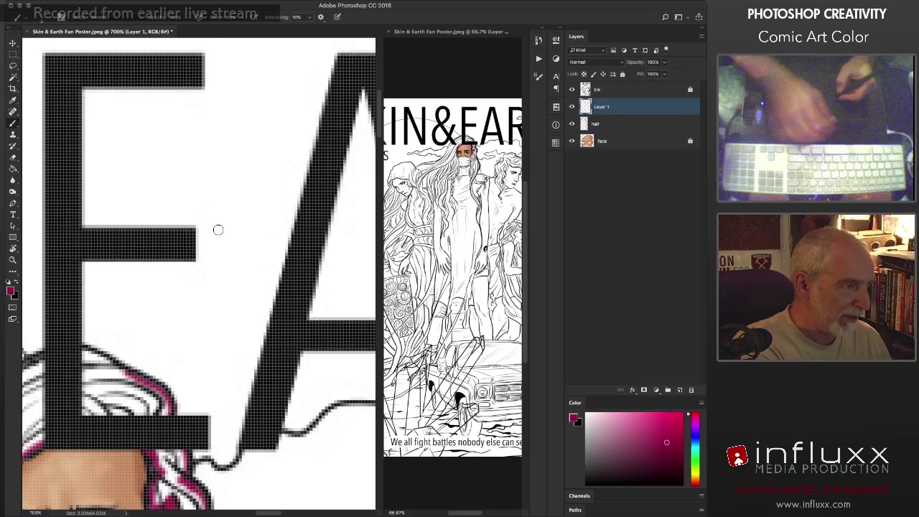
pyautogui.press('x')
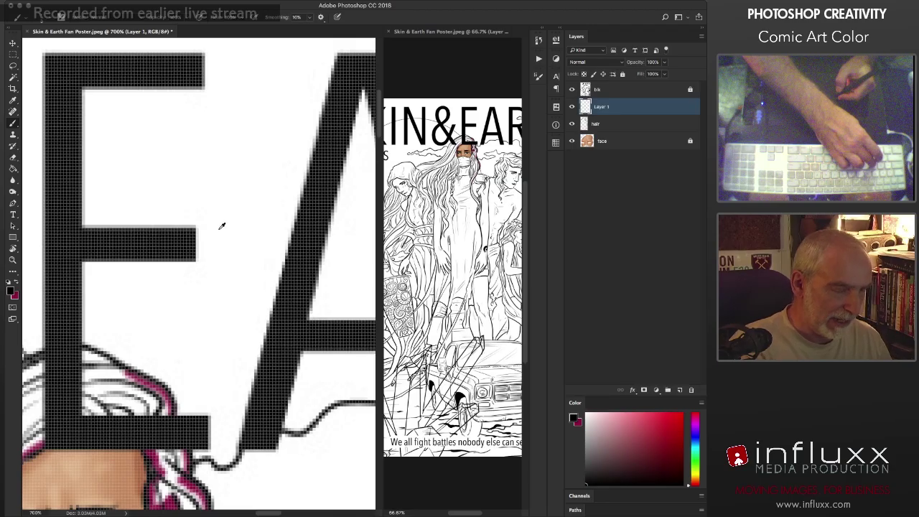
pyautogui.hotkey('alt', 'BackSpace')
pyautogui.press('x')
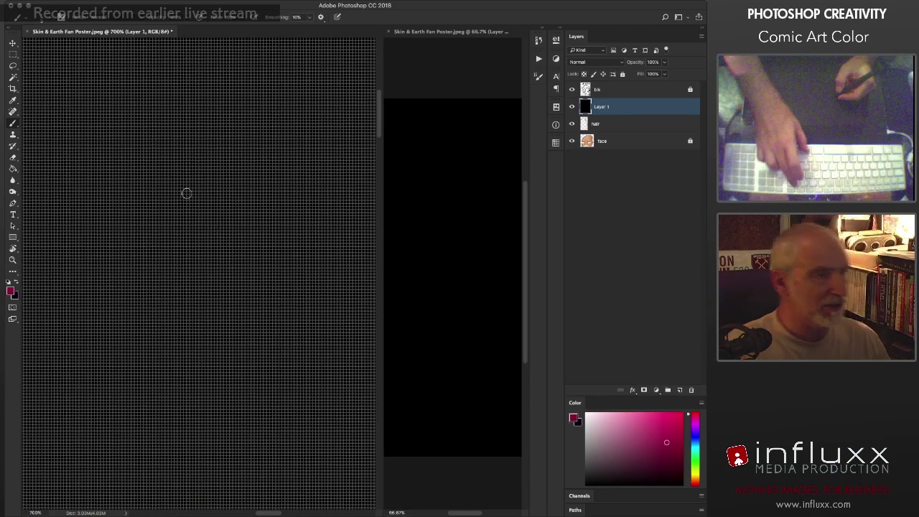
# Step: Draw straight-segment and freehand magenta test strokes on the black layer
pyautogui.click(122, 105)
pyautogui.keyDown('shift'); pyautogui.click(236, 214); pyautogui.keyUp('shift')
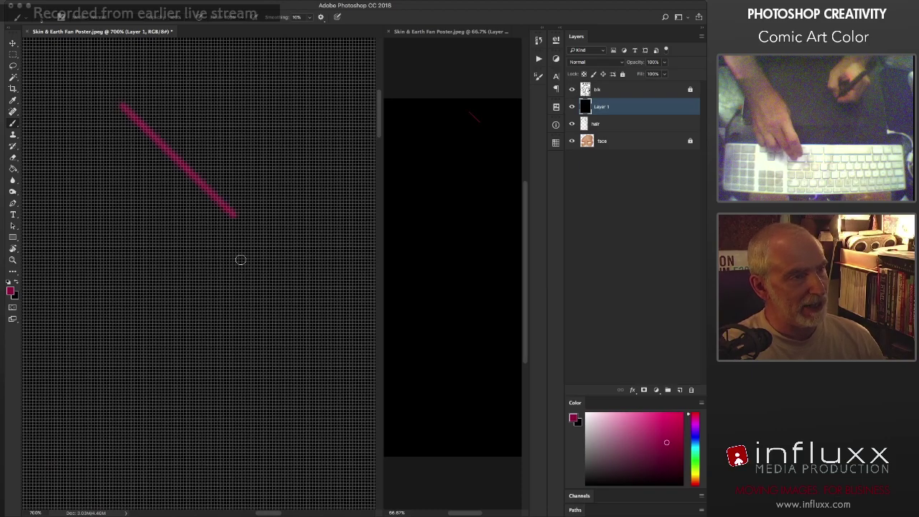
pyautogui.keyDown('shift'); pyautogui.click(247, 296); pyautogui.keyUp('shift')
pyautogui.keyDown('shift'); pyautogui.click(212, 415); pyautogui.keyUp('shift')
pyautogui.moveTo(136, 475); pyautogui.dragTo(165, 453)
pyautogui.moveTo(85, 336)
pyautogui.mouseDown()
pyautogui.moveTo(82, 295)
pyautogui.moveTo(109, 261)
pyautogui.mouseUp()
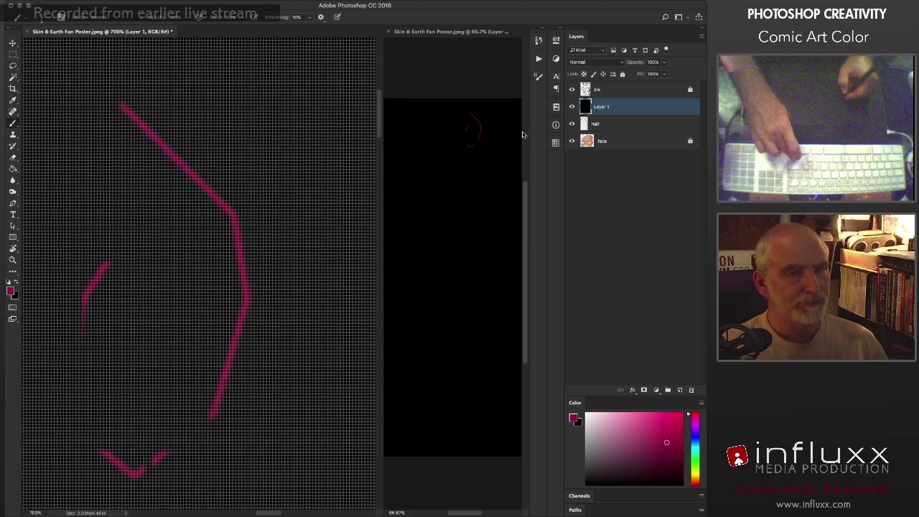
# Step: Move Layer 1 above the blk layer and add more magenta test strokes
pyautogui.moveTo(611, 106)
pyautogui.mouseDown()
pyautogui.moveTo(610, 79)
pyautogui.moveTo(609, 94)
pyautogui.mouseUp()
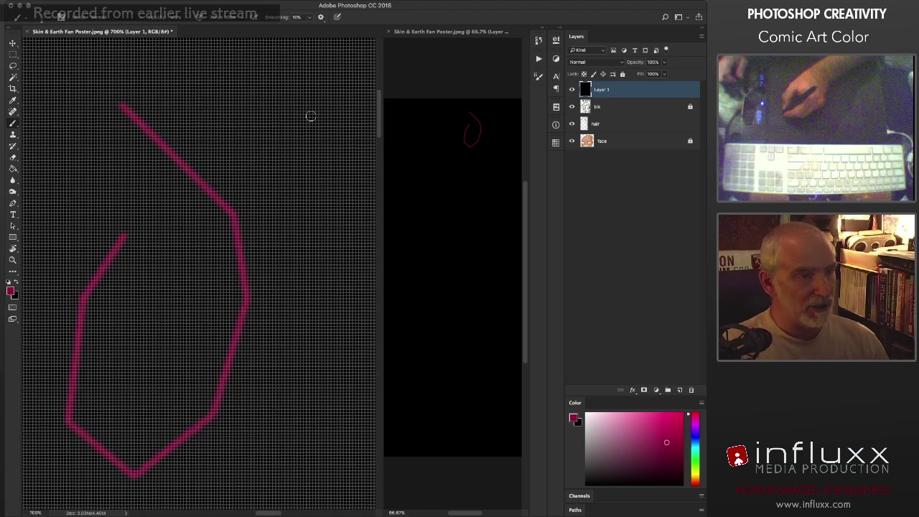
pyautogui.moveTo(312, 108); pyautogui.dragTo(301, 324)
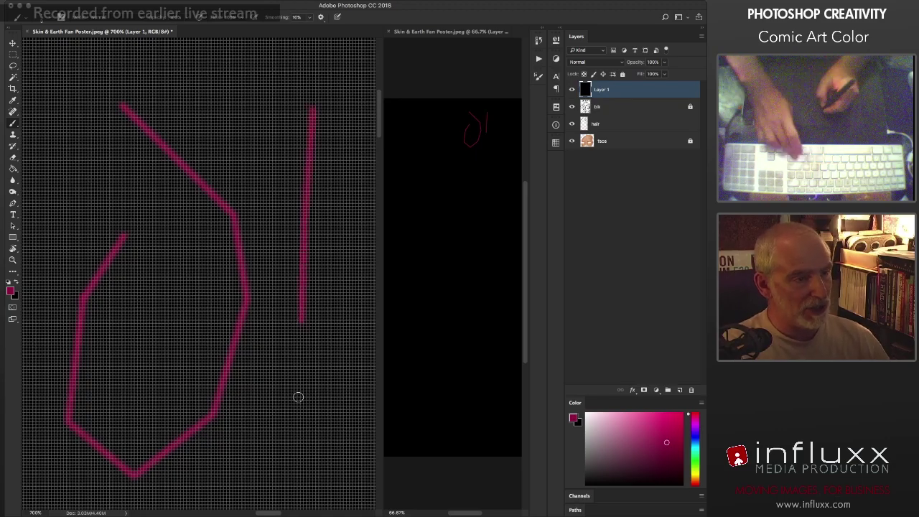
pyautogui.moveTo(298, 397); pyautogui.dragTo(311, 456)
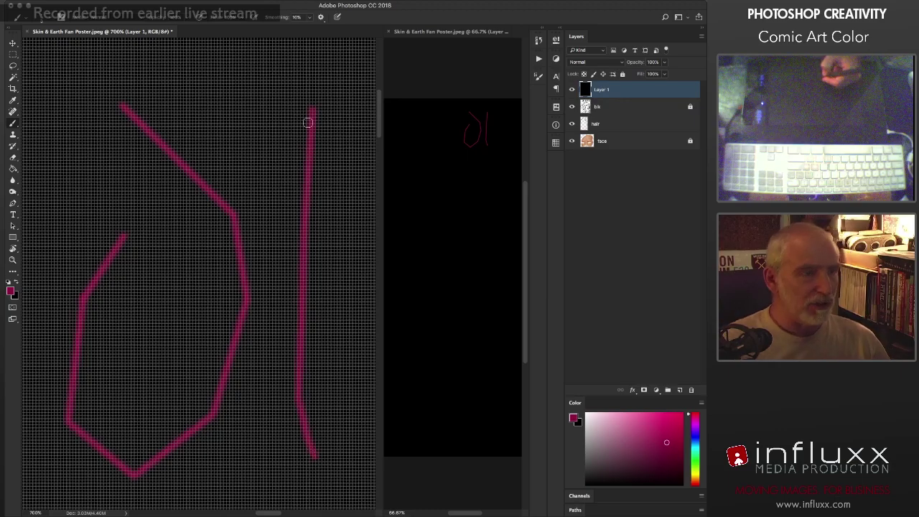
pyautogui.moveTo(290, 76)
pyautogui.mouseDown()
pyautogui.moveTo(268, 145)
pyautogui.moveTo(268, 241)
pyautogui.moveTo(292, 291)
pyautogui.moveTo(329, 323)
pyautogui.mouseUp()
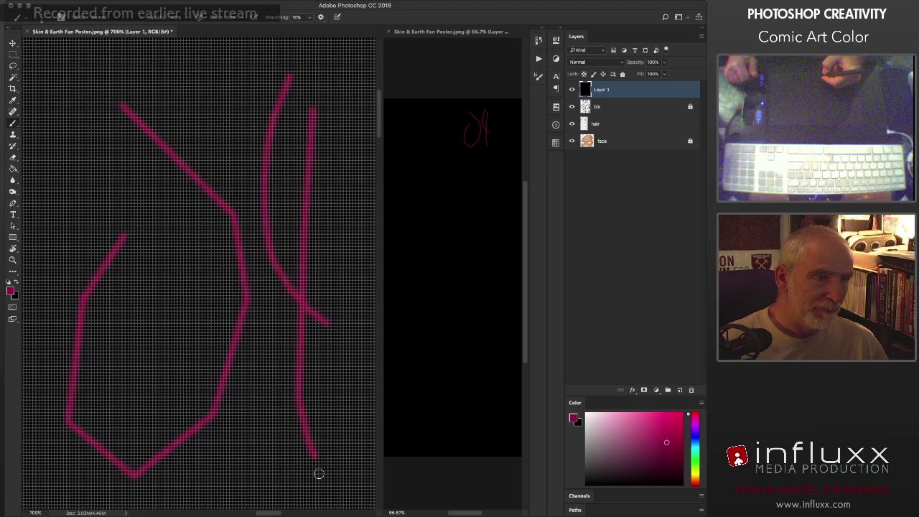
# Step: Hide the black practice layer and make the hair layer the active painting layer
pyautogui.click(571, 89)
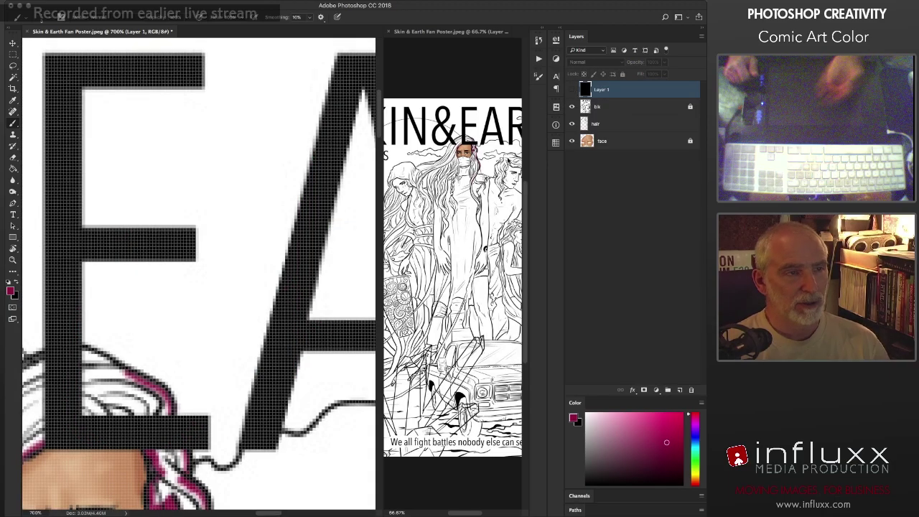
pyautogui.moveTo(224, 340); pyautogui.dragTo(323, 273)
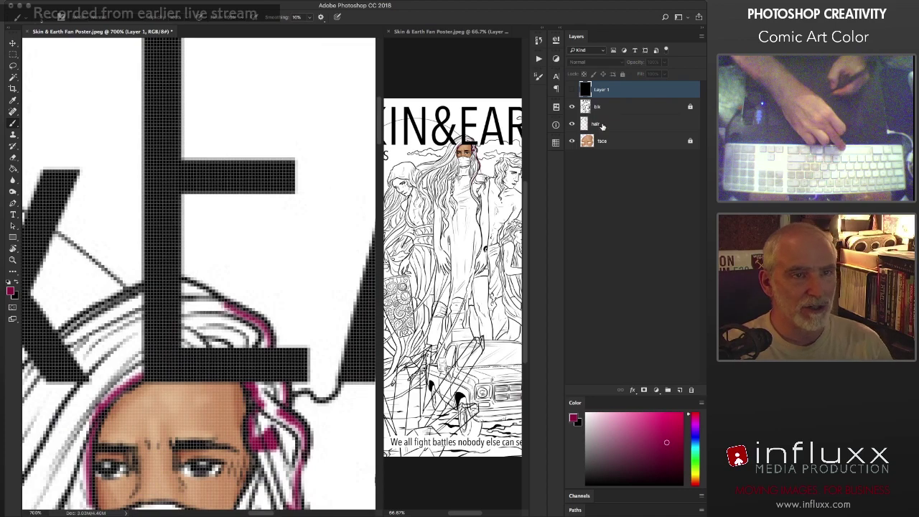
pyautogui.hotkey('alt', '[')
pyautogui.hotkey('alt', '[')
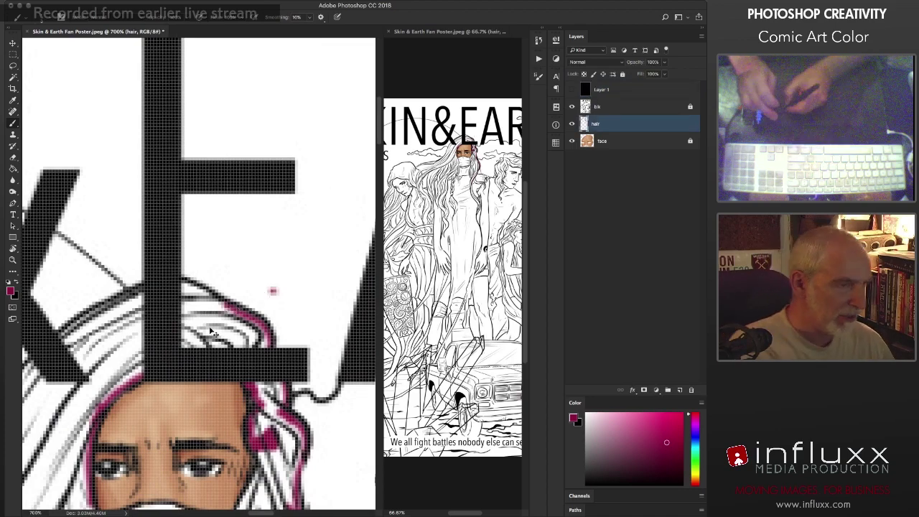
# Step: Paint magenta along the top of the hair, redoing a stray stroke, and toggle the line art's visibility
pyautogui.moveTo(223, 209)
pyautogui.mouseDown()
pyautogui.moveTo(286, 244)
pyautogui.moveTo(292, 286)
pyautogui.mouseUp()
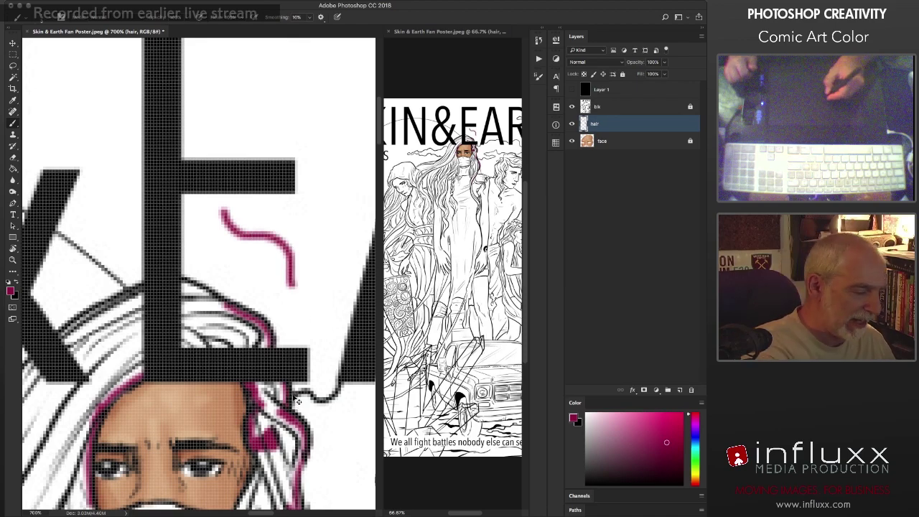
pyautogui.press('super+z')
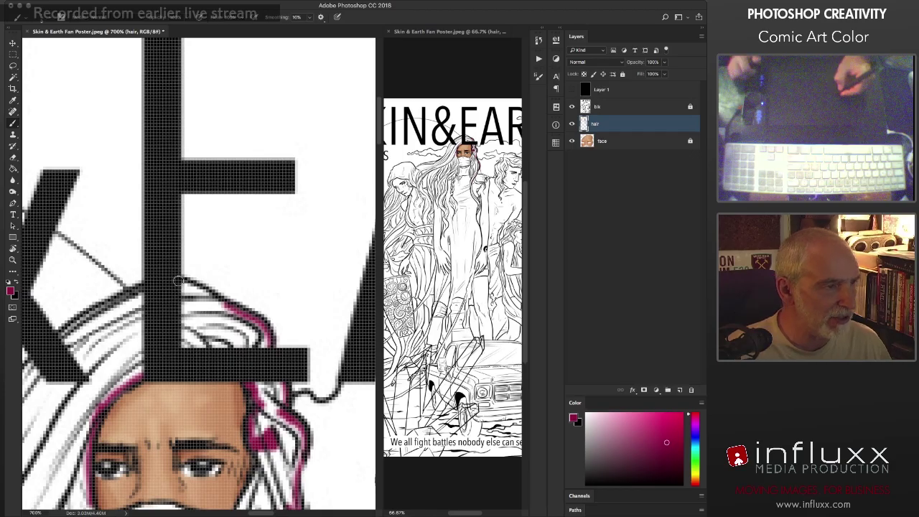
pyautogui.moveTo(189, 286); pyautogui.dragTo(225, 309)
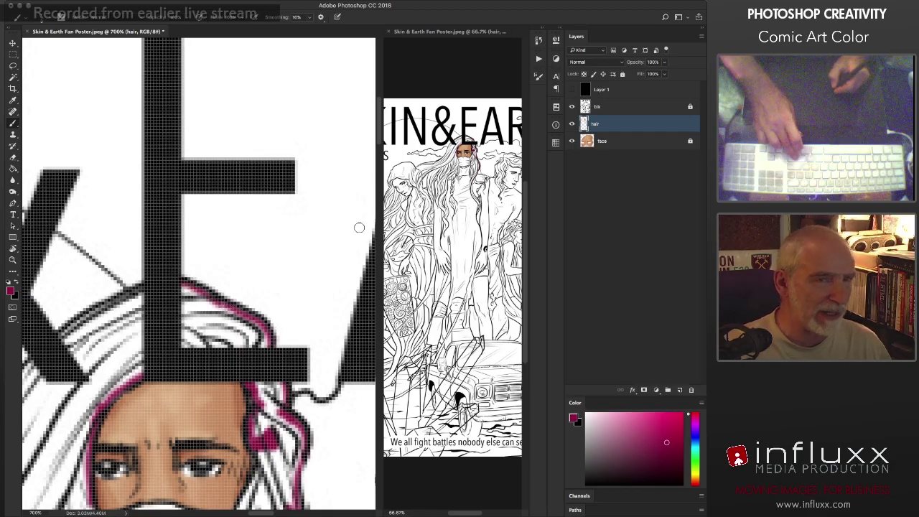
pyautogui.click(572, 106)
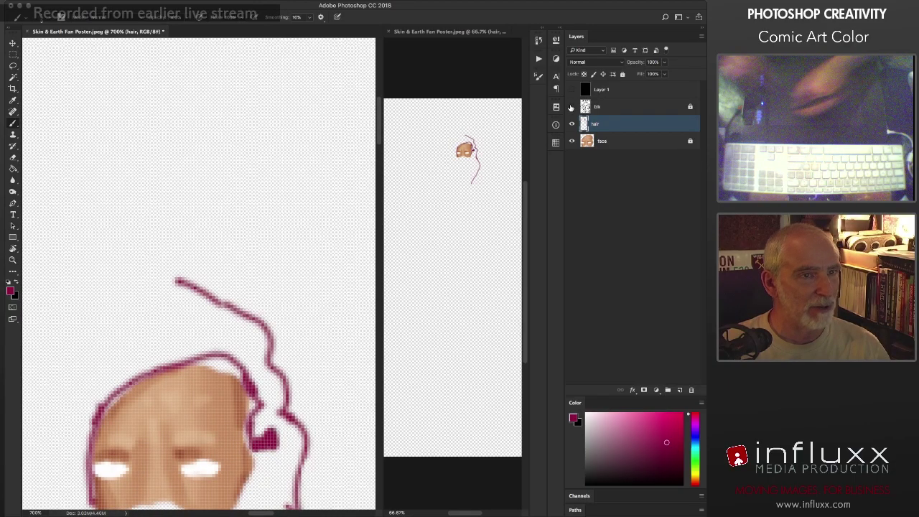
pyautogui.click(572, 106)
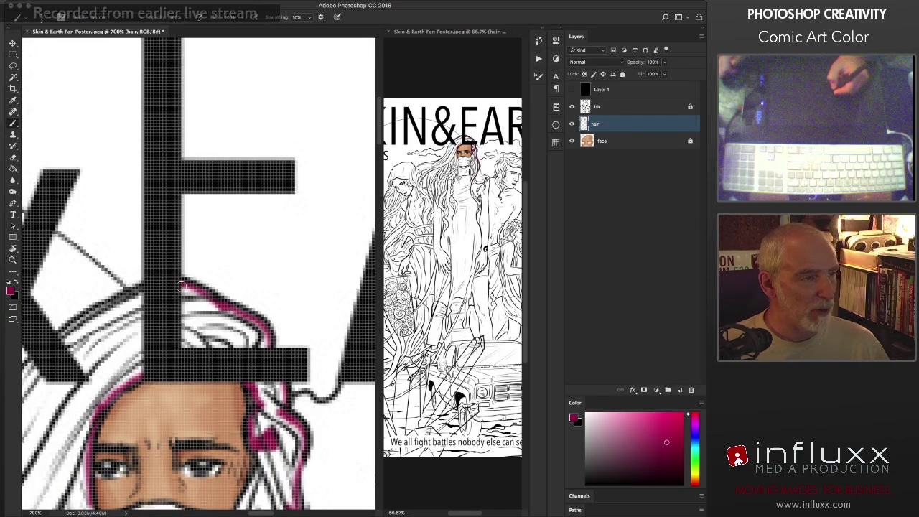
# Step: Paint magenta along the long hair strand sweeping down-left from the face to its lower edge
pyautogui.hscroll(-1, 201, 291)
pyautogui.moveTo(202, 291); pyautogui.dragTo(262, 258)
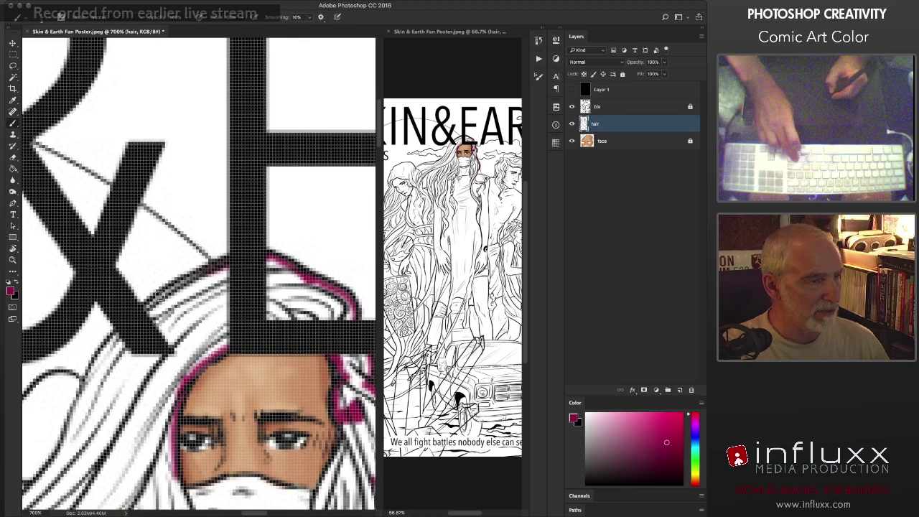
pyautogui.moveTo(208, 270); pyautogui.dragTo(137, 318)
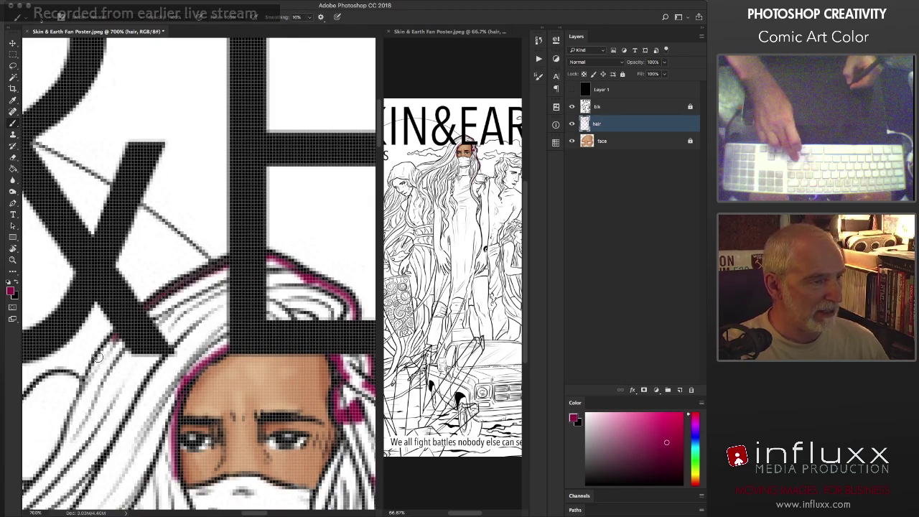
pyautogui.moveTo(102, 356); pyautogui.dragTo(70, 431)
pyautogui.moveTo(135, 346); pyautogui.dragTo(200, 191)
pyautogui.moveTo(122, 300); pyautogui.dragTo(119, 305)
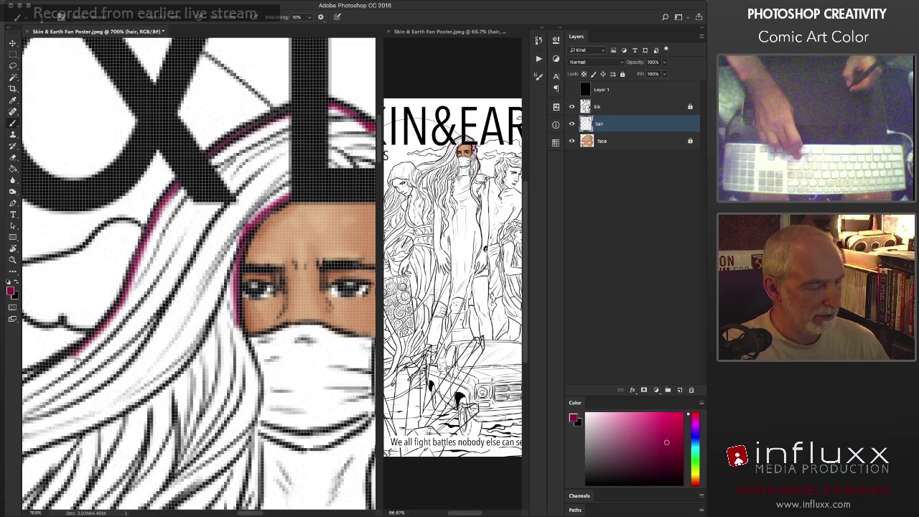
pyautogui.moveTo(77, 360)
pyautogui.mouseDown()
pyautogui.moveTo(215, 215)
pyautogui.moveTo(240, 256)
pyautogui.moveTo(217, 272)
pyautogui.mouseUp()
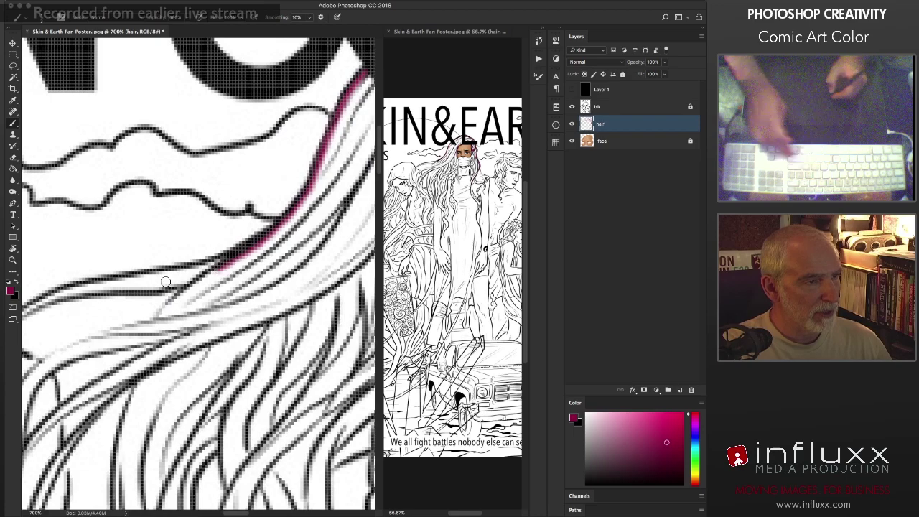
pyautogui.moveTo(144, 274)
pyautogui.mouseDown()
pyautogui.moveTo(250, 246)
pyautogui.moveTo(100, 281)
pyautogui.moveTo(125, 286)
pyautogui.moveTo(184, 268)
pyautogui.moveTo(145, 271)
pyautogui.moveTo(167, 255)
pyautogui.moveTo(96, 296)
pyautogui.mouseUp()
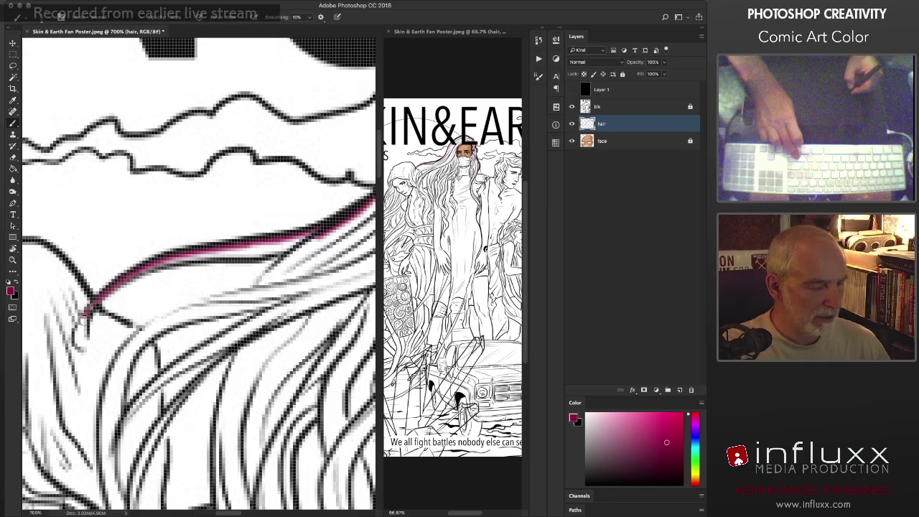
pyautogui.moveTo(85, 316); pyautogui.dragTo(76, 327)
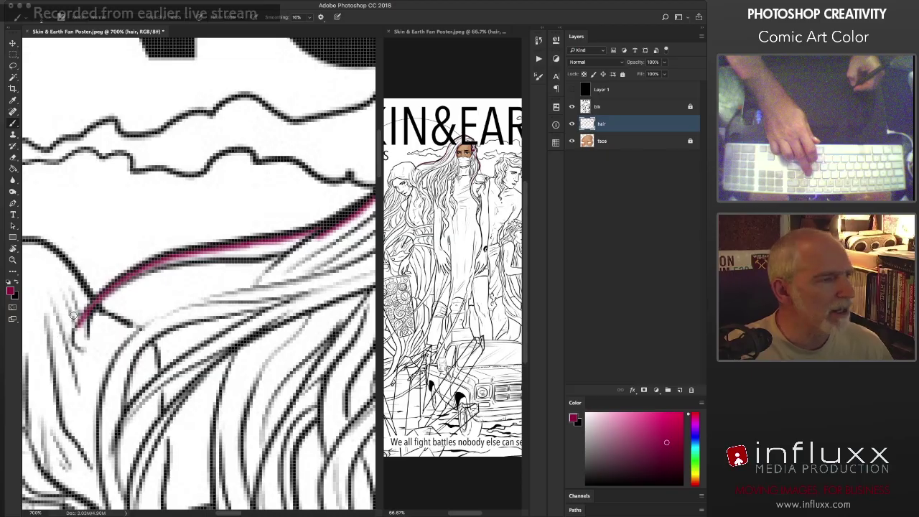
pyautogui.moveTo(82, 322); pyautogui.dragTo(73, 344)
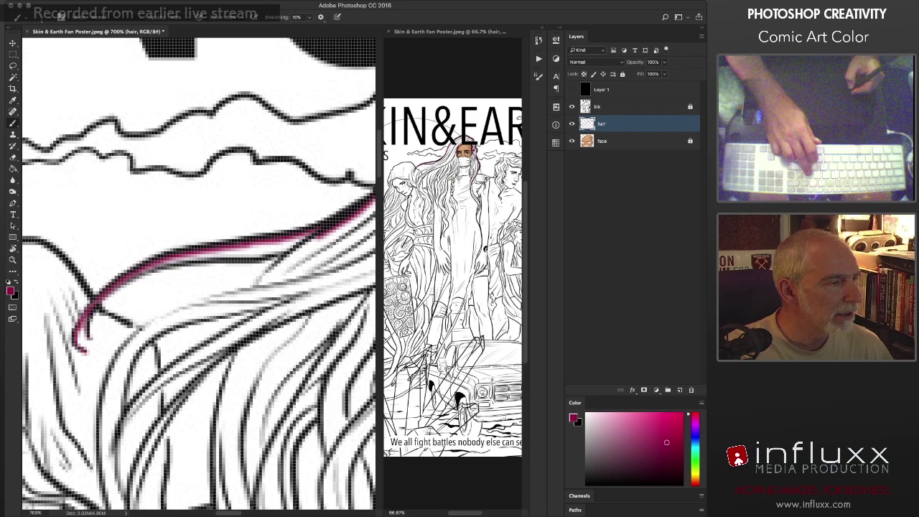
pyautogui.moveTo(179, 278); pyautogui.dragTo(125, 306)
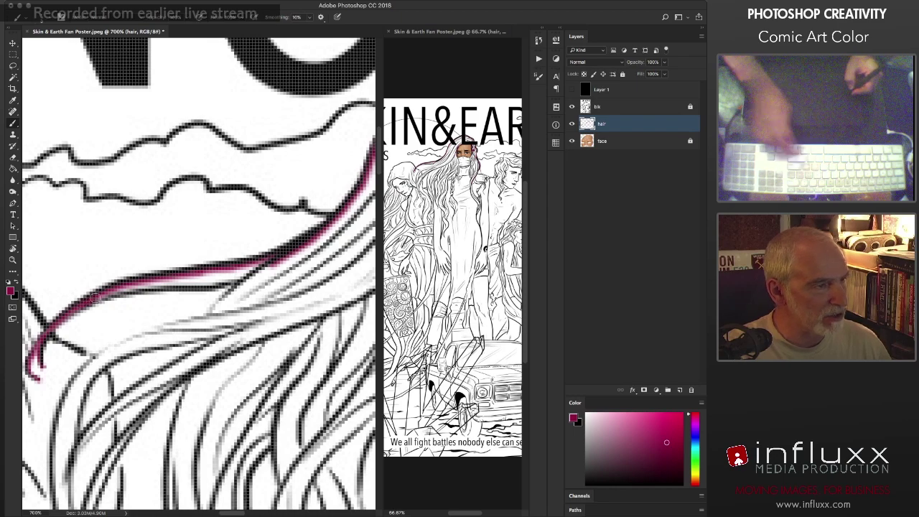
pyautogui.moveTo(137, 285)
pyautogui.mouseDown()
pyautogui.moveTo(249, 282)
pyautogui.moveTo(208, 324)
pyautogui.moveTo(214, 314)
pyautogui.moveTo(154, 339)
pyautogui.moveTo(161, 327)
pyautogui.moveTo(112, 355)
pyautogui.moveTo(113, 346)
pyautogui.moveTo(77, 377)
pyautogui.moveTo(72, 400)
pyautogui.moveTo(87, 396)
pyautogui.moveTo(107, 292)
pyautogui.moveTo(113, 395)
pyautogui.mouseUp()
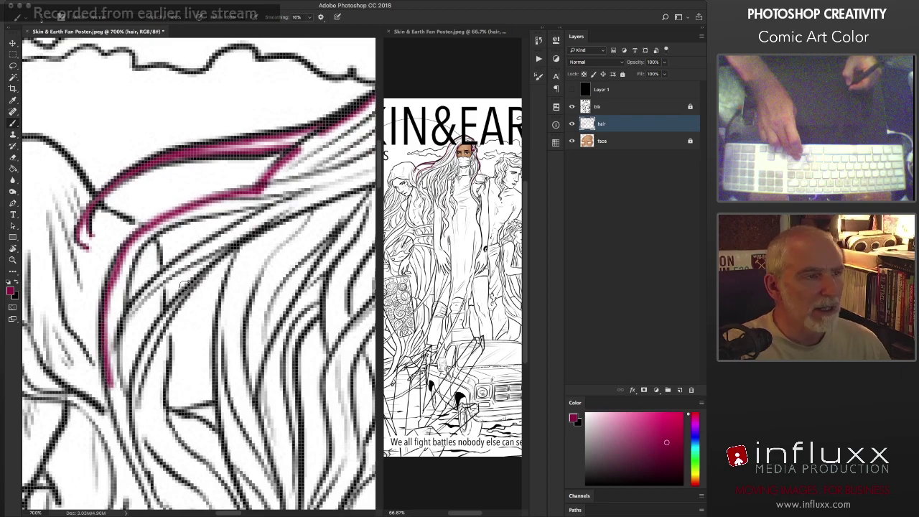
# Step: Repaint the magenta stroke along a hair strand below the face
pyautogui.moveTo(267, 244)
pyautogui.mouseDown()
pyautogui.moveTo(225, 275)
pyautogui.moveTo(288, 262)
pyautogui.moveTo(226, 302)
pyautogui.mouseUp()
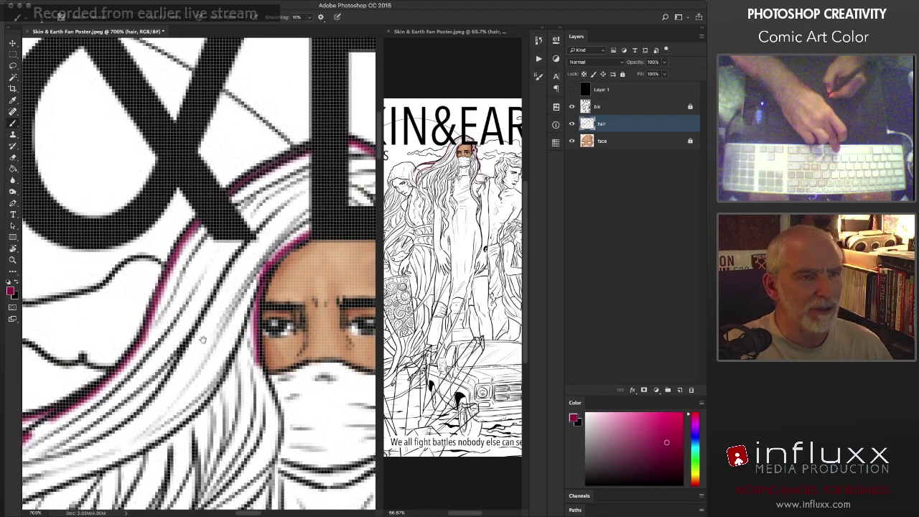
pyautogui.moveTo(202, 339); pyautogui.dragTo(223, 296)
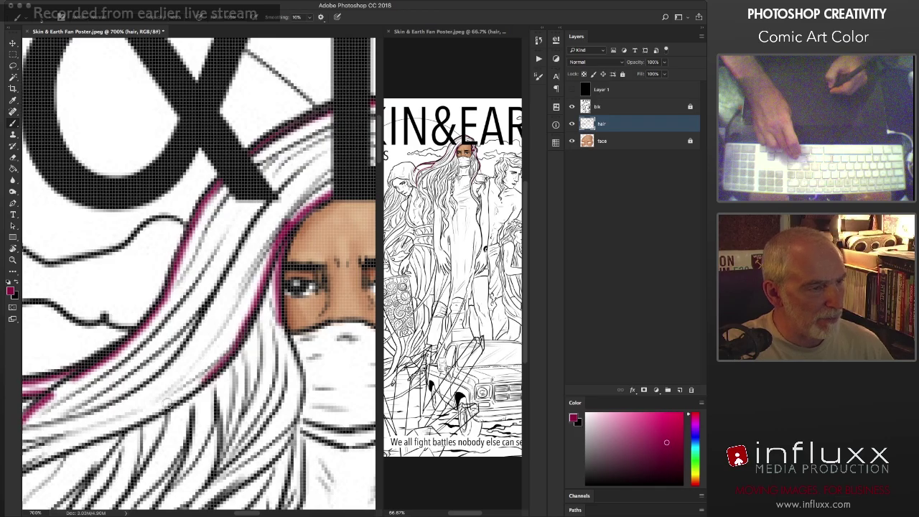
pyautogui.moveTo(128, 428); pyautogui.dragTo(215, 319)
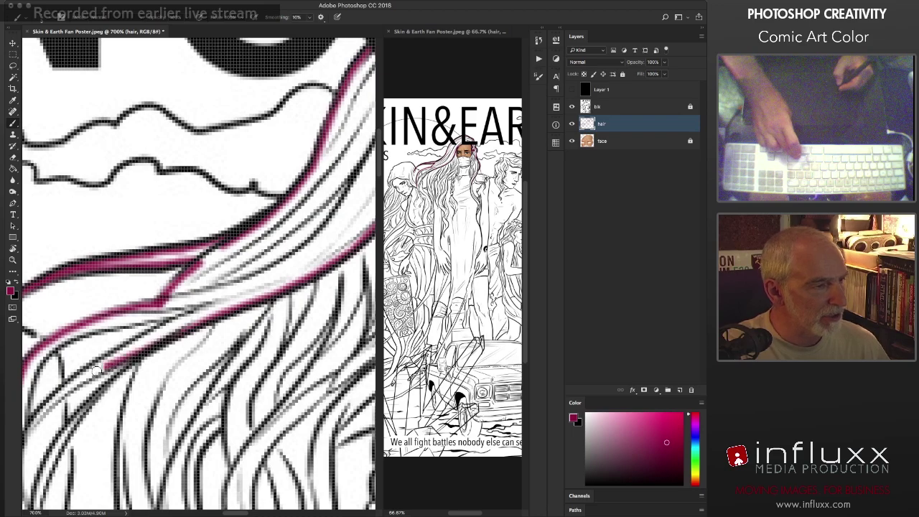
pyautogui.moveTo(108, 363); pyautogui.dragTo(210, 304)
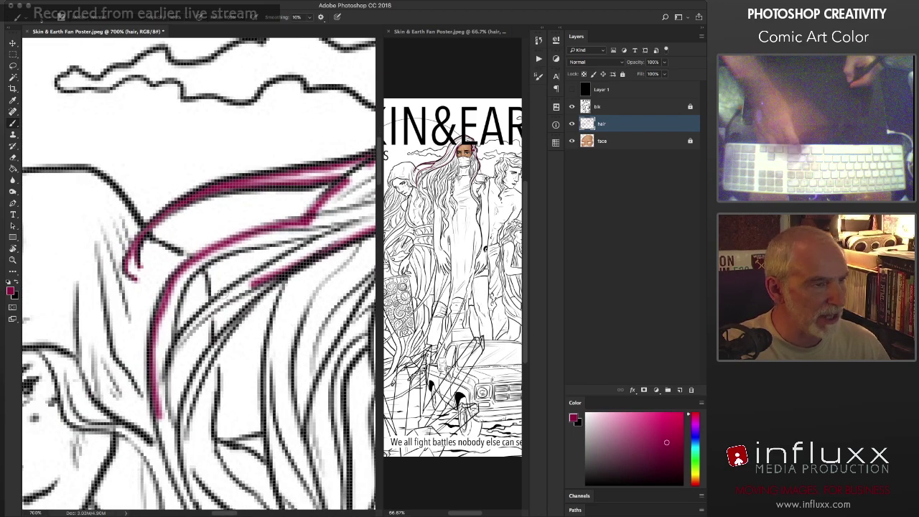
pyautogui.moveTo(253, 283); pyautogui.dragTo(225, 296)
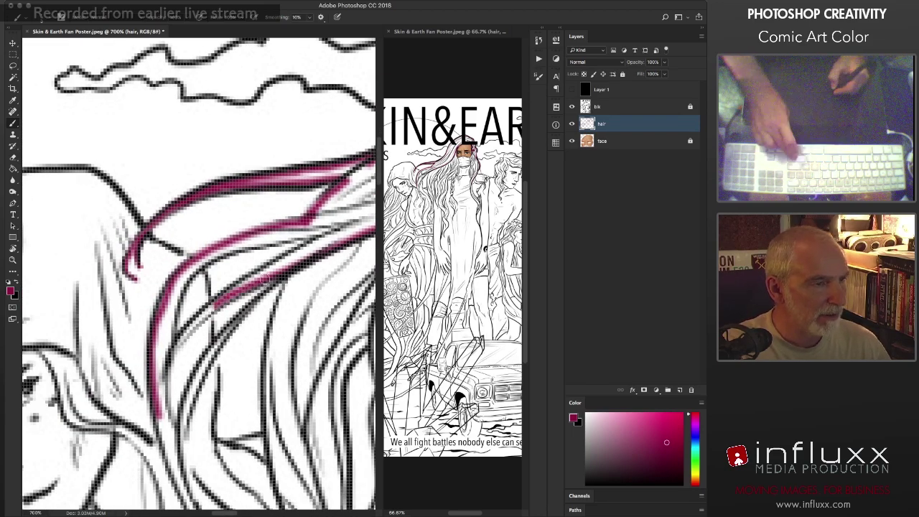
pyautogui.moveTo(272, 276); pyautogui.dragTo(212, 309)
pyautogui.moveTo(265, 275); pyautogui.dragTo(209, 311)
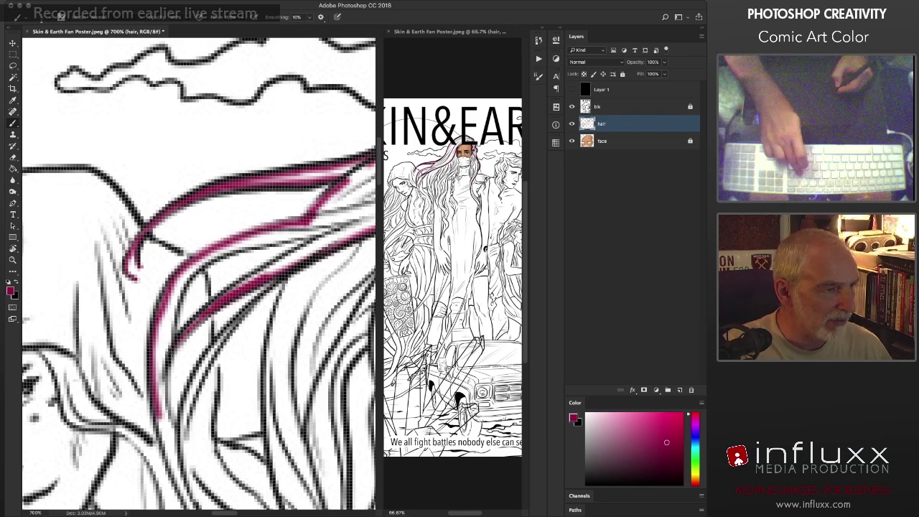
pyautogui.scroll(3, 163, 376)
pyautogui.hscroll(-3, 163, 376)
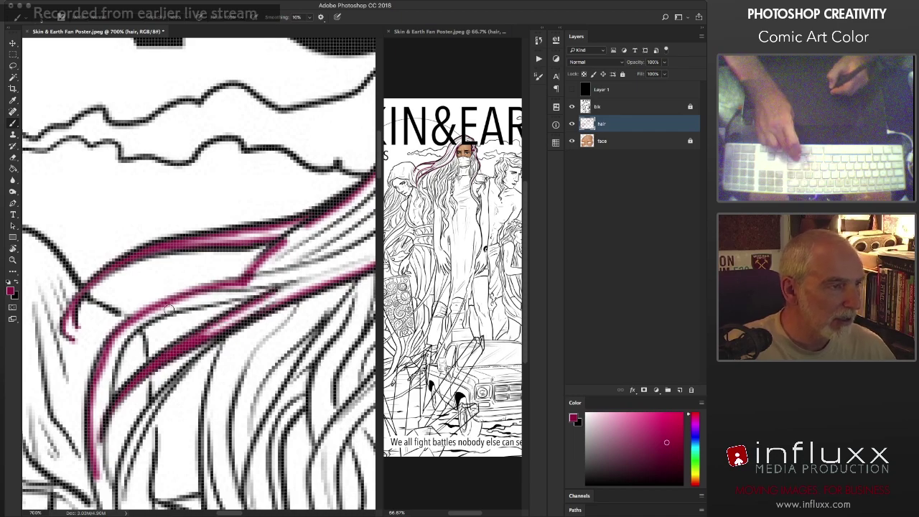
# Step: Extend the long strand's magenta stroke downward and darken it along its whole length
pyautogui.moveTo(168, 309); pyautogui.dragTo(246, 295)
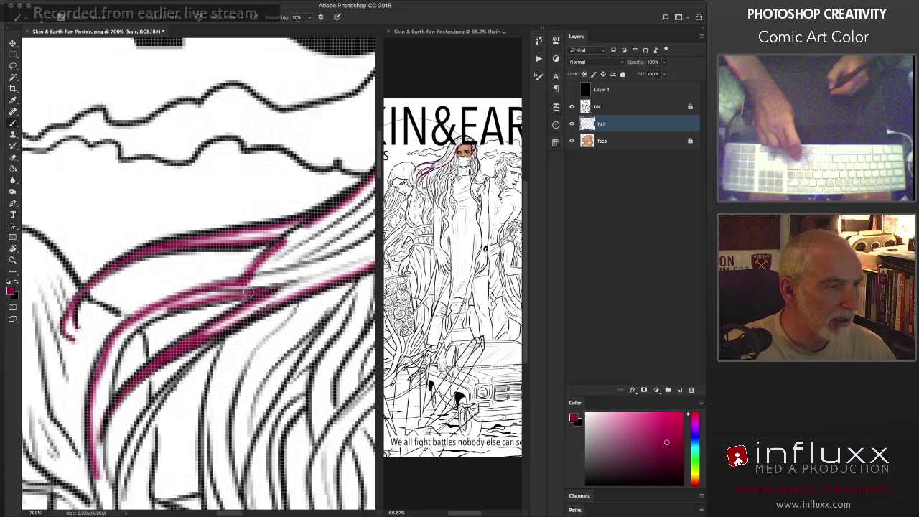
pyautogui.moveTo(167, 327); pyautogui.dragTo(242, 302)
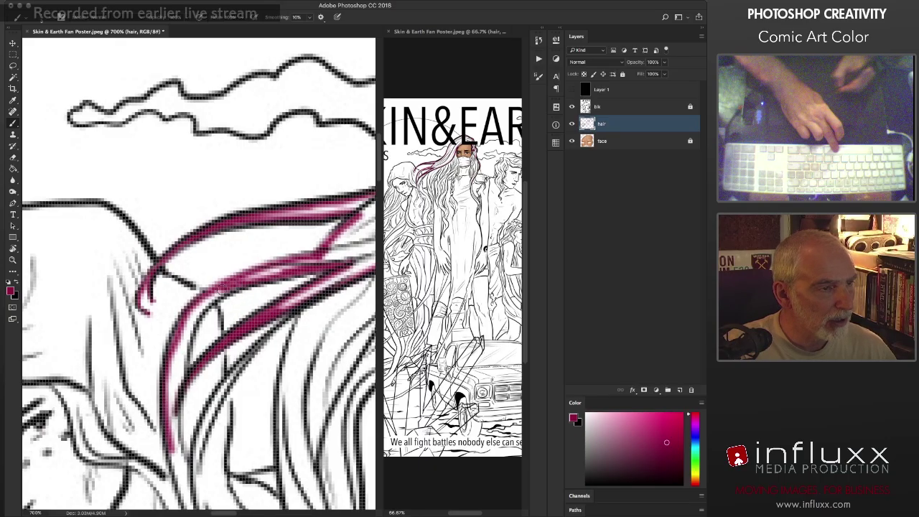
pyautogui.moveTo(208, 302)
pyautogui.mouseDown()
pyautogui.moveTo(186, 340)
pyautogui.moveTo(184, 376)
pyautogui.mouseUp()
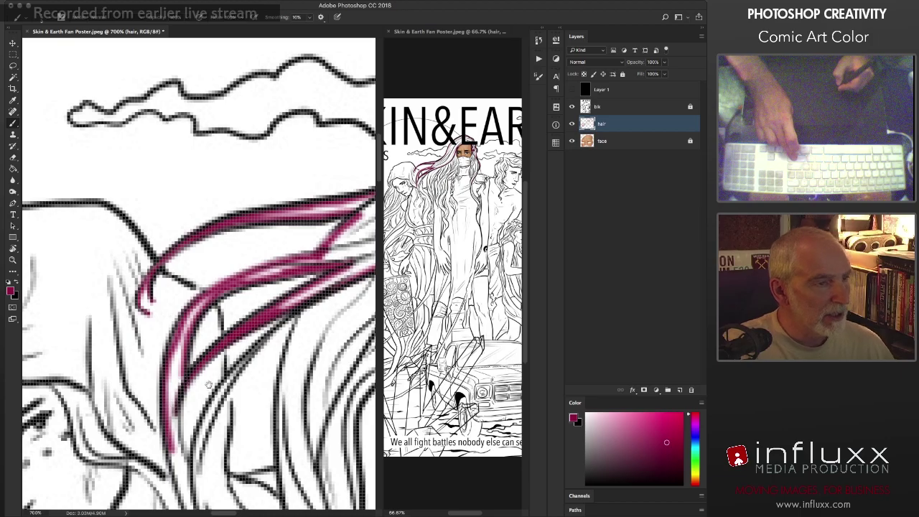
pyautogui.moveTo(219, 401)
pyautogui.mouseDown()
pyautogui.moveTo(229, 336)
pyautogui.moveTo(208, 295)
pyautogui.mouseUp()
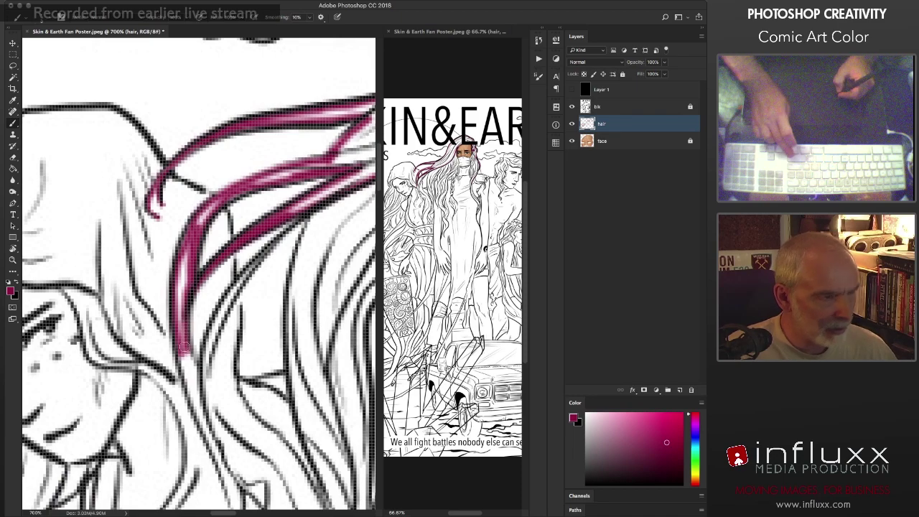
pyautogui.moveTo(184, 349)
pyautogui.mouseDown()
pyautogui.moveTo(193, 374)
pyautogui.moveTo(192, 280)
pyautogui.moveTo(191, 323)
pyautogui.moveTo(212, 361)
pyautogui.mouseUp()
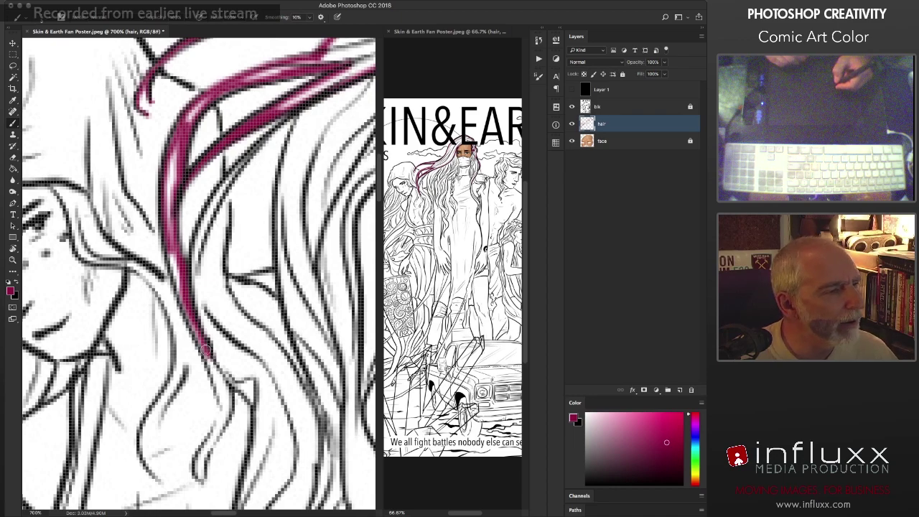
pyautogui.moveTo(206, 351)
pyautogui.mouseDown()
pyautogui.moveTo(221, 408)
pyautogui.moveTo(215, 435)
pyautogui.mouseUp()
pyautogui.moveTo(210, 362)
pyautogui.mouseDown()
pyautogui.moveTo(227, 399)
pyautogui.moveTo(216, 434)
pyautogui.moveTo(220, 394)
pyautogui.moveTo(222, 414)
pyautogui.moveTo(198, 477)
pyautogui.moveTo(203, 453)
pyautogui.mouseUp()
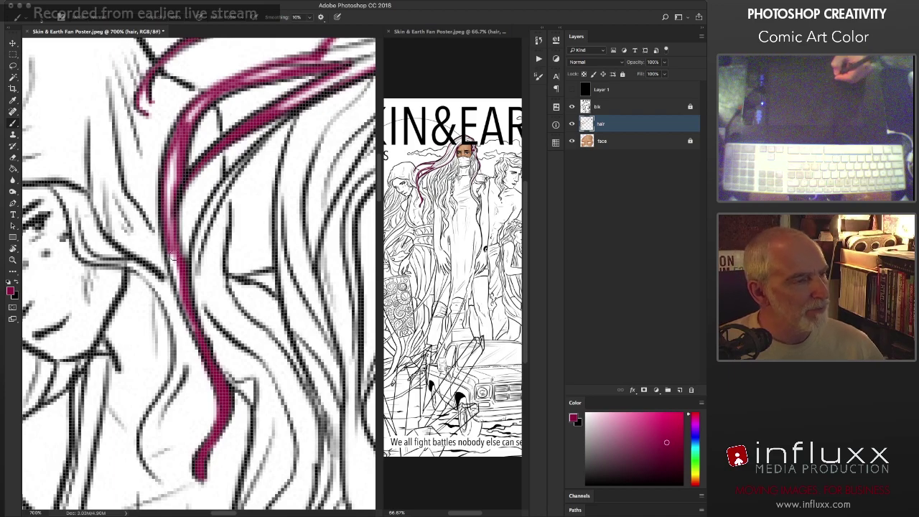
pyautogui.moveTo(172, 253); pyautogui.dragTo(186, 310)
pyautogui.moveTo(184, 276)
pyautogui.mouseDown()
pyautogui.moveTo(171, 227)
pyautogui.moveTo(178, 140)
pyautogui.moveTo(169, 209)
pyautogui.moveTo(173, 171)
pyautogui.moveTo(166, 201)
pyautogui.mouseUp()
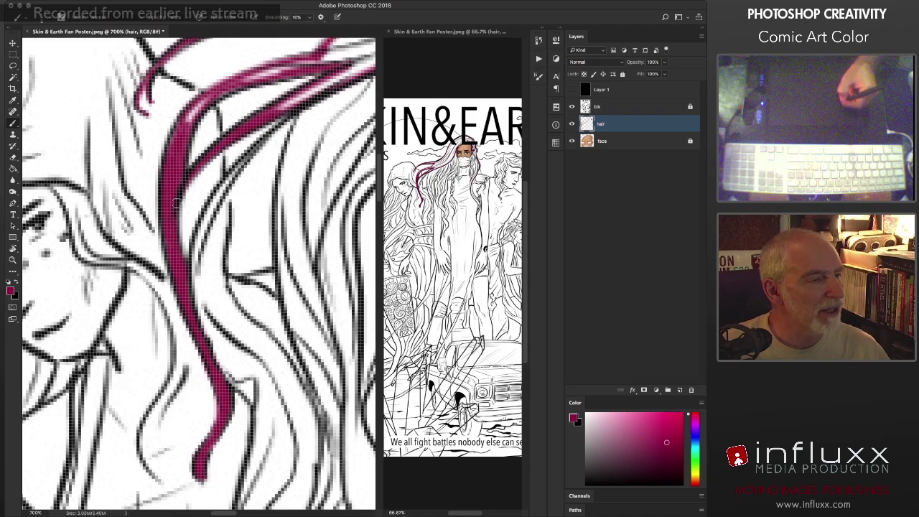
pyautogui.moveTo(234, 353)
pyautogui.mouseDown()
pyautogui.moveTo(178, 309)
pyautogui.moveTo(267, 247)
pyautogui.moveTo(255, 295)
pyautogui.mouseUp()
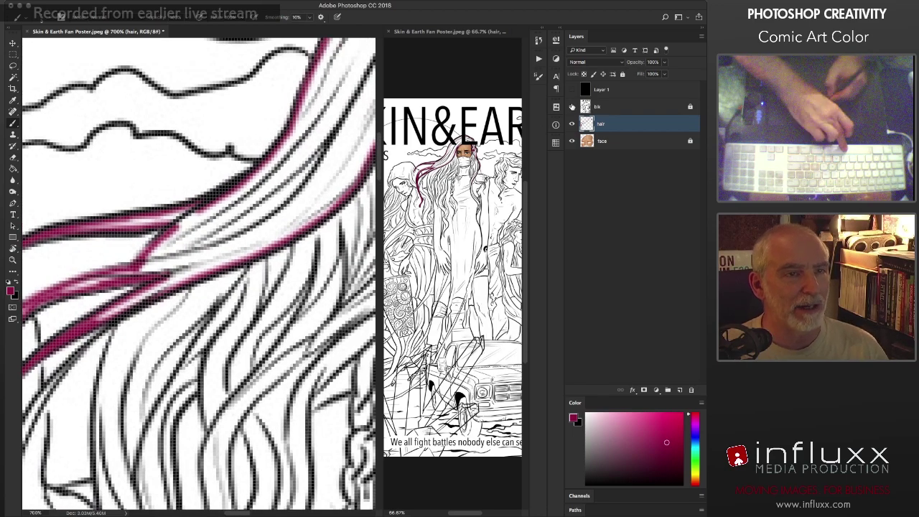
# Step: Hide the blk line art and brush a stroke to close a gap in the hair outline
pyautogui.click(573, 107)
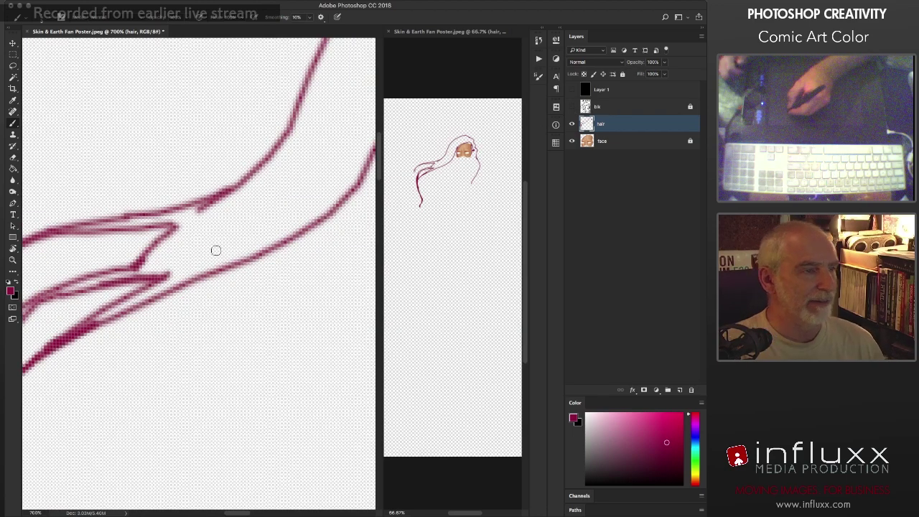
pyautogui.moveTo(224, 246)
pyautogui.mouseDown()
pyautogui.moveTo(263, 237)
pyautogui.moveTo(273, 221)
pyautogui.moveTo(258, 240)
pyautogui.moveTo(196, 269)
pyautogui.mouseUp()
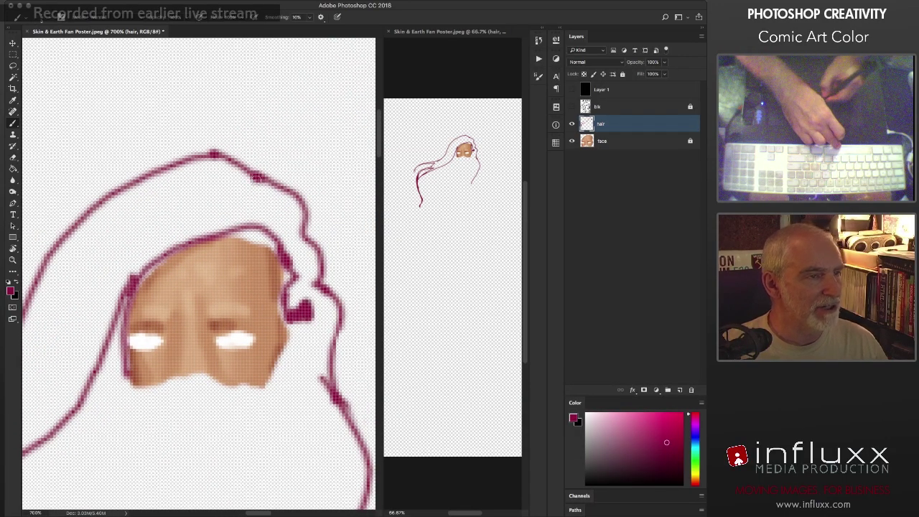
pyautogui.moveTo(255, 176)
pyautogui.mouseDown()
pyautogui.moveTo(259, 227)
pyautogui.moveTo(253, 174)
pyautogui.mouseUp()
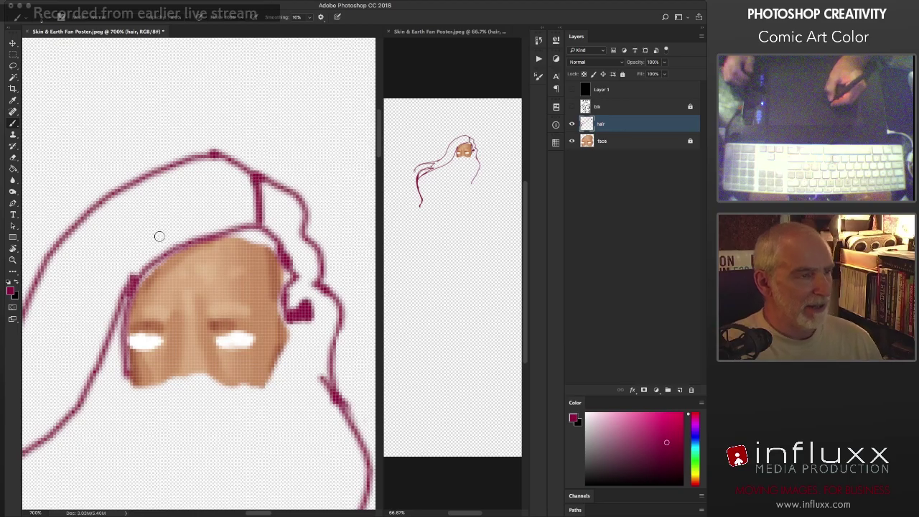
pyautogui.moveTo(153, 236)
pyautogui.mouseDown()
pyautogui.moveTo(191, 203)
pyautogui.moveTo(285, 175)
pyautogui.mouseUp()
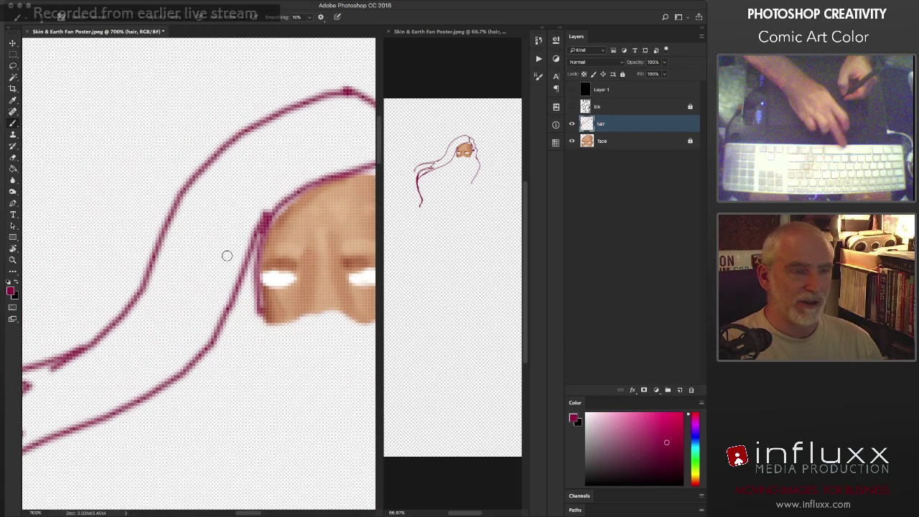
pyautogui.moveTo(257, 212); pyautogui.dragTo(172, 272)
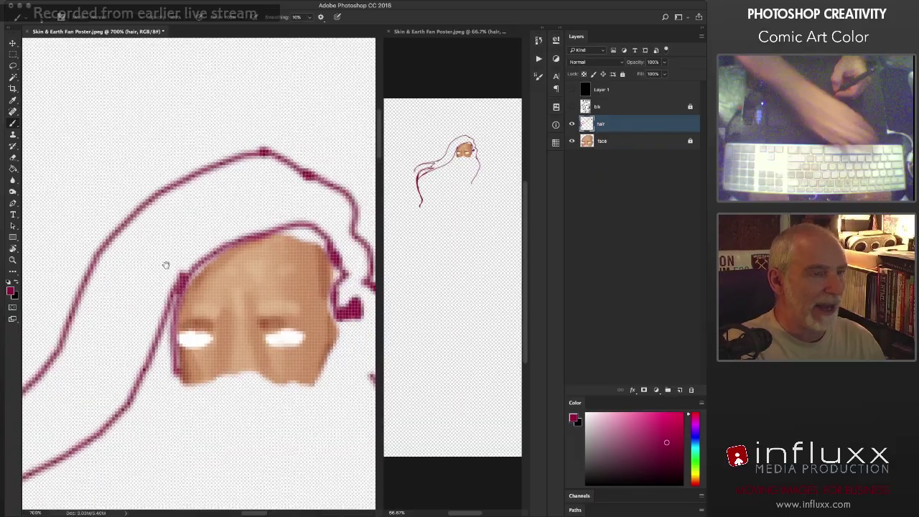
# Step: Test a Paint Bucket fill and undo it, seal the hair-face gap with the brush, then show blk
pyautogui.press('g')
pyautogui.click(196, 225)
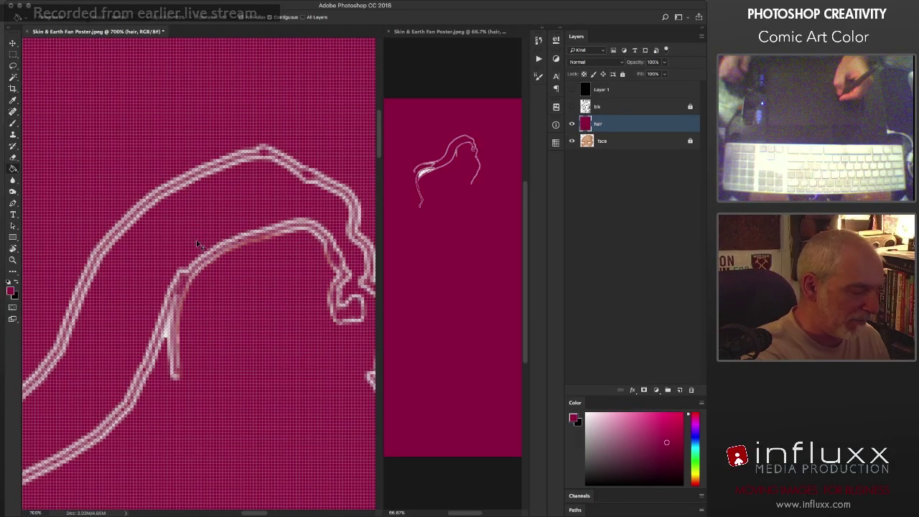
pyautogui.hotkey('ctrl', 'z')
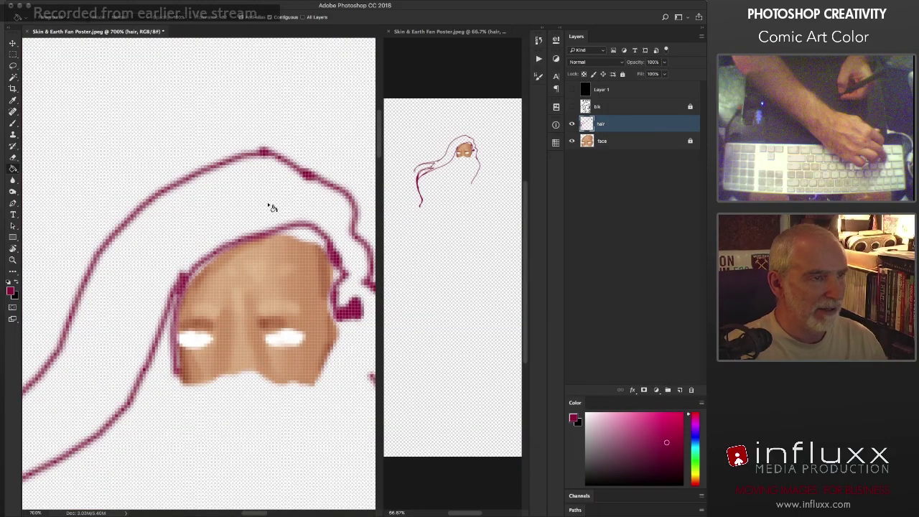
pyautogui.press('b')
pyautogui.moveTo(305, 176); pyautogui.dragTo(307, 225)
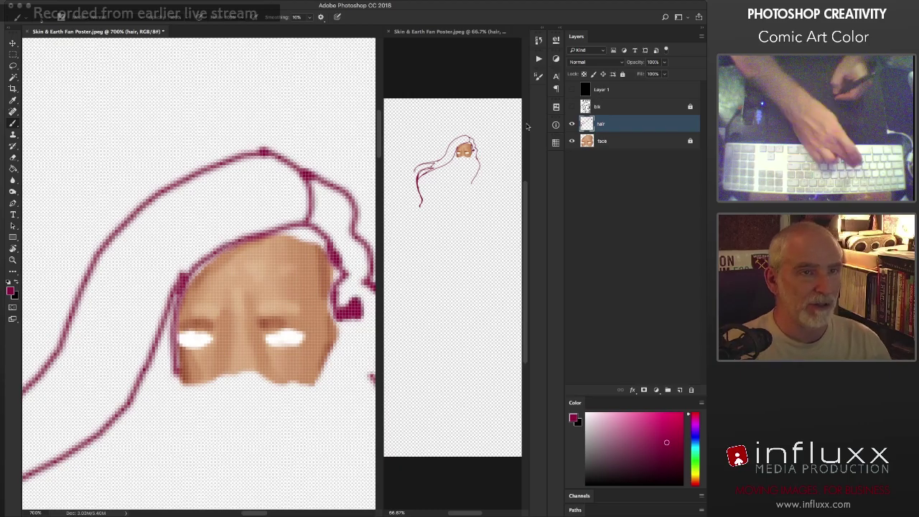
pyautogui.click(572, 106)
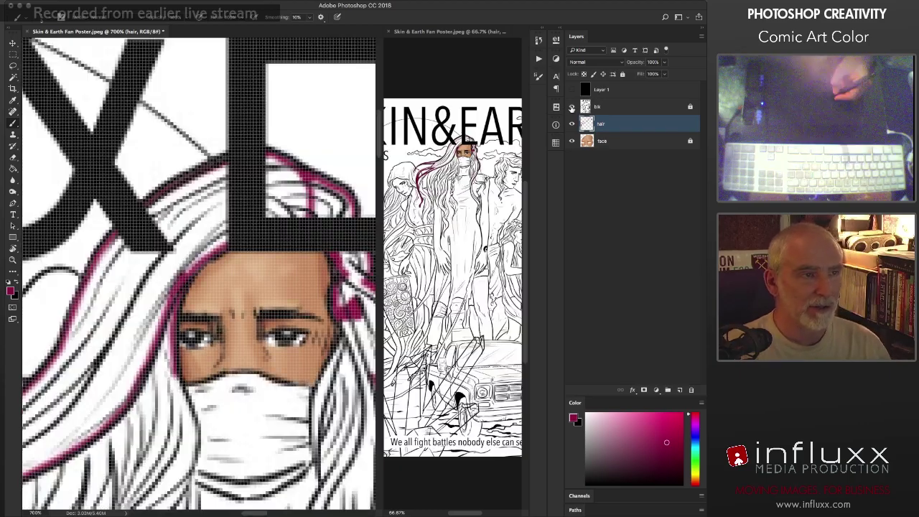
# Step: Bucket-fill the hair around the face magenta and brush in its upper edge and side strand
pyautogui.press('g')
pyautogui.click(192, 224)
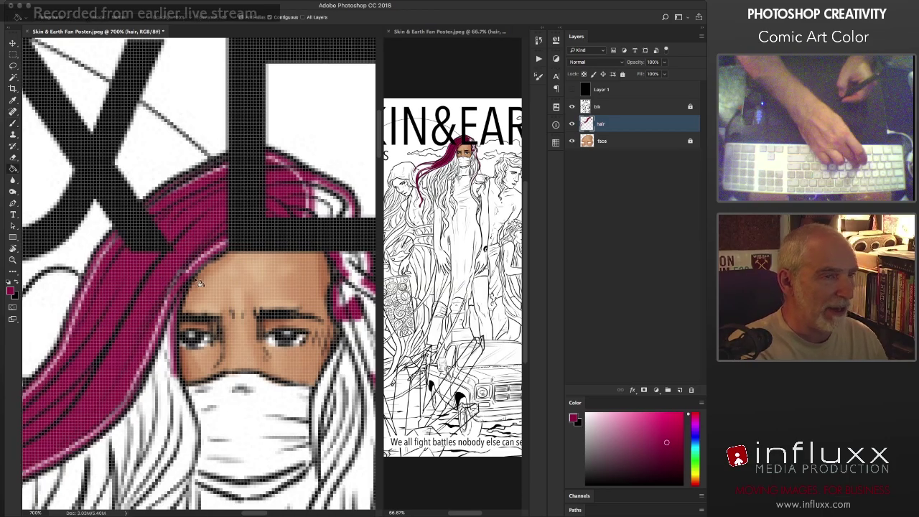
pyautogui.press('b')
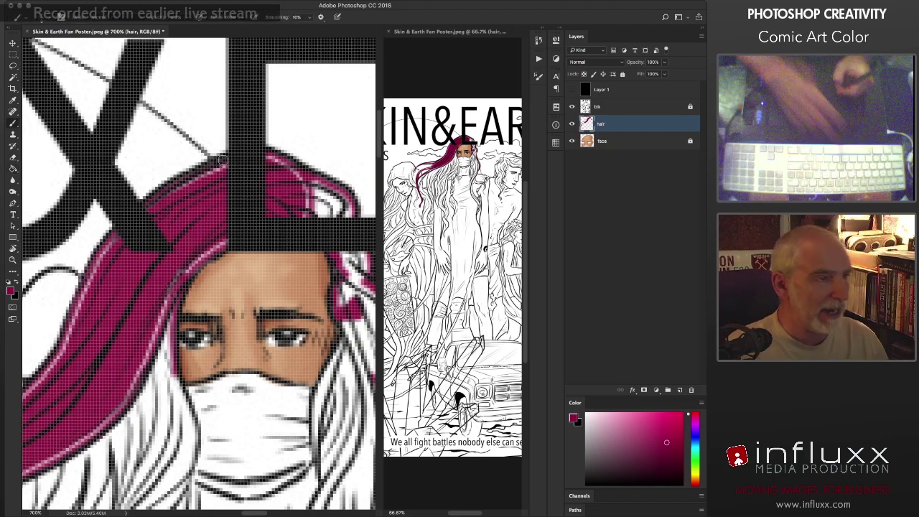
pyautogui.moveTo(217, 172)
pyautogui.mouseDown()
pyautogui.moveTo(248, 156)
pyautogui.moveTo(282, 170)
pyautogui.moveTo(305, 196)
pyautogui.mouseUp()
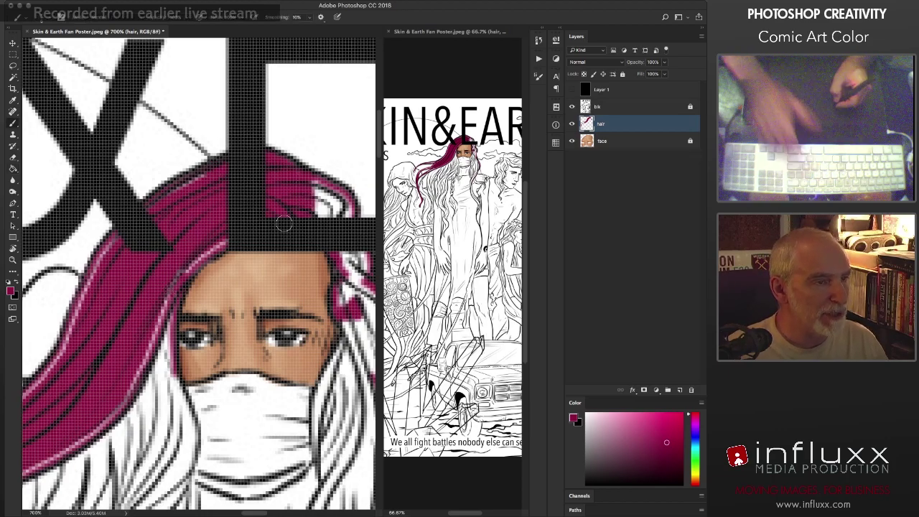
pyautogui.moveTo(208, 173)
pyautogui.mouseDown()
pyautogui.moveTo(115, 242)
pyautogui.moveTo(88, 287)
pyautogui.moveTo(79, 337)
pyautogui.mouseUp()
pyautogui.moveTo(154, 285)
pyautogui.mouseDown()
pyautogui.moveTo(159, 307)
pyautogui.moveTo(132, 387)
pyautogui.mouseUp()
pyautogui.moveTo(148, 325); pyautogui.dragTo(306, 193)
# Step: Paint magenta along the strand's left, lower and upper edges, covering the white streak
pyautogui.moveTo(240, 173)
pyautogui.mouseDown()
pyautogui.moveTo(208, 243)
pyautogui.moveTo(128, 306)
pyautogui.moveTo(137, 323)
pyautogui.moveTo(203, 265)
pyautogui.moveTo(236, 248)
pyautogui.moveTo(267, 253)
pyautogui.moveTo(236, 271)
pyautogui.mouseUp()
pyautogui.moveTo(201, 227)
pyautogui.mouseDown()
pyautogui.moveTo(164, 265)
pyautogui.moveTo(196, 216)
pyautogui.moveTo(123, 247)
pyautogui.mouseUp()
pyautogui.moveTo(204, 264)
pyautogui.mouseDown()
pyautogui.moveTo(175, 294)
pyautogui.moveTo(178, 303)
pyautogui.moveTo(179, 280)
pyautogui.moveTo(171, 278)
pyautogui.moveTo(165, 297)
pyautogui.moveTo(109, 329)
pyautogui.mouseUp()
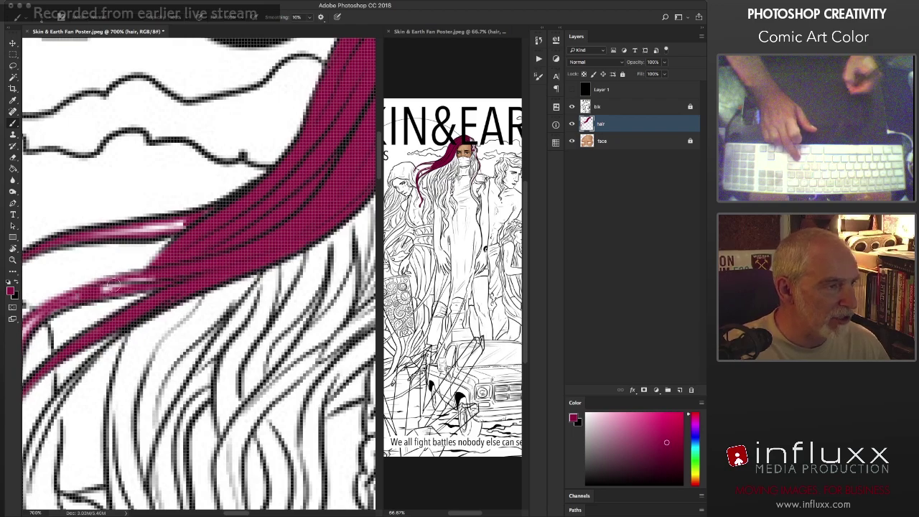
pyautogui.moveTo(114, 285); pyautogui.dragTo(160, 277)
pyautogui.scroll(3, 129, 256)
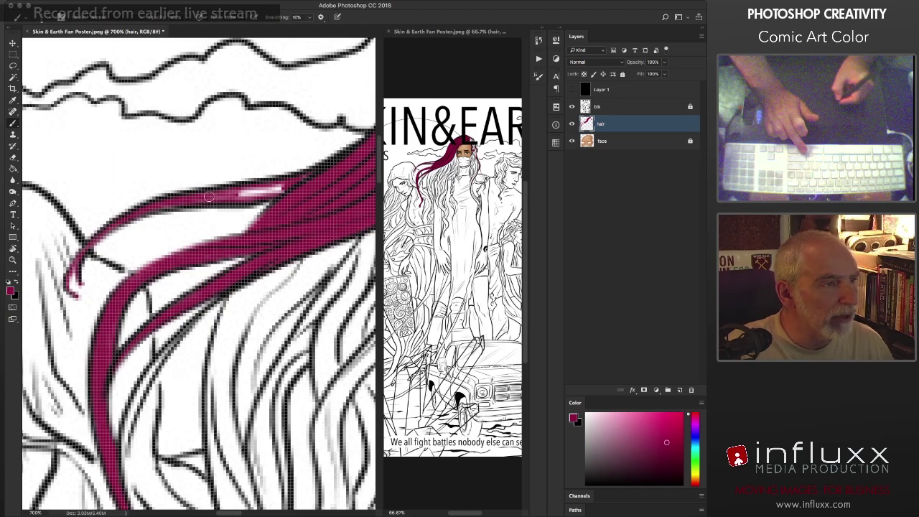
pyautogui.moveTo(211, 196)
pyautogui.mouseDown()
pyautogui.moveTo(304, 181)
pyautogui.moveTo(215, 205)
pyautogui.moveTo(196, 199)
pyautogui.moveTo(299, 186)
pyautogui.mouseUp()
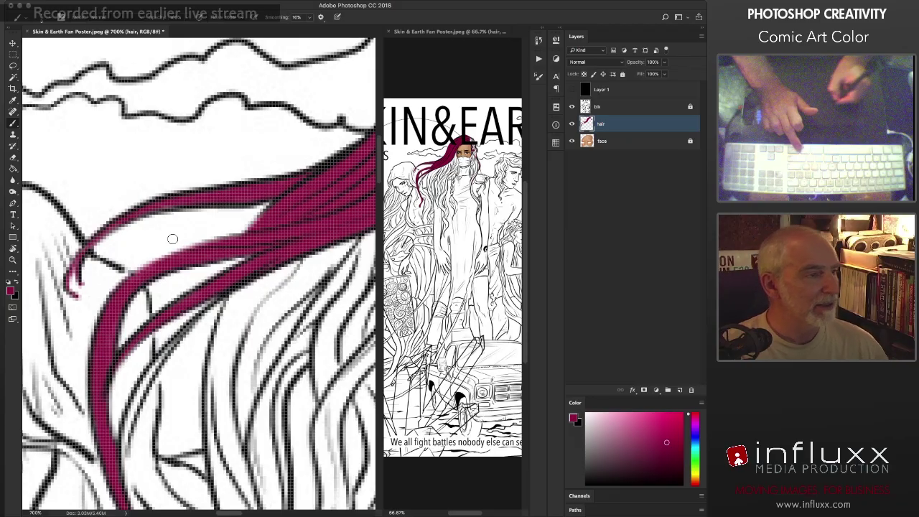
pyautogui.moveTo(165, 206)
pyautogui.mouseDown()
pyautogui.moveTo(265, 197)
pyautogui.moveTo(283, 237)
pyautogui.moveTo(297, 238)
pyautogui.mouseUp()
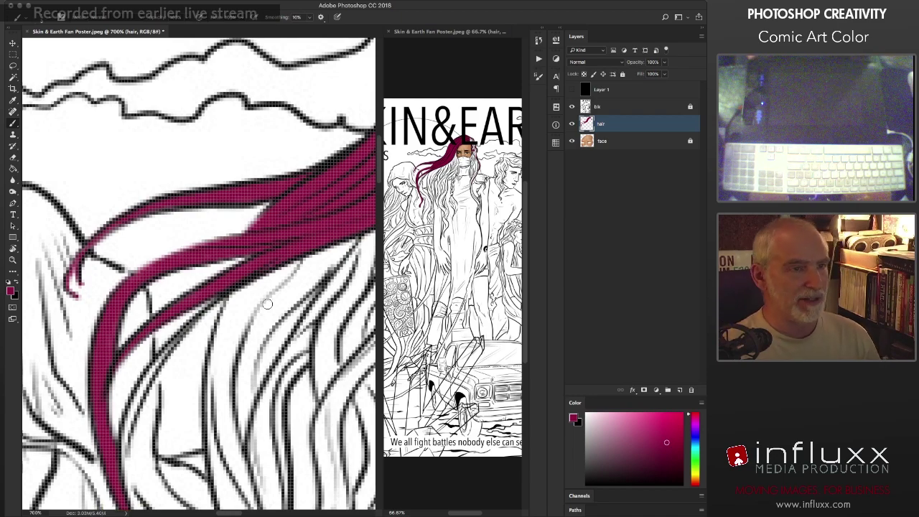
pyautogui.scroll(10, 271, 275)
pyautogui.hscroll(5, 272, 275)
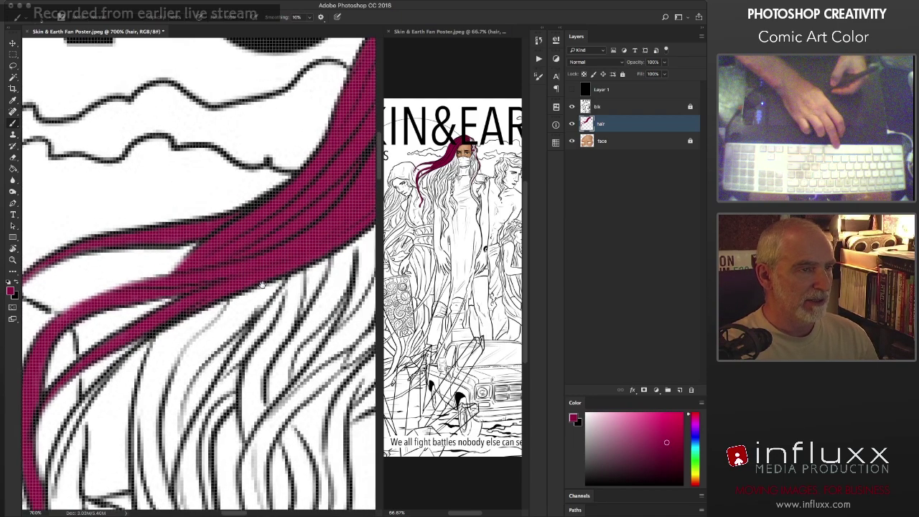
pyautogui.scroll(4, 208, 339)
pyautogui.hscroll(4, 208, 339)
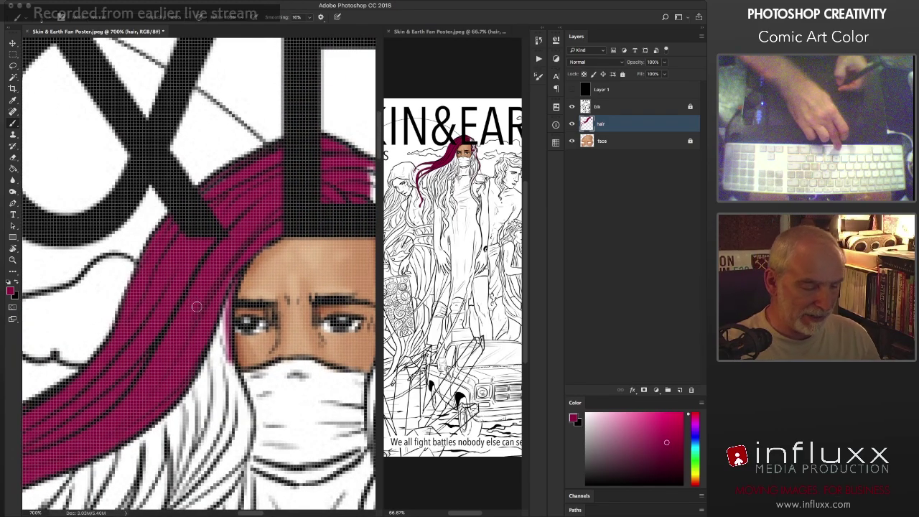
# Step: Lock the hair layer's transparent pixels and make the brush edge softer
pyautogui.press('/')
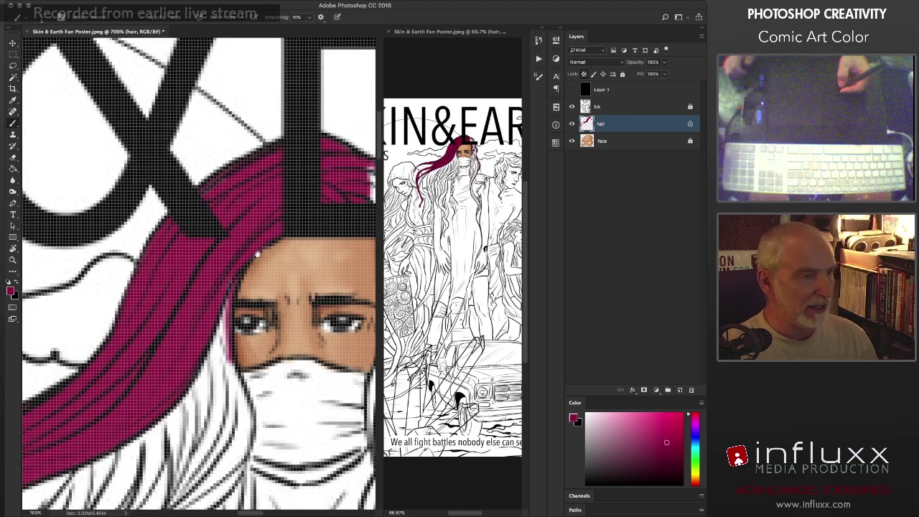
pyautogui.moveTo(257, 253); pyautogui.dragTo(183, 339)
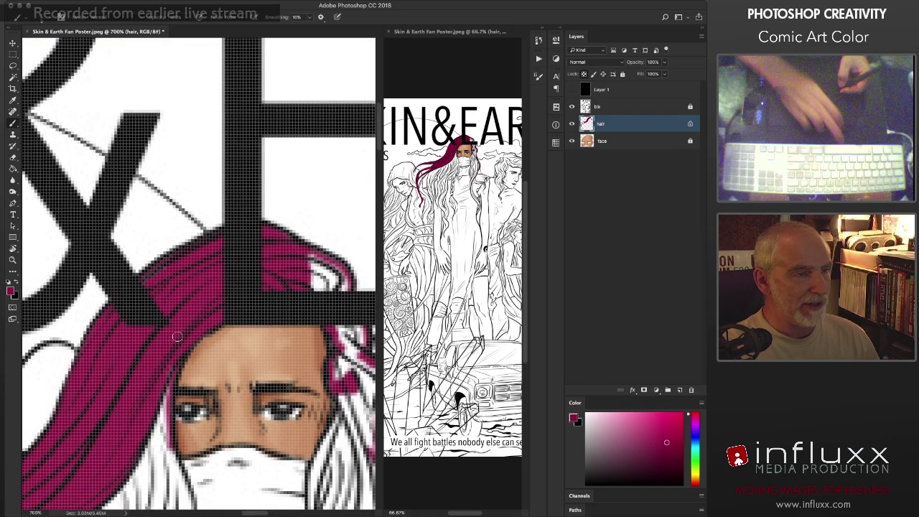
pyautogui.rightClick(199, 245)
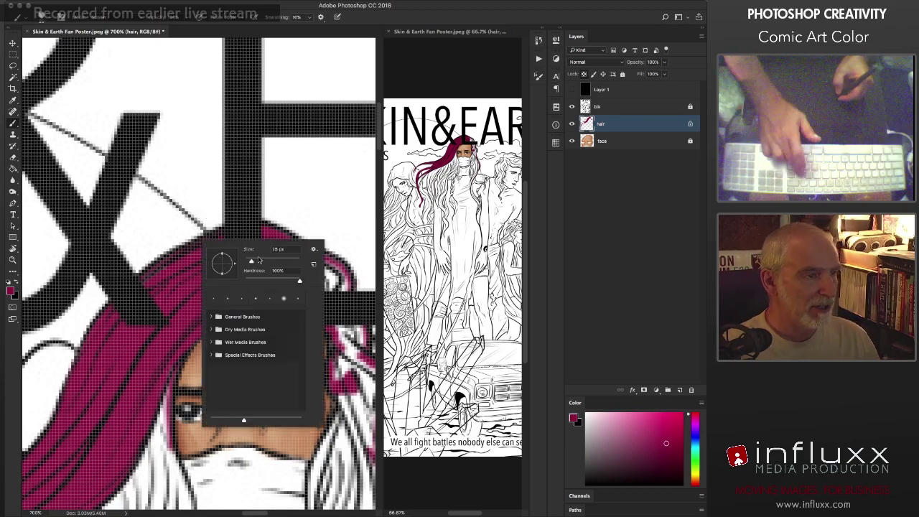
pyautogui.click(273, 281)
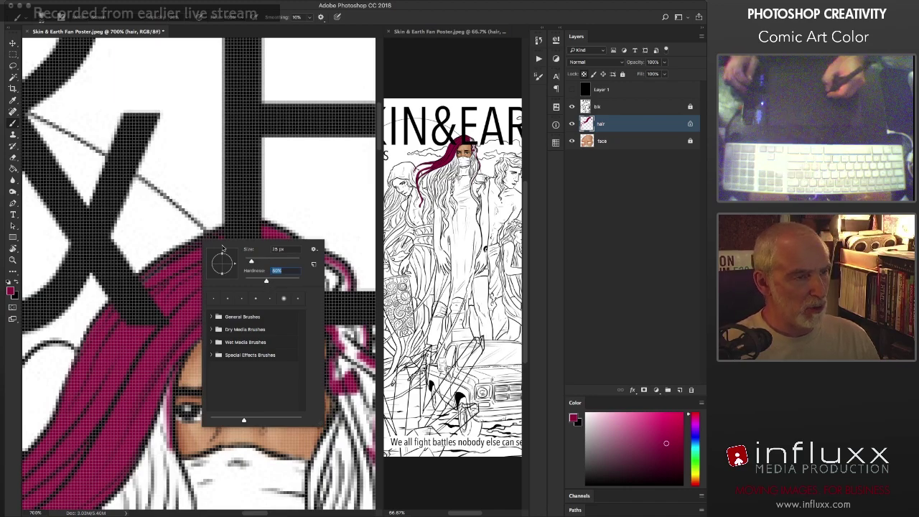
pyautogui.click(192, 186)
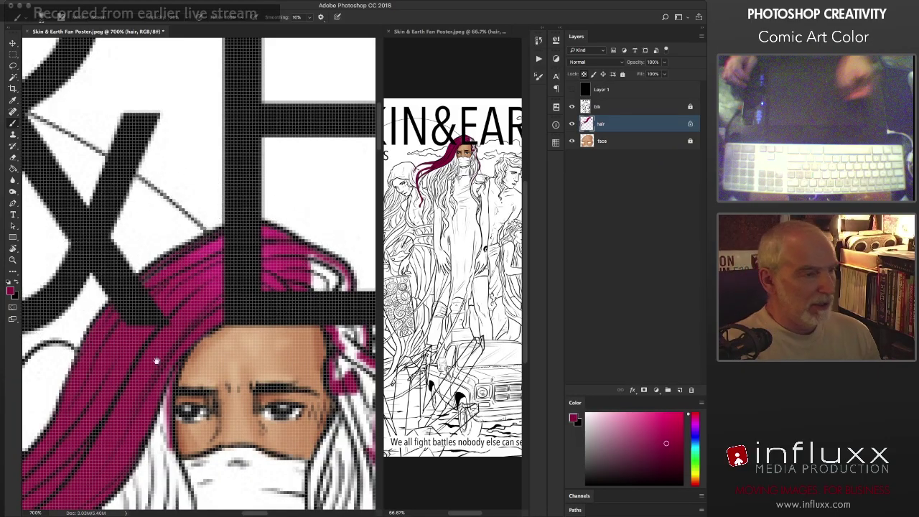
# Step: Pan down the long hair strand to its curled tip to check the magenta colour
pyautogui.scroll(-10, 105, 296)
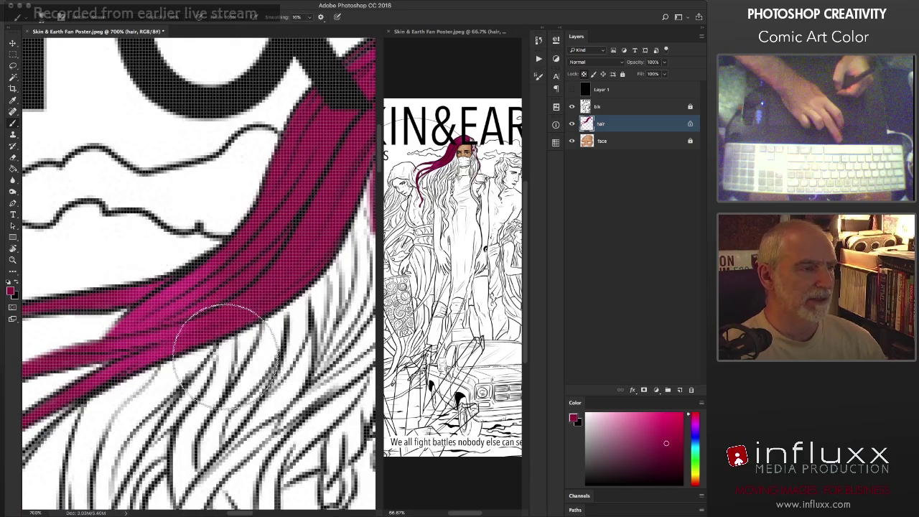
pyautogui.moveTo(241, 362); pyautogui.dragTo(284, 338)
pyautogui.moveTo(163, 386); pyautogui.dragTo(278, 321)
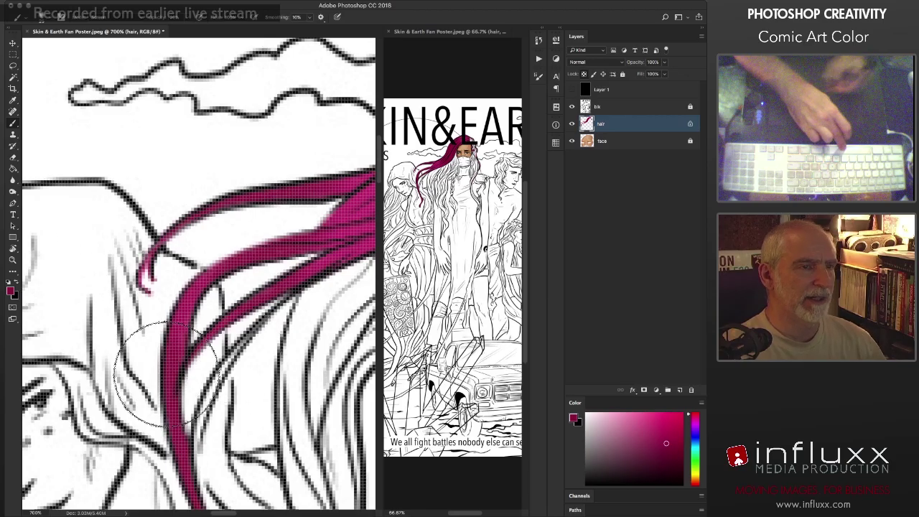
pyautogui.scroll(-5, 172, 288)
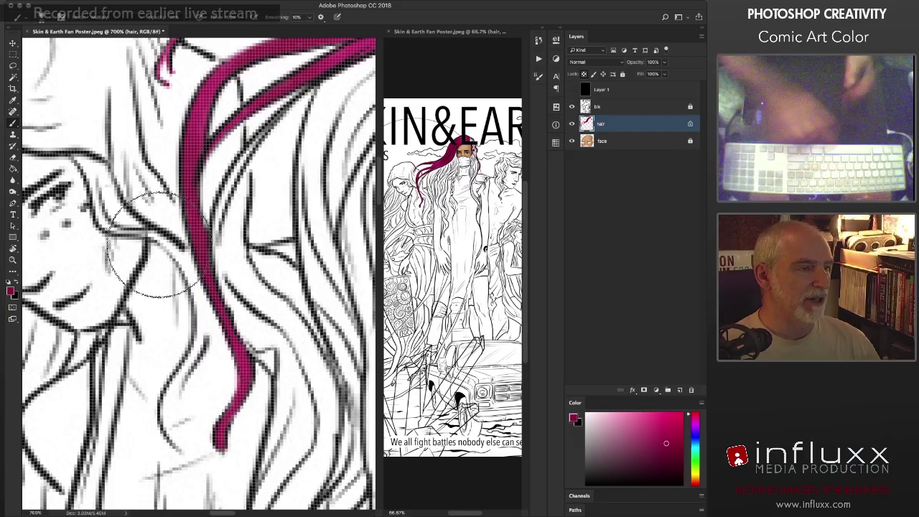
pyautogui.scroll(10, 245, 273)
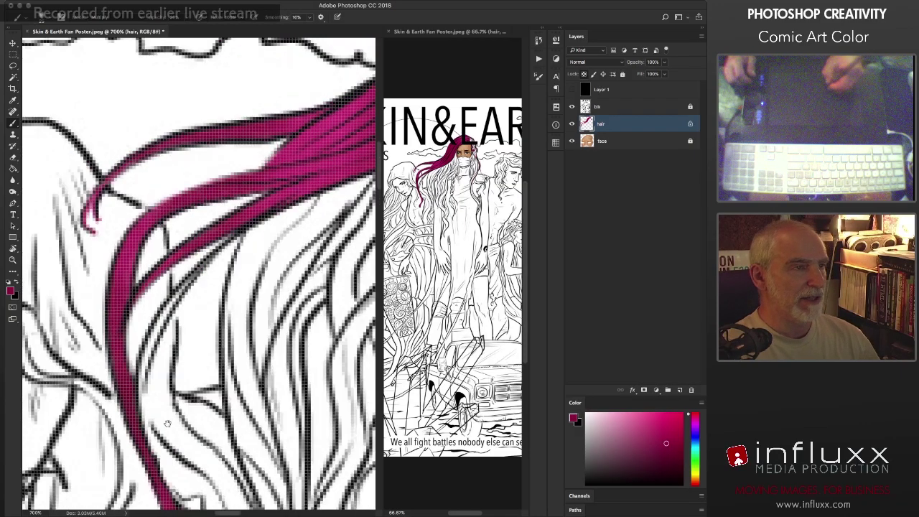
pyautogui.scroll(4, 226, 336)
pyautogui.hscroll(2, 226, 337)
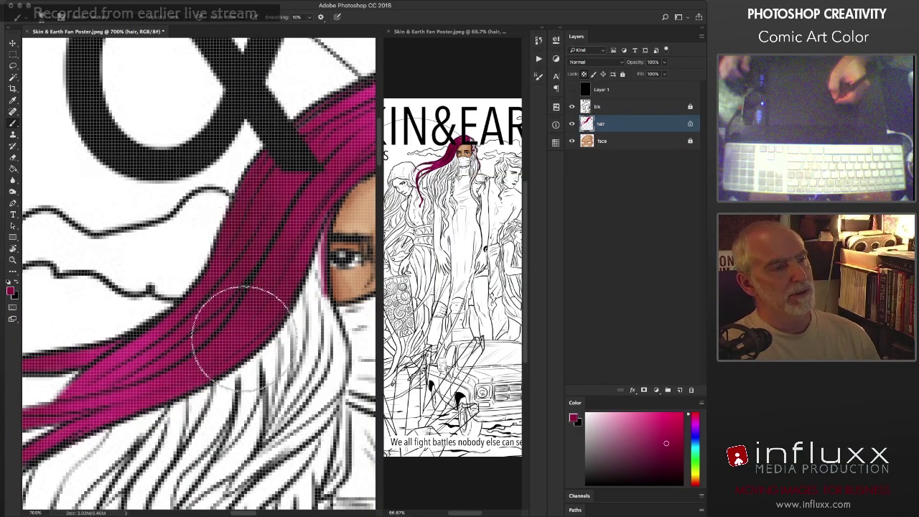
pyautogui.scroll(3, 186, 379)
pyautogui.hscroll(3, 186, 379)
pyautogui.scroll(2, 186, 379)
pyautogui.hscroll(3, 186, 379)
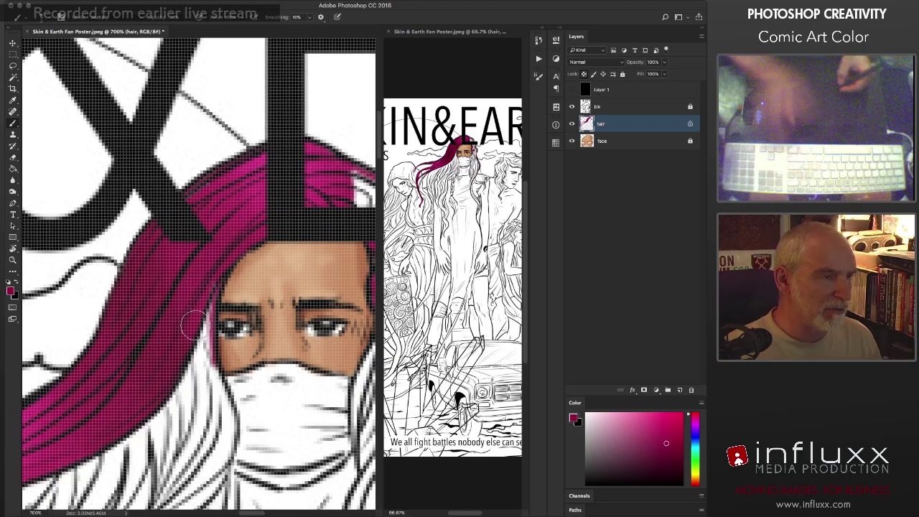
pyautogui.scroll(-5, 176, 368)
pyautogui.hscroll(-5, 176, 367)
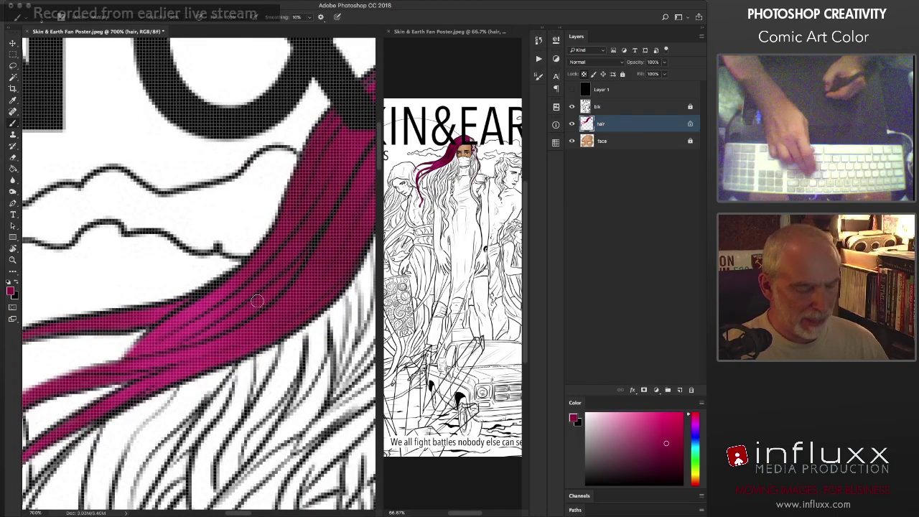
# Step: Alt-click a darker magenta from the hair strokes, then scroll around the hair to inspect it
pyautogui.keyDown('alt'); pyautogui.click(311, 228); pyautogui.keyUp('alt')
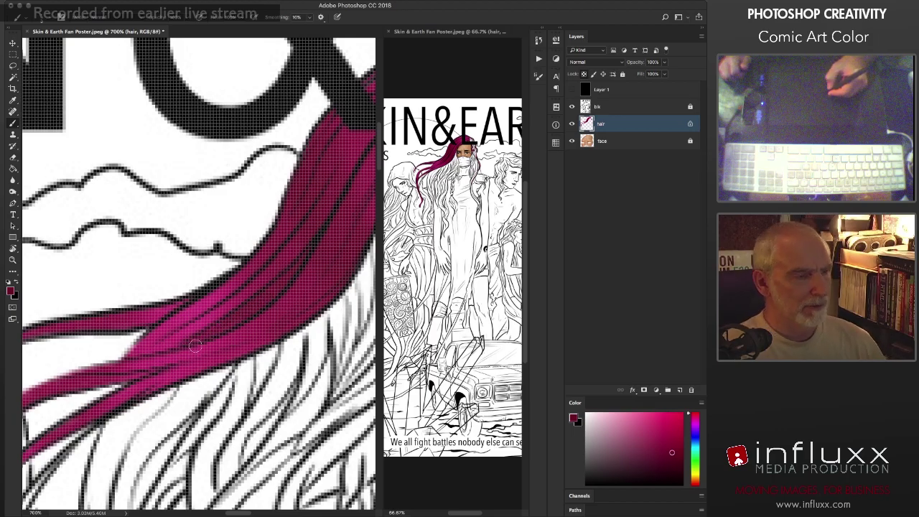
pyautogui.scroll(-5, 195, 346)
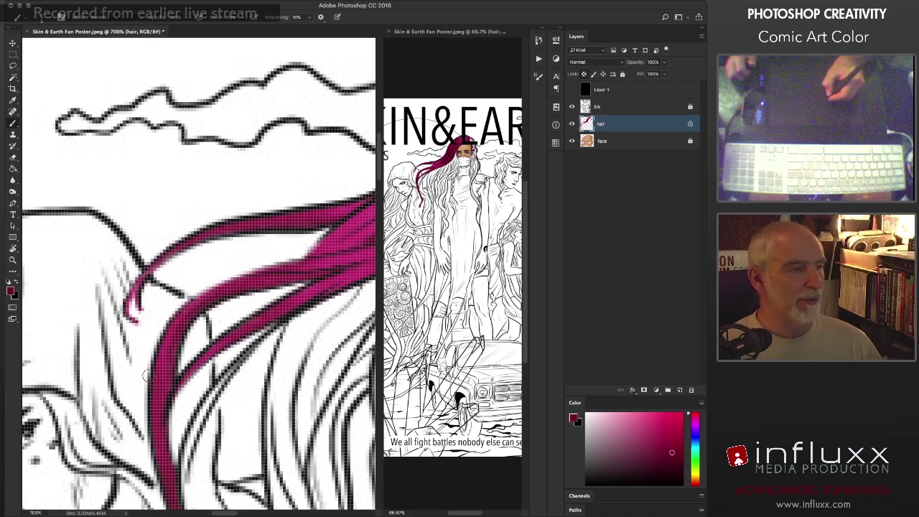
pyautogui.scroll(-5, 147, 375)
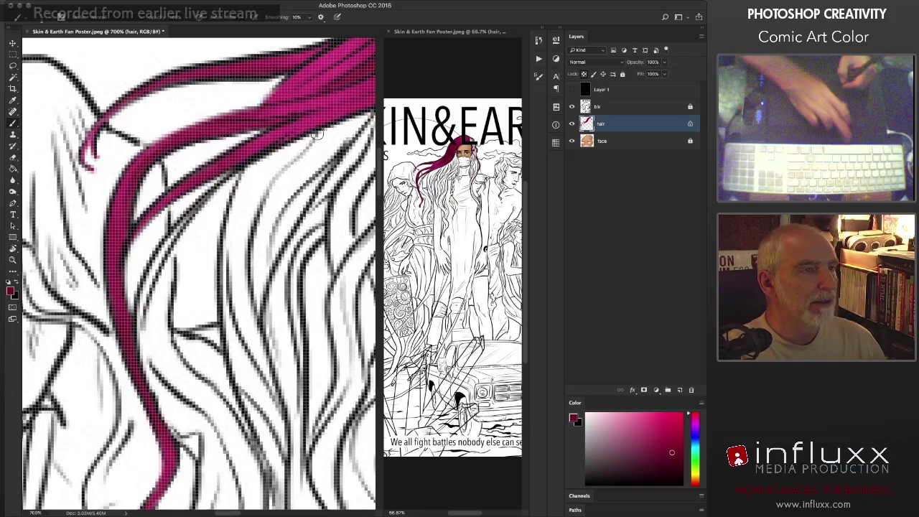
pyautogui.hscroll(5, 318, 134)
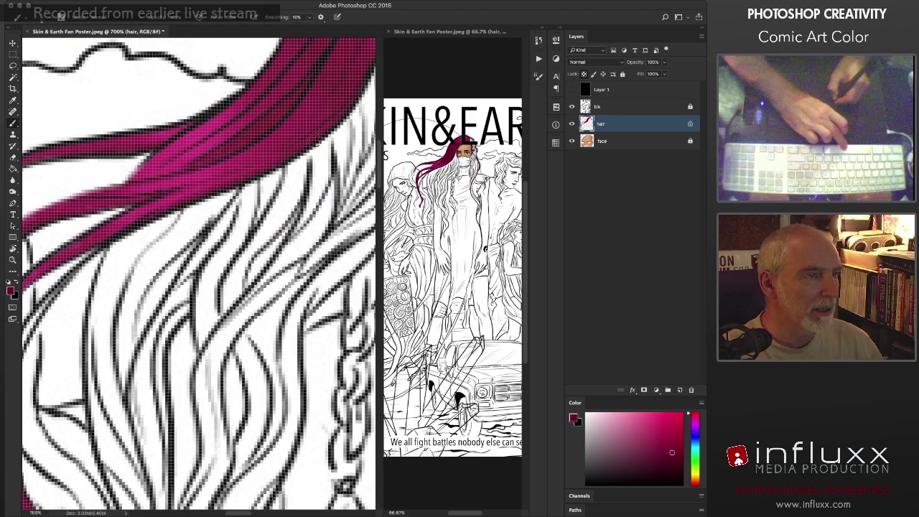
pyautogui.scroll(5, 282, 192)
pyautogui.hscroll(5, 281, 193)
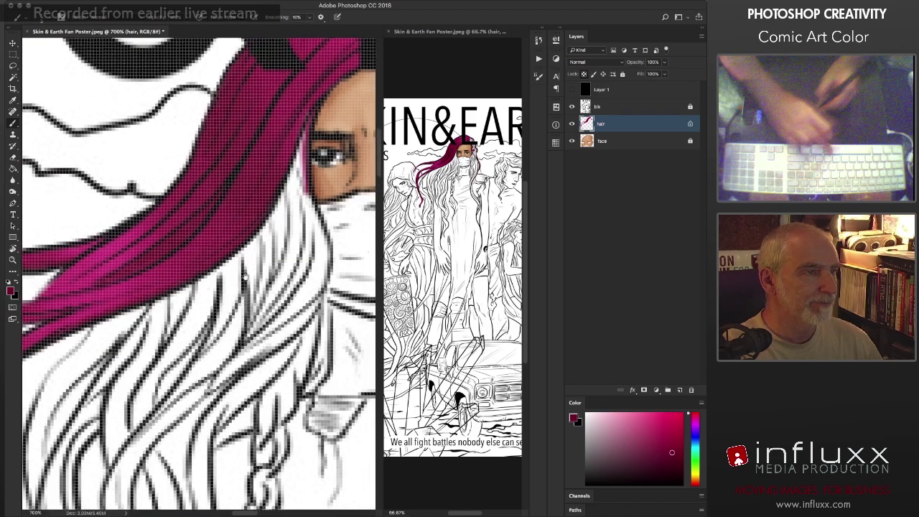
pyautogui.scroll(3, 270, 234)
pyautogui.hscroll(1, 270, 234)
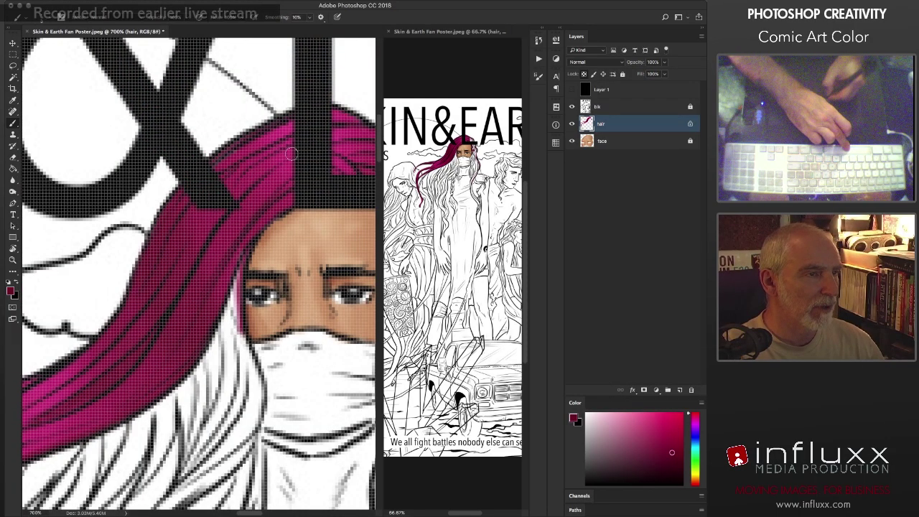
# Step: Shrink the brush, resample the bright magenta, and paint a thin strand along the hair's lower edge
pyautogui.press('[')
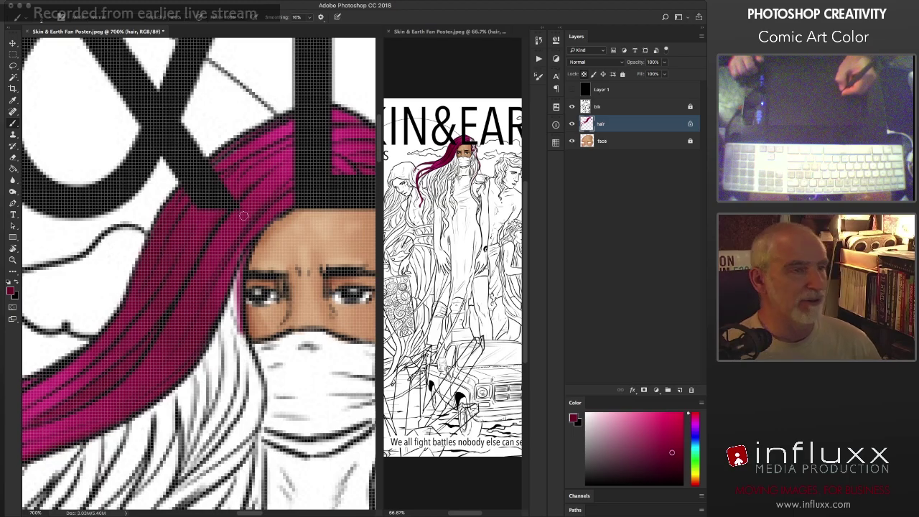
pyautogui.hscroll(5, 262, 185)
pyautogui.scroll(2, 263, 185)
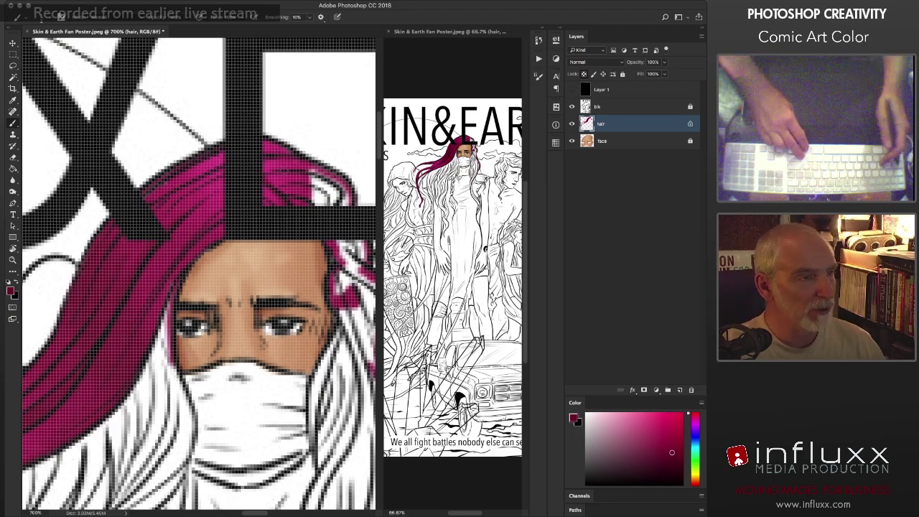
pyautogui.keyDown('alt'); pyautogui.click(273, 165); pyautogui.keyUp('alt')
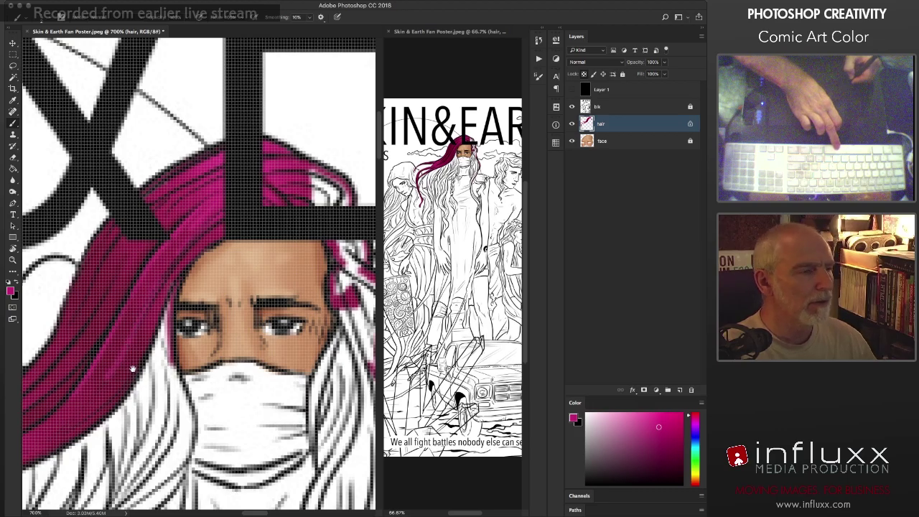
pyautogui.moveTo(147, 359); pyautogui.dragTo(296, 287)
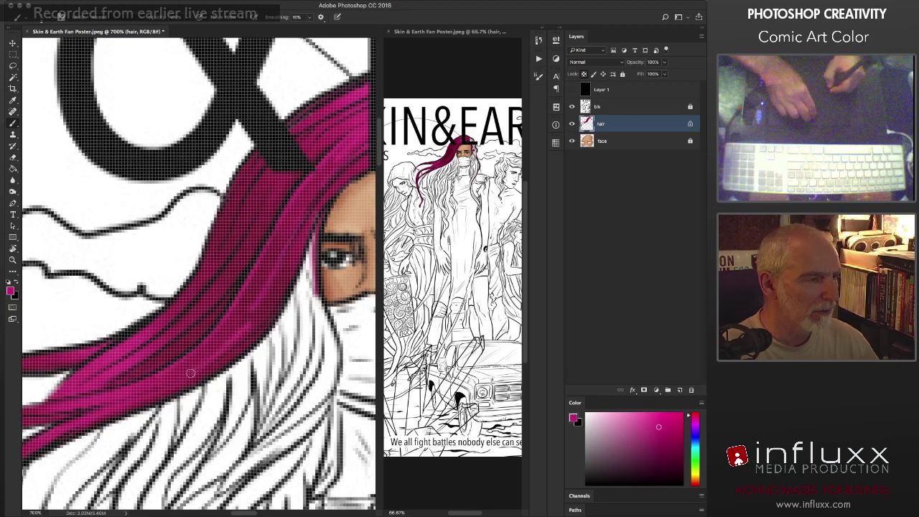
pyautogui.moveTo(190, 373); pyautogui.dragTo(248, 327)
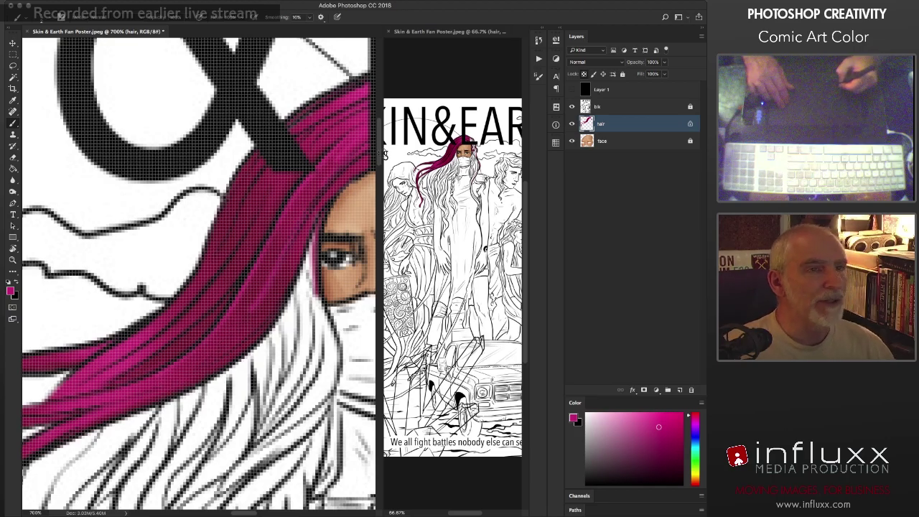
# Step: In Brush Settings > Shape Dynamics, set Size Jitter control to Fade with 50 steps
pyautogui.click(538, 76)
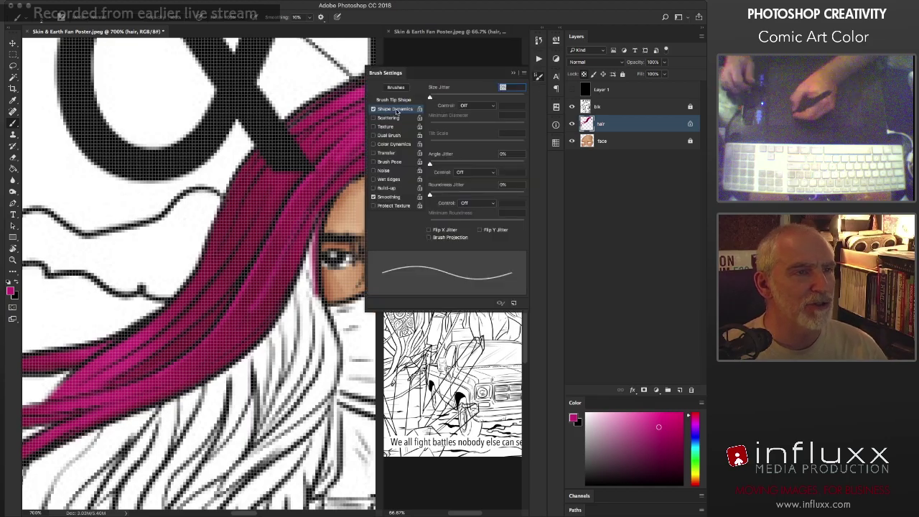
pyautogui.click(467, 106)
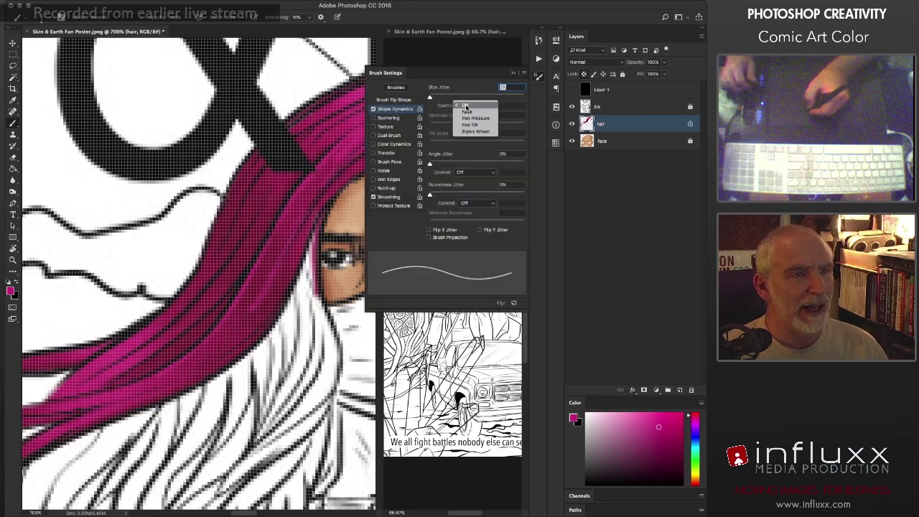
pyautogui.click(467, 112)
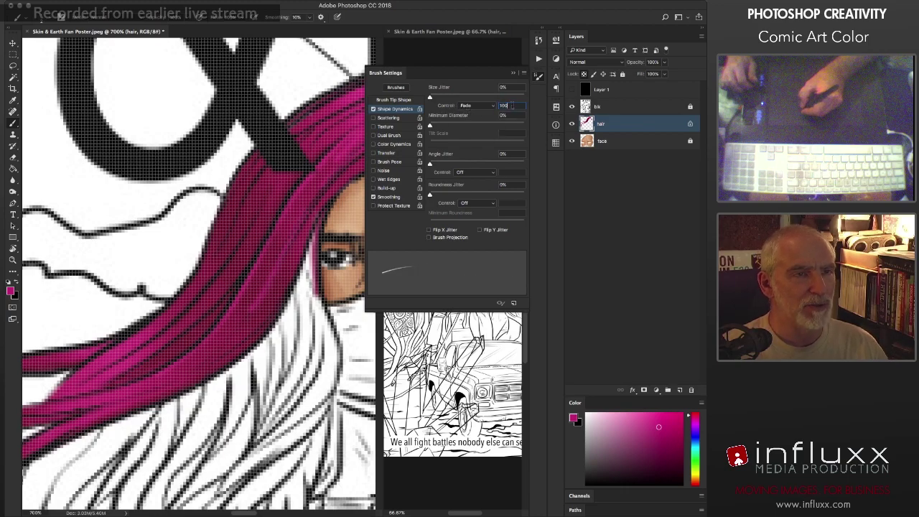
pyautogui.write('50')
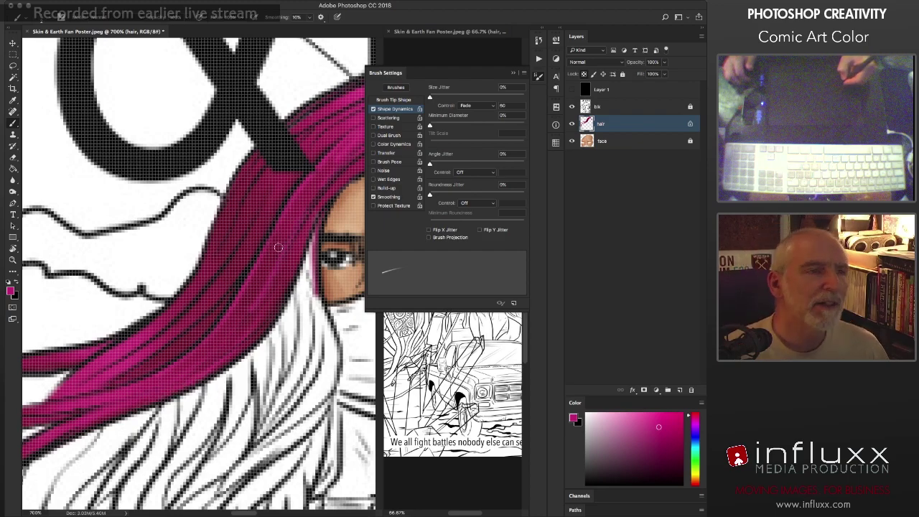
# Step: Close Brush Settings, sample a darker red-pink from the hair, and pan down toward the chest
pyautogui.click(538, 77)
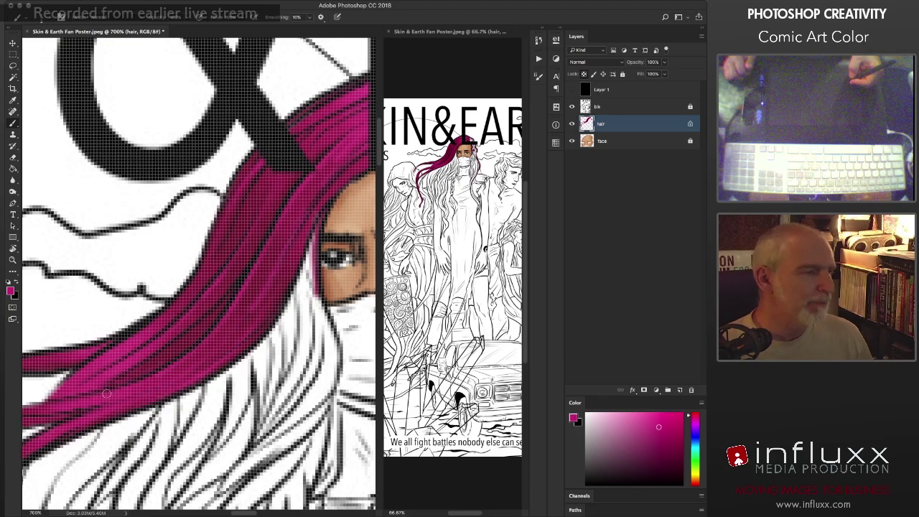
pyautogui.moveTo(132, 423); pyautogui.dragTo(217, 365)
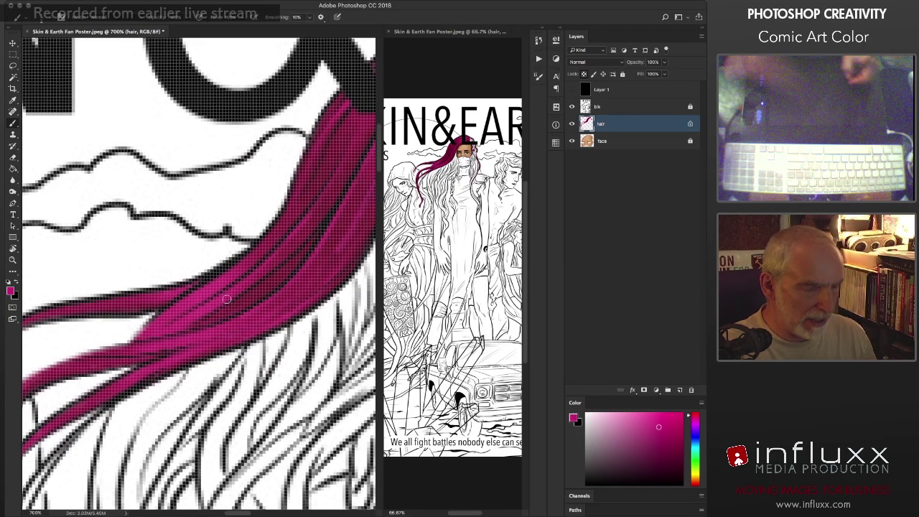
pyautogui.keyDown('alt'); pyautogui.click(251, 295); pyautogui.keyUp('alt')
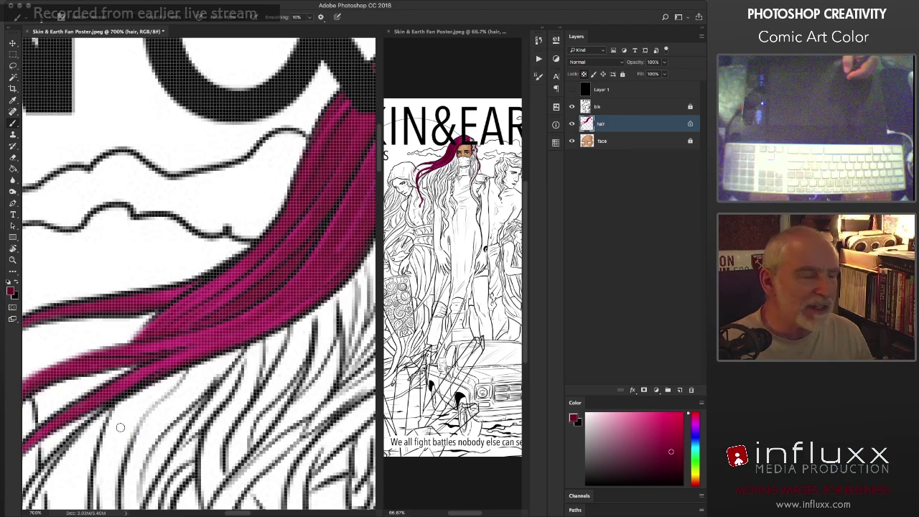
pyautogui.moveTo(289, 290); pyautogui.dragTo(165, 262)
pyautogui.moveTo(241, 319); pyautogui.dragTo(220, 330)
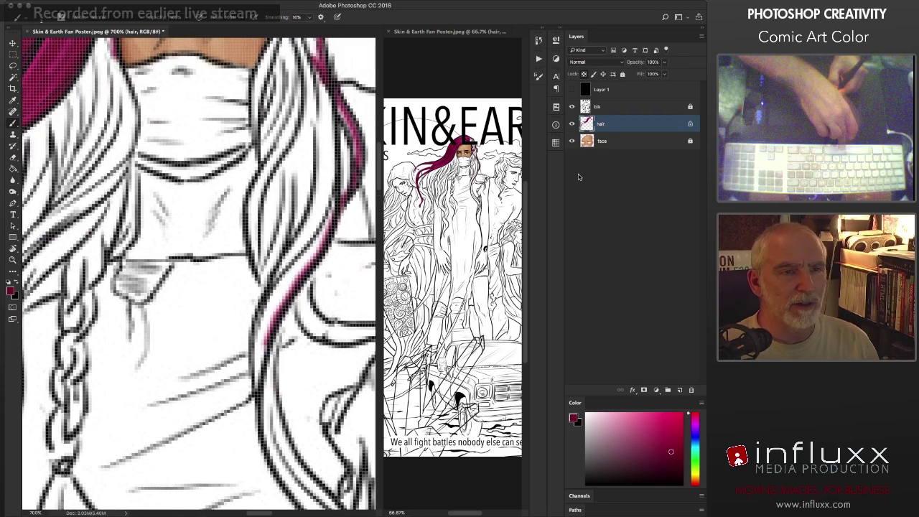
# Step: Add a new layer, select and unlock the face layer, and sample its skin tone
pyautogui.click(680, 391)
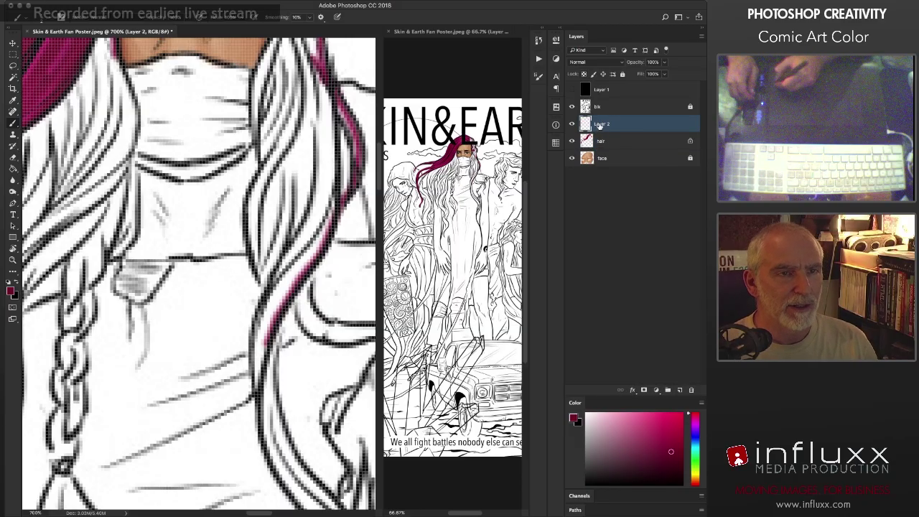
pyautogui.click(613, 162)
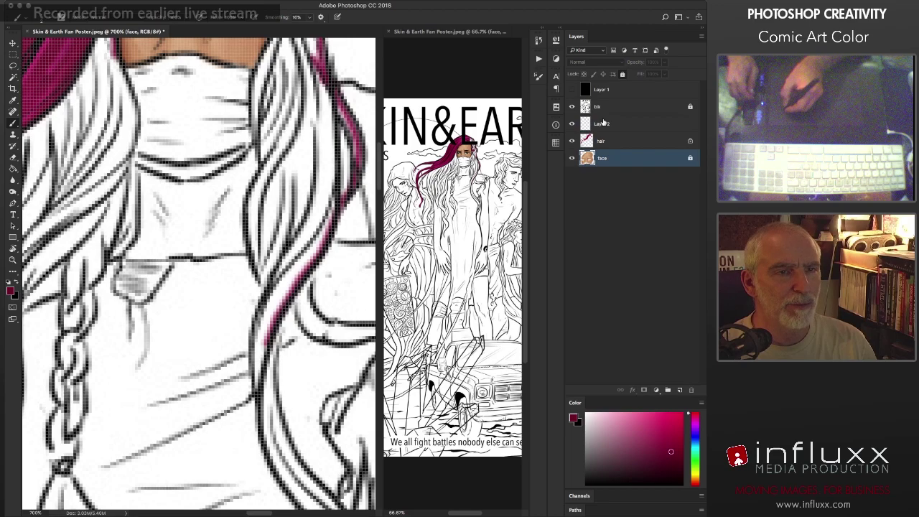
pyautogui.click(622, 74)
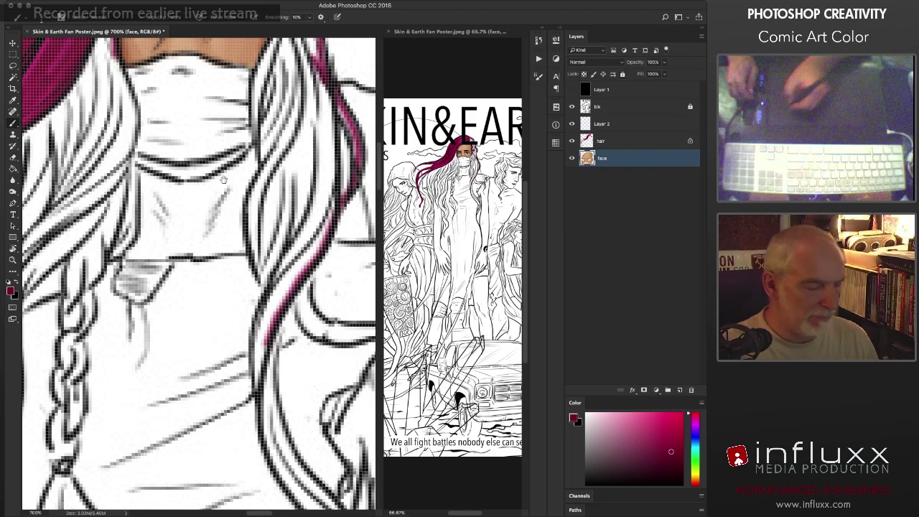
pyautogui.moveTo(223, 179); pyautogui.dragTo(232, 251)
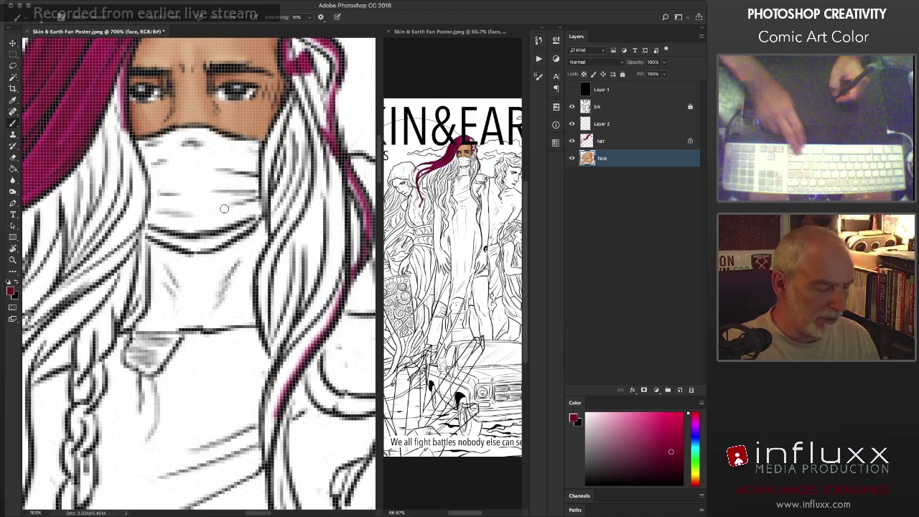
pyautogui.keyDown('alt'); pyautogui.click(193, 109); pyautogui.keyUp('alt')
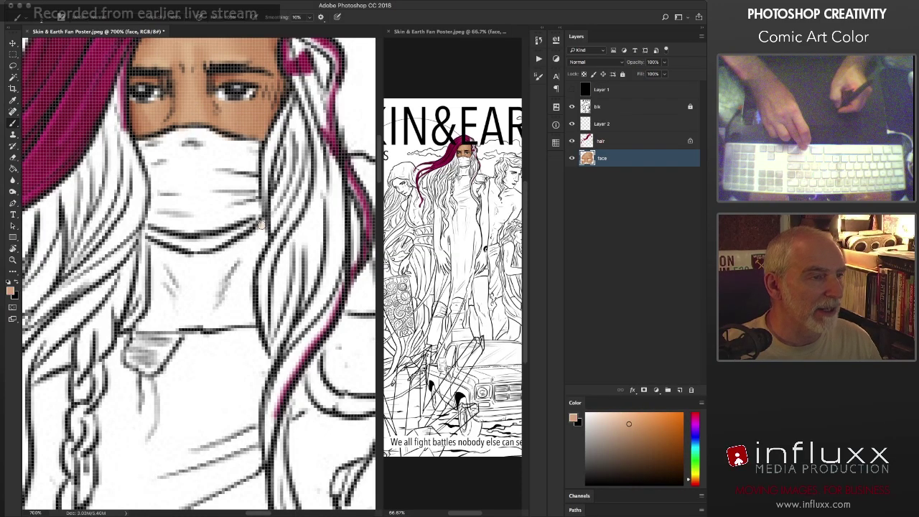
pyautogui.moveTo(263, 237); pyautogui.dragTo(264, 247)
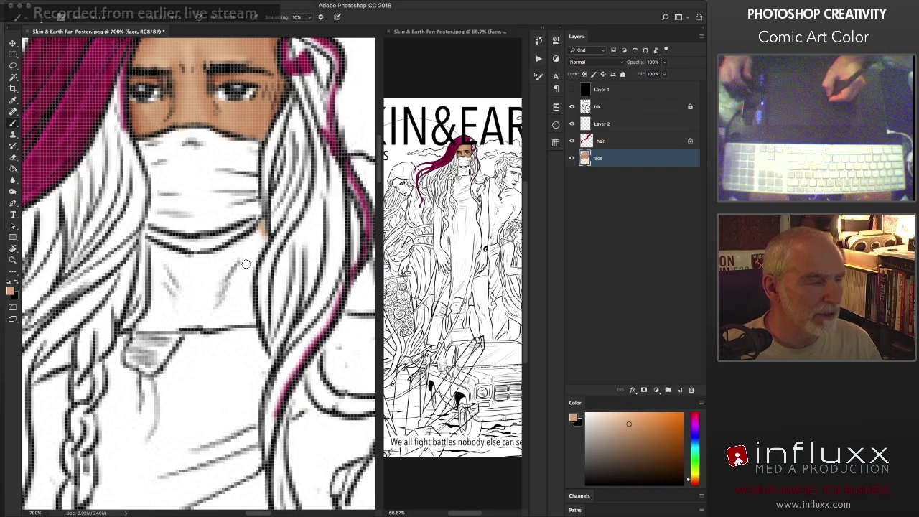
# Step: Enlarge and soften the brush, then paint skin tone over the cheek, chin and under the mask
pyautogui.rightClick(242, 264)
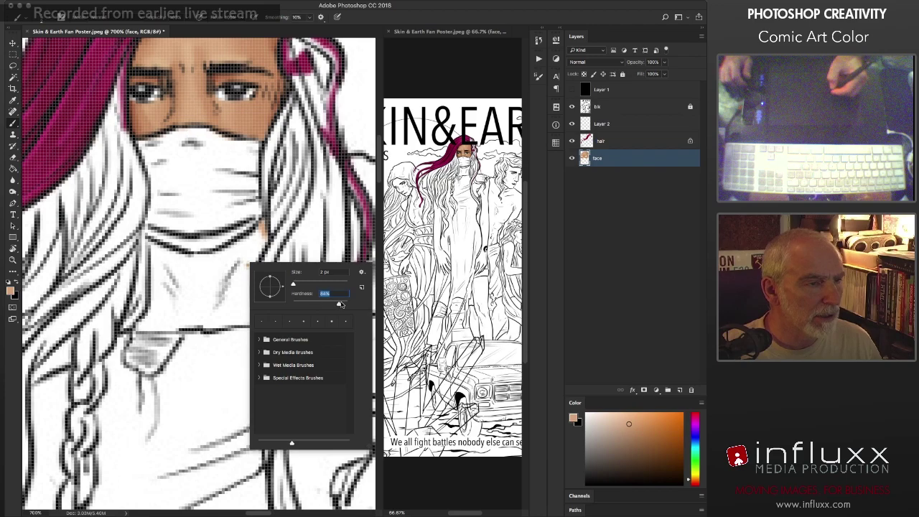
pyautogui.moveTo(293, 285); pyautogui.dragTo(301, 285)
pyautogui.write('00')
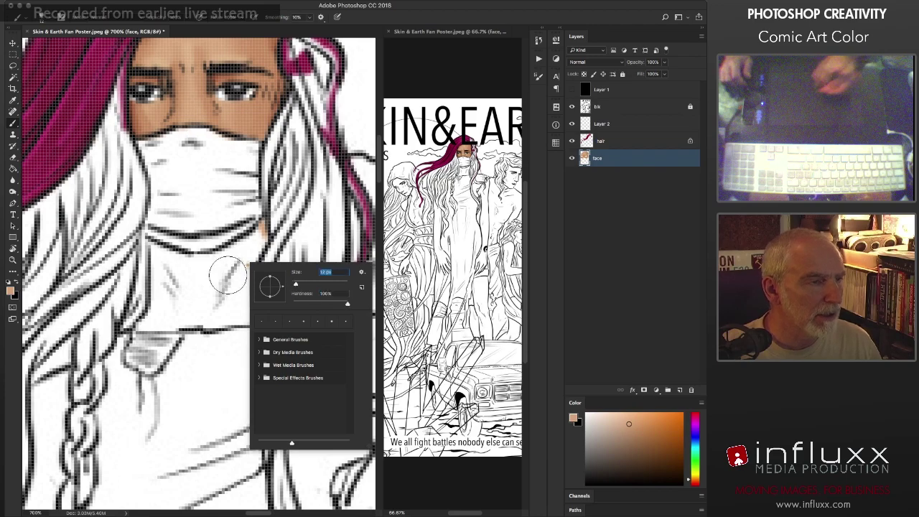
pyautogui.press('Return')
pyautogui.moveTo(214, 276)
pyautogui.mouseDown()
pyautogui.moveTo(217, 288)
pyautogui.moveTo(222, 279)
pyautogui.mouseUp()
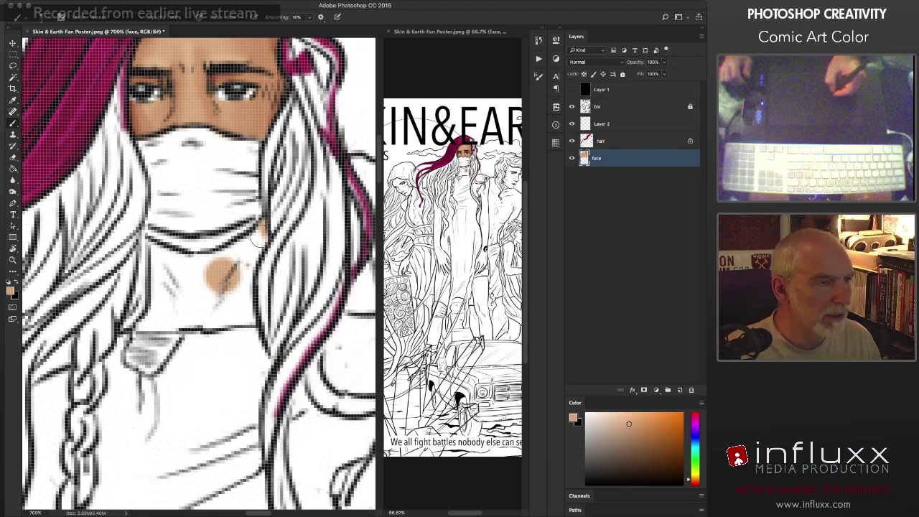
pyautogui.moveTo(260, 235); pyautogui.dragTo(245, 310)
pyautogui.moveTo(246, 271); pyautogui.dragTo(246, 300)
pyautogui.moveTo(258, 236); pyautogui.dragTo(237, 257)
pyautogui.moveTo(157, 248)
pyautogui.mouseDown()
pyautogui.moveTo(208, 257)
pyautogui.moveTo(244, 250)
pyautogui.mouseUp()
pyautogui.moveTo(151, 237)
pyautogui.mouseDown()
pyautogui.moveTo(159, 299)
pyautogui.moveTo(146, 336)
pyautogui.moveTo(153, 314)
pyautogui.moveTo(141, 327)
pyautogui.moveTo(250, 321)
pyautogui.moveTo(189, 323)
pyautogui.mouseUp()
pyautogui.moveTo(225, 267)
pyautogui.mouseDown()
pyautogui.moveTo(239, 286)
pyautogui.moveTo(231, 305)
pyautogui.moveTo(168, 316)
pyautogui.moveTo(211, 308)
pyautogui.mouseUp()
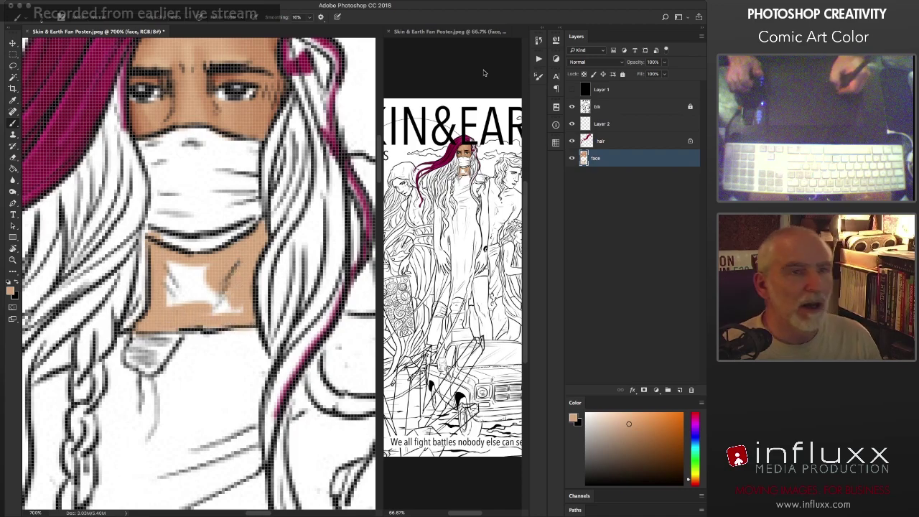
# Step: Set Size Jitter control to Off and fill the remaining white neck patch with skin tone
pyautogui.click(539, 77)
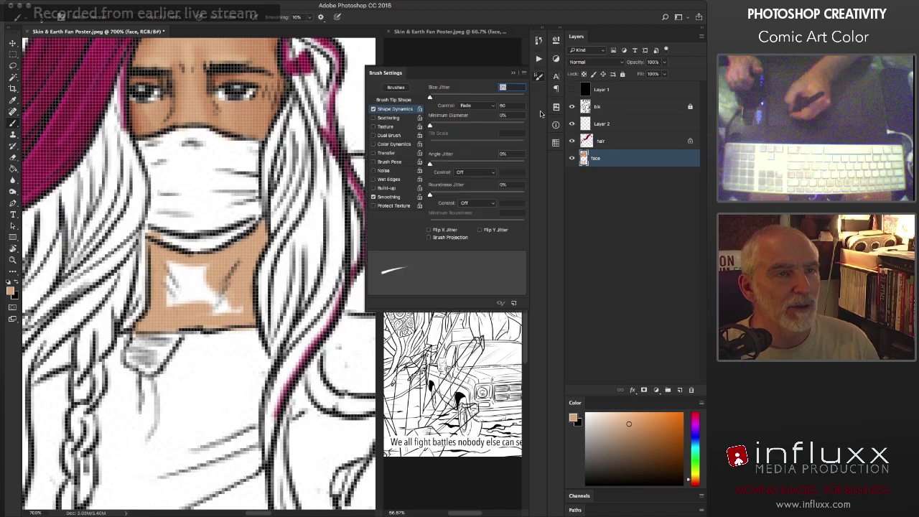
pyautogui.click(466, 107)
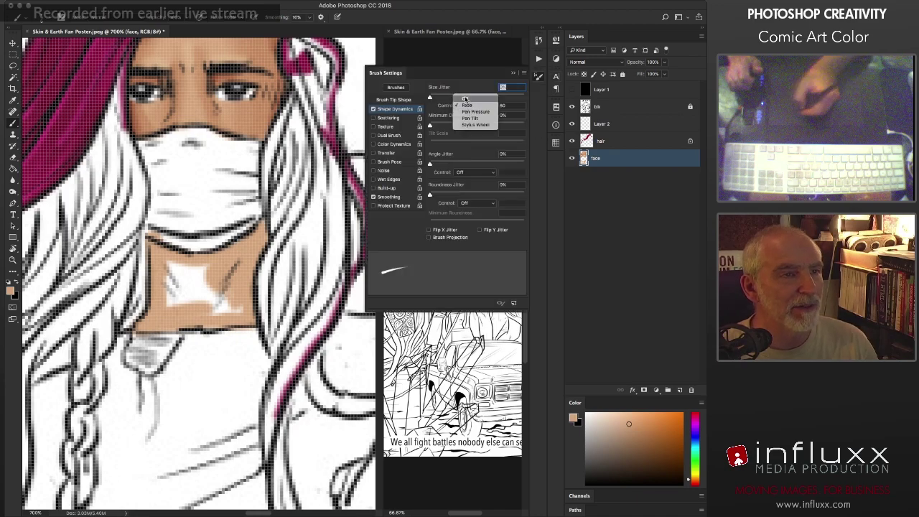
pyautogui.click(474, 97)
pyautogui.click(539, 76)
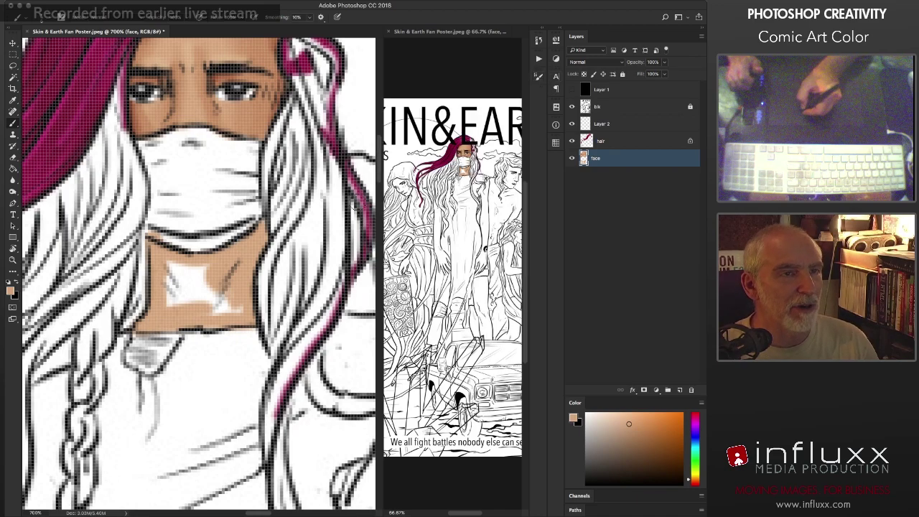
pyautogui.moveTo(204, 268)
pyautogui.mouseDown()
pyautogui.moveTo(171, 285)
pyautogui.moveTo(208, 278)
pyautogui.moveTo(228, 304)
pyautogui.moveTo(204, 301)
pyautogui.mouseUp()
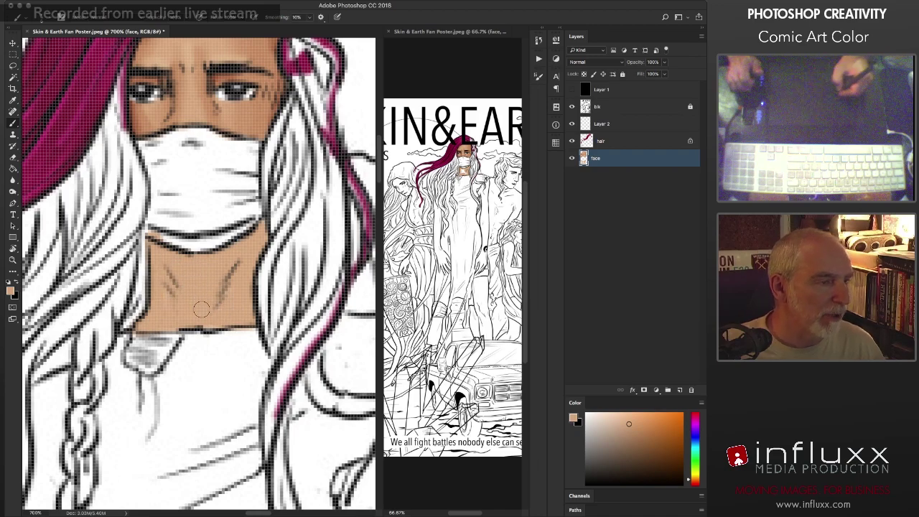
pyautogui.press('e')
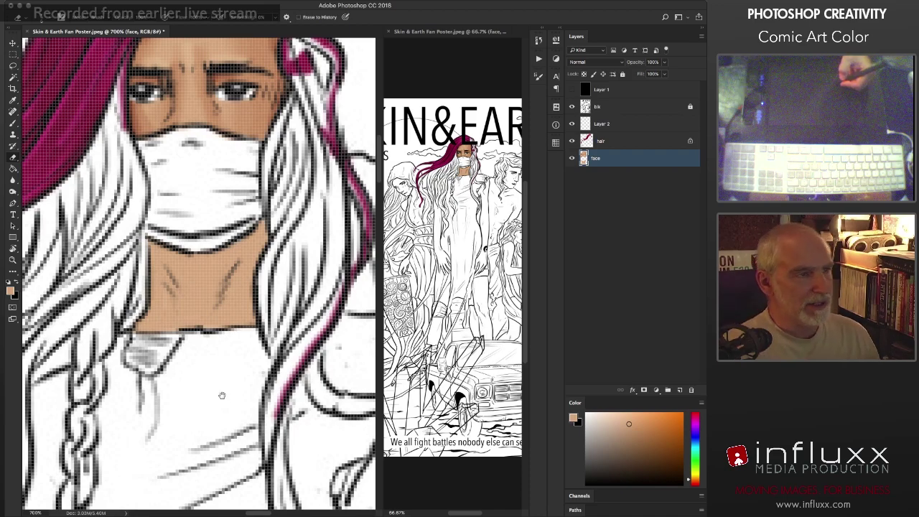
pyautogui.scroll(-5, 194, 346)
pyautogui.scroll(-2, 181, 291)
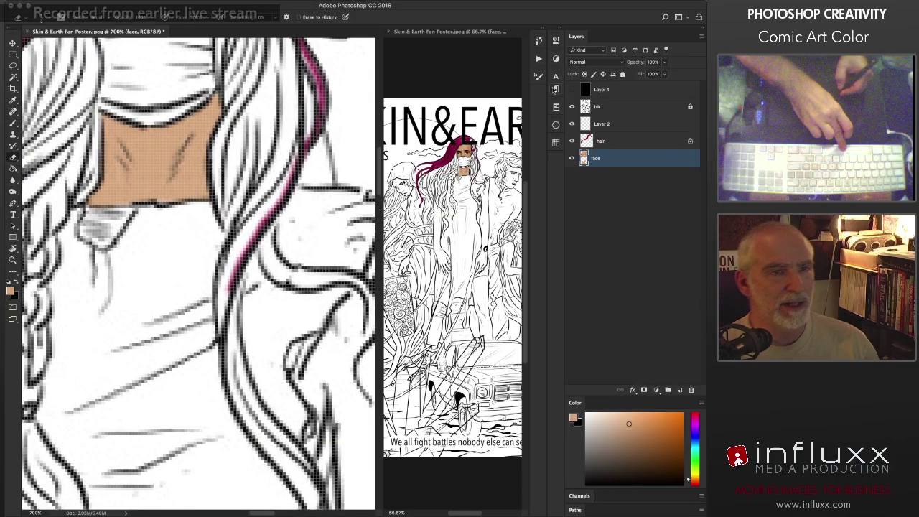
# Step: Show Layer 1, fill it with crimson, and send it to the bottom of the layer stack
pyautogui.click(572, 89)
pyautogui.click(604, 89)
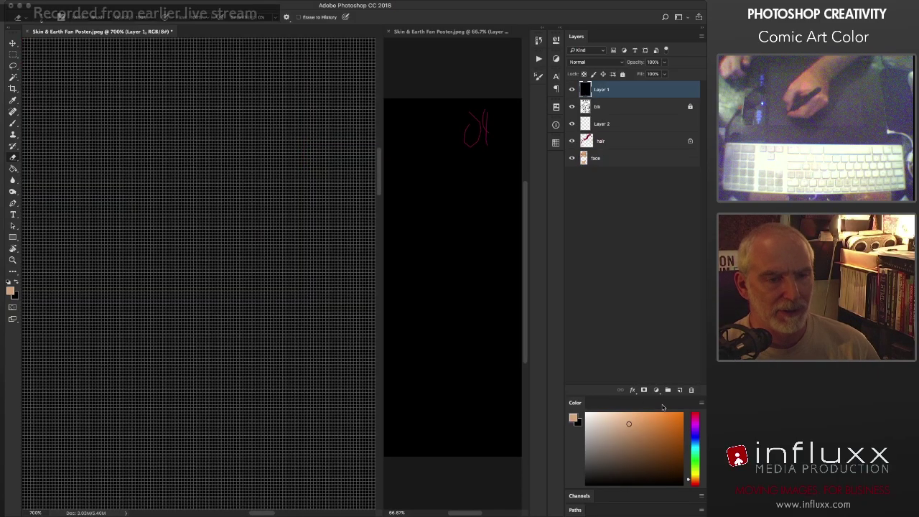
pyautogui.click(696, 417)
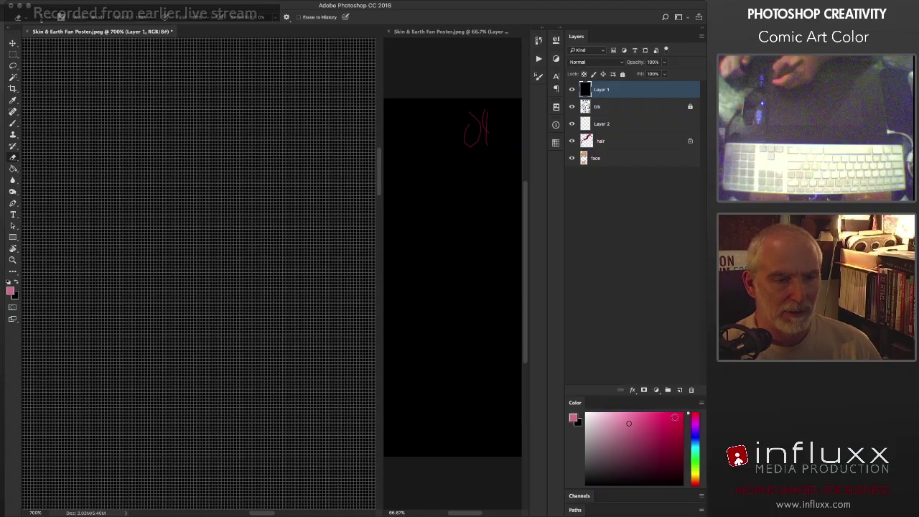
pyautogui.click(682, 416)
pyautogui.hotkey('alt', 'BackSpace')
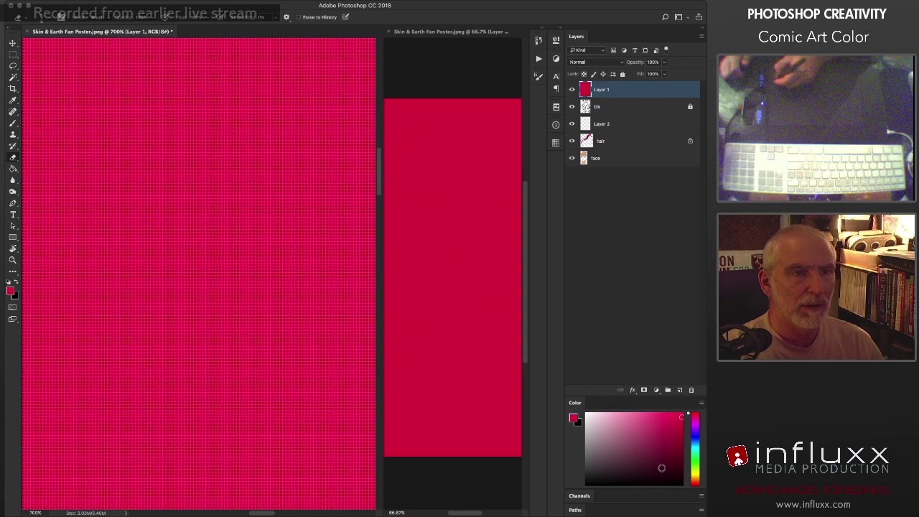
pyautogui.press('super+shift+bracketleft')
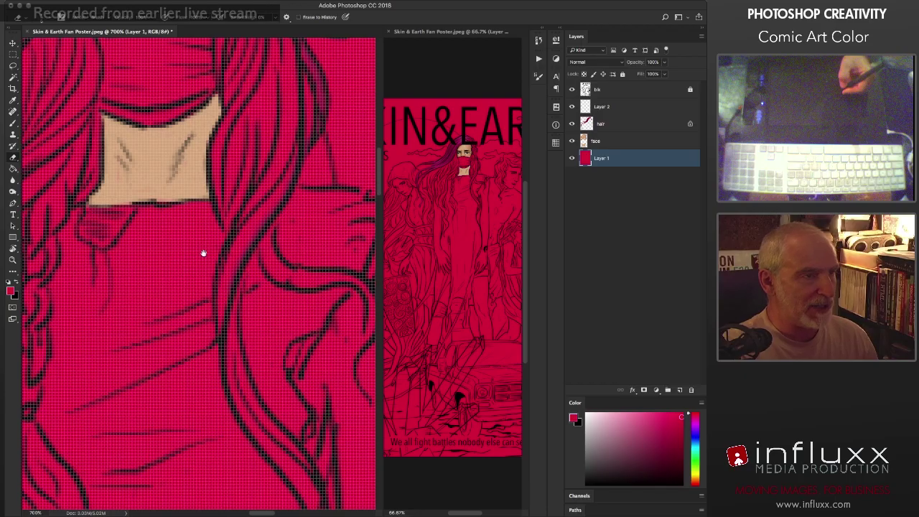
pyautogui.moveTo(204, 253); pyautogui.dragTo(156, 291)
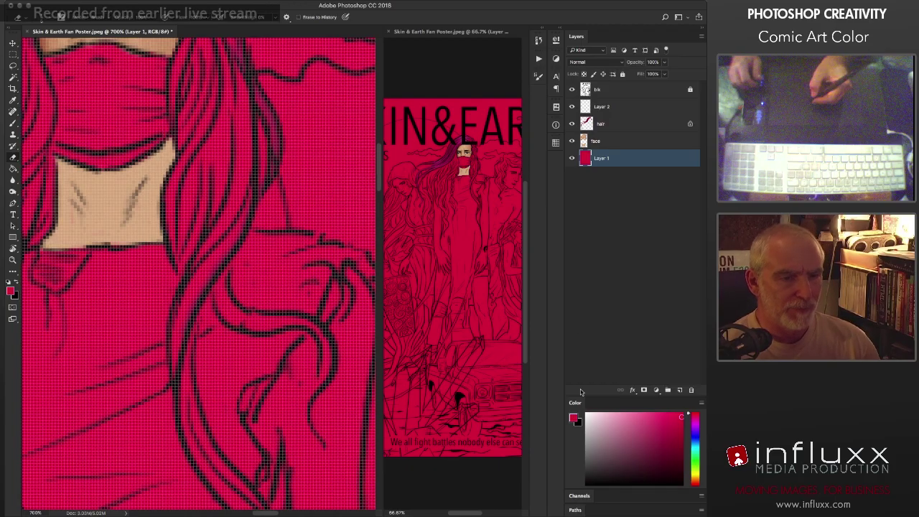
pyautogui.click(695, 446)
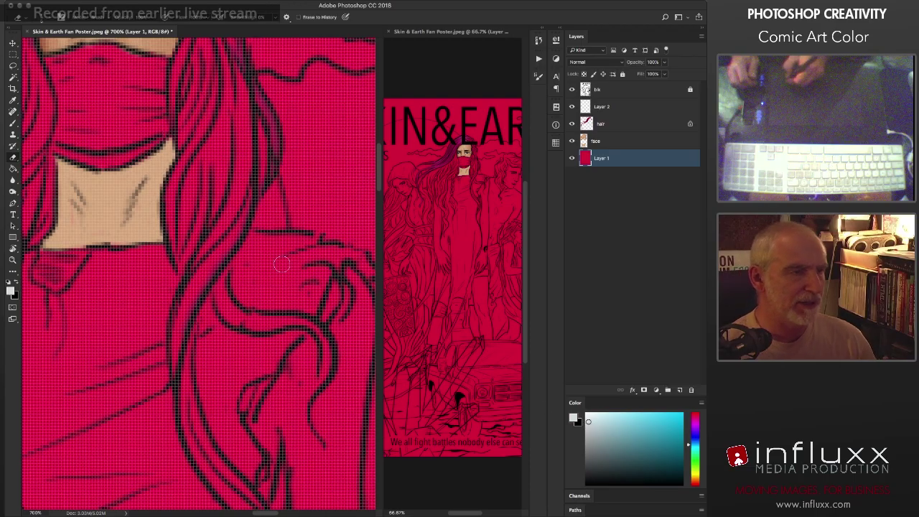
# Step: Paint a short white highlight stroke along the figure's dark contour
pyautogui.moveTo(251, 236)
pyautogui.mouseDown()
pyautogui.moveTo(274, 236)
pyautogui.moveTo(271, 270)
pyautogui.mouseUp()
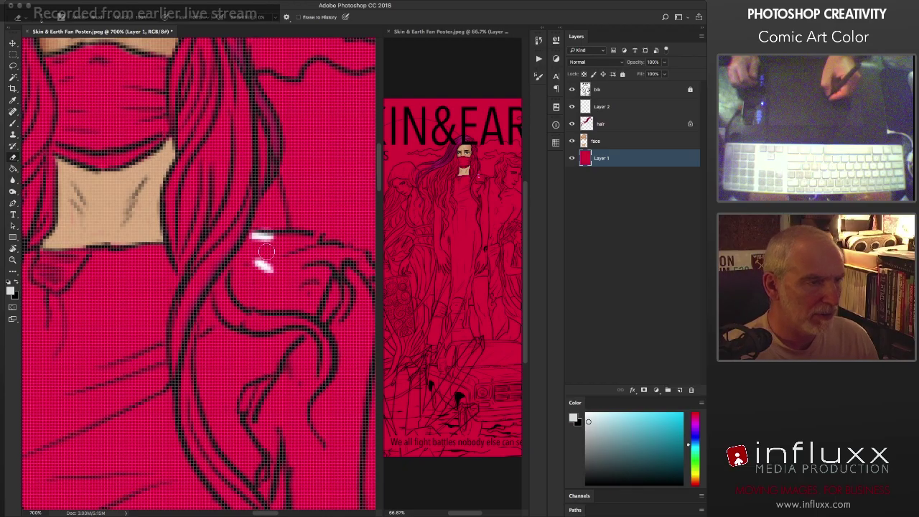
pyautogui.moveTo(247, 240)
pyautogui.mouseDown()
pyautogui.moveTo(314, 240)
pyautogui.moveTo(233, 271)
pyautogui.moveTo(241, 248)
pyautogui.moveTo(232, 250)
pyautogui.moveTo(280, 265)
pyautogui.moveTo(295, 282)
pyautogui.moveTo(264, 262)
pyautogui.moveTo(217, 302)
pyautogui.moveTo(240, 285)
pyautogui.moveTo(227, 332)
pyautogui.moveTo(191, 375)
pyautogui.mouseUp()
pyautogui.moveTo(216, 340)
pyautogui.mouseDown()
pyautogui.moveTo(171, 434)
pyautogui.moveTo(183, 365)
pyautogui.moveTo(220, 277)
pyautogui.moveTo(199, 284)
pyautogui.moveTo(219, 284)
pyautogui.moveTo(216, 317)
pyautogui.moveTo(220, 285)
pyautogui.moveTo(218, 320)
pyautogui.moveTo(212, 303)
pyautogui.moveTo(236, 349)
pyautogui.moveTo(230, 369)
pyautogui.moveTo(237, 349)
pyautogui.moveTo(207, 440)
pyautogui.moveTo(211, 457)
pyautogui.moveTo(250, 261)
pyautogui.moveTo(237, 369)
pyautogui.mouseUp()
pyautogui.scroll(5, 237, 368)
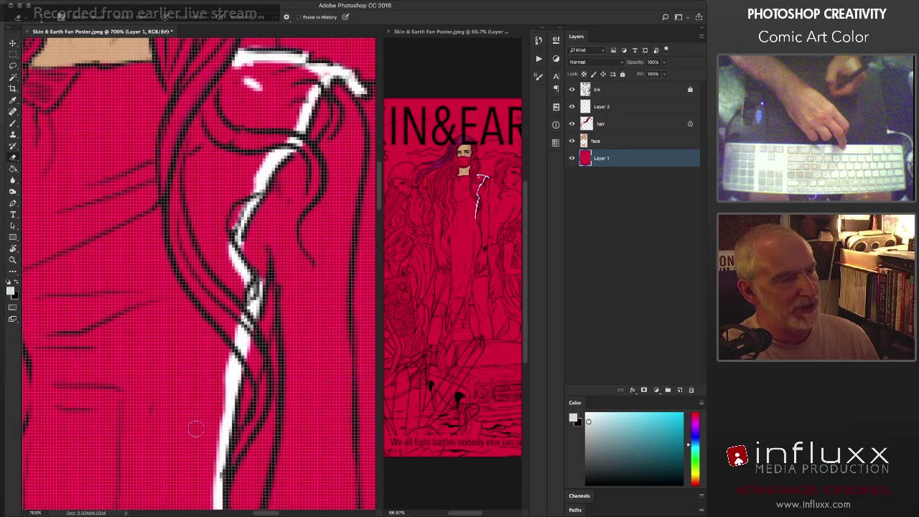
pyautogui.scroll(-8, 248, 301)
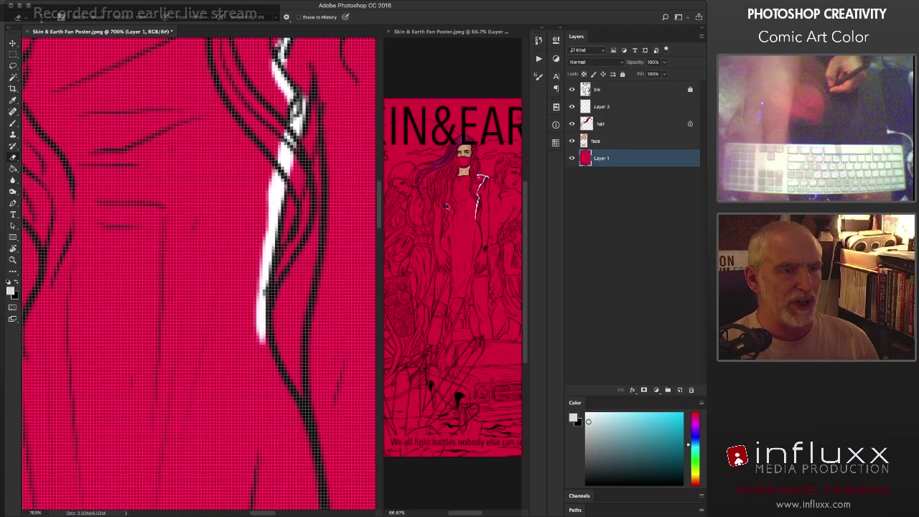
# Step: Extend the white line down the contour to a small curl, undoing a stray eraser blob
pyautogui.moveTo(260, 334); pyautogui.dragTo(312, 475)
pyautogui.moveTo(306, 436)
pyautogui.mouseDown()
pyautogui.moveTo(271, 276)
pyautogui.moveTo(286, 429)
pyautogui.moveTo(279, 416)
pyautogui.moveTo(265, 260)
pyautogui.mouseUp()
pyautogui.moveTo(272, 293); pyautogui.dragTo(224, 401)
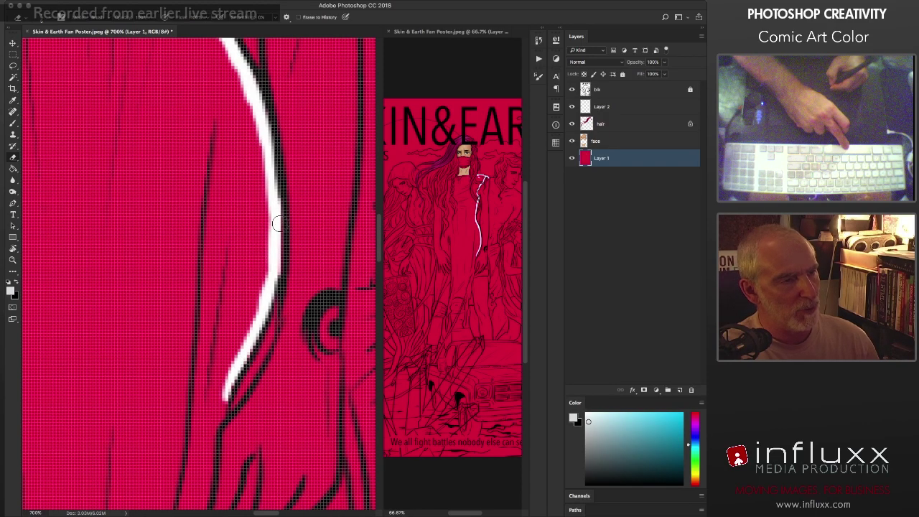
pyautogui.moveTo(227, 388)
pyautogui.mouseDown()
pyautogui.moveTo(209, 425)
pyautogui.moveTo(210, 451)
pyautogui.moveTo(242, 400)
pyautogui.moveTo(272, 271)
pyautogui.moveTo(253, 289)
pyautogui.moveTo(248, 362)
pyautogui.mouseUp()
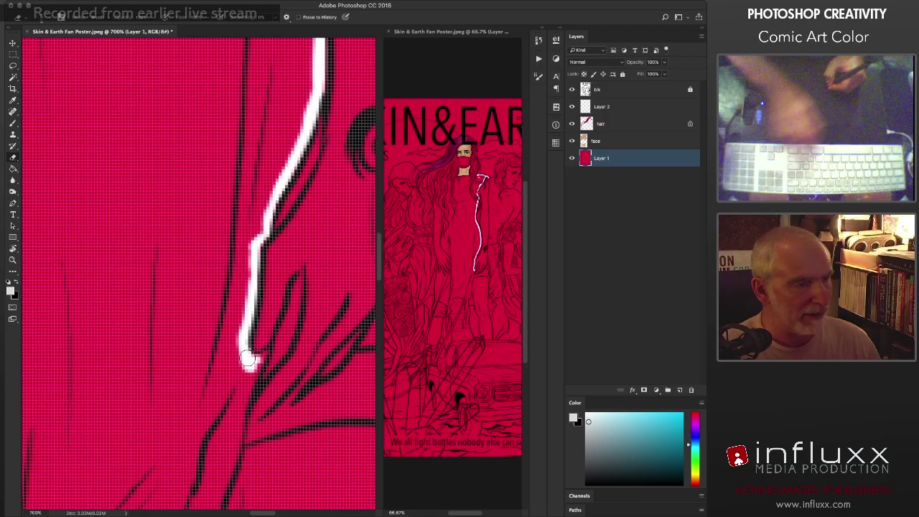
pyautogui.moveTo(248, 363)
pyautogui.mouseDown()
pyautogui.moveTo(284, 344)
pyautogui.moveTo(284, 352)
pyautogui.mouseUp()
pyautogui.hotkey('shift', 'e')
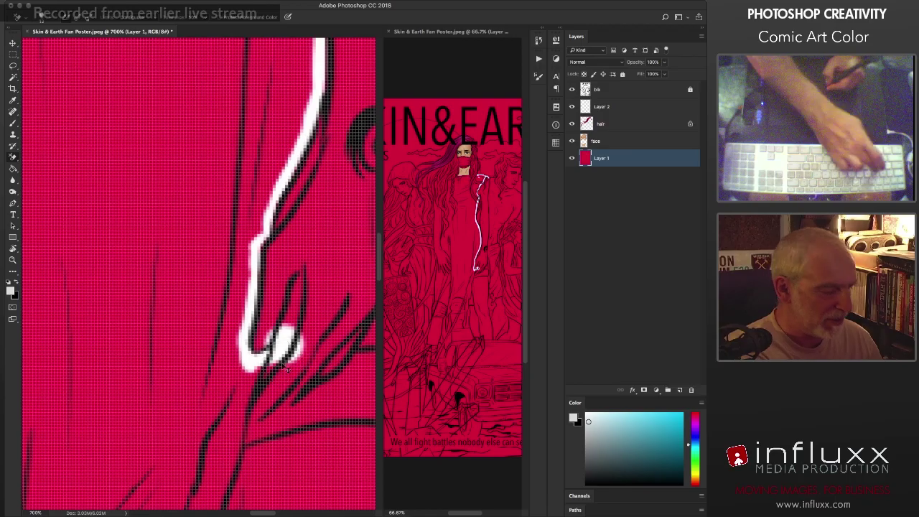
pyautogui.hotkey('ctrl', 'z')
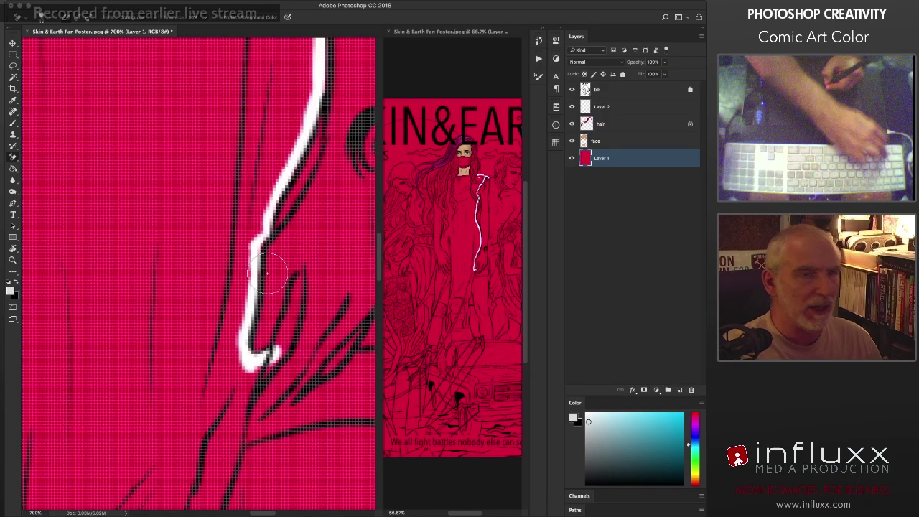
# Step: Revert Layer 2 to the first Eraser history state, removing the long white highlight line
pyautogui.click(603, 112)
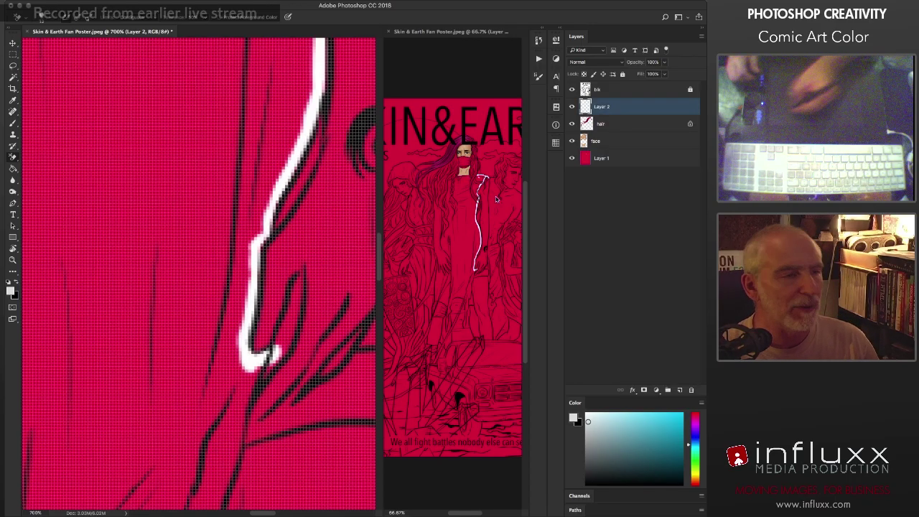
pyautogui.click(539, 41)
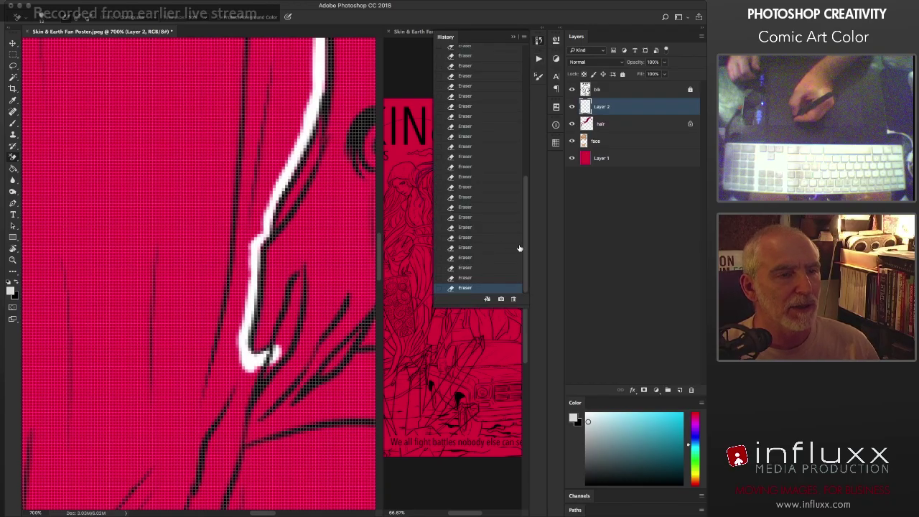
pyautogui.moveTo(525, 260); pyautogui.dragTo(542, 108)
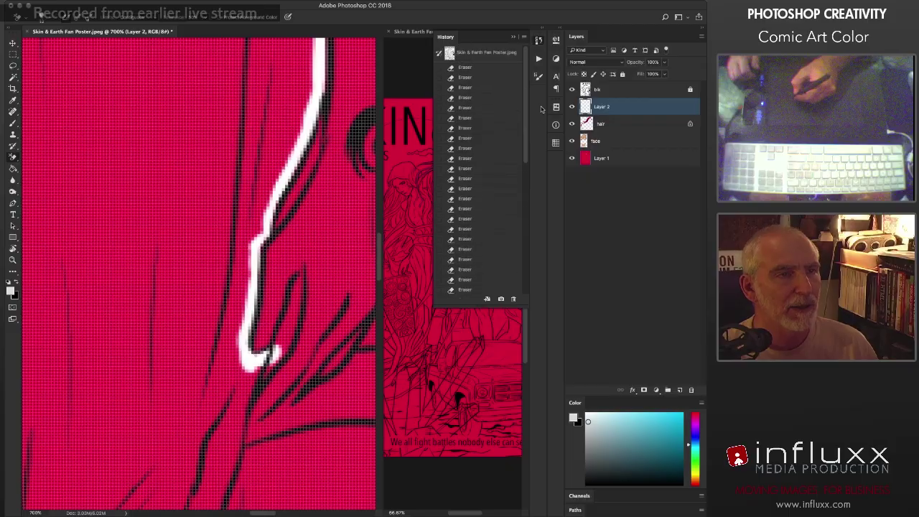
pyautogui.click(466, 69)
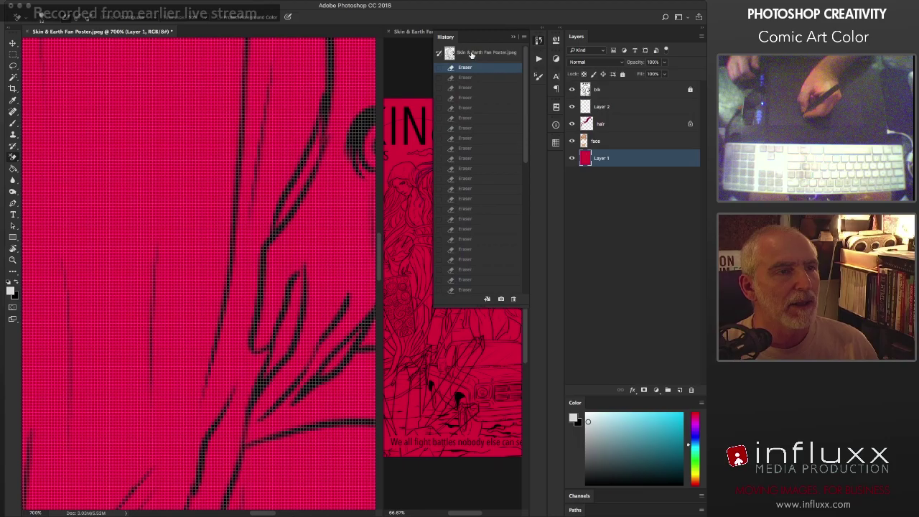
pyautogui.click(538, 39)
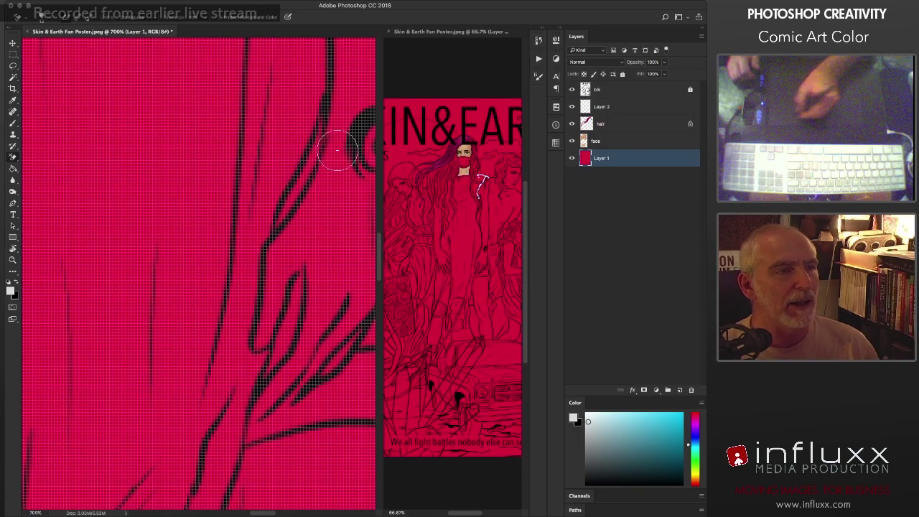
# Step: Lock Layer 1 and rename Layer 2 to 'dress', fixing a misspelled first attempt
pyautogui.moveTo(259, 186); pyautogui.dragTo(225, 314)
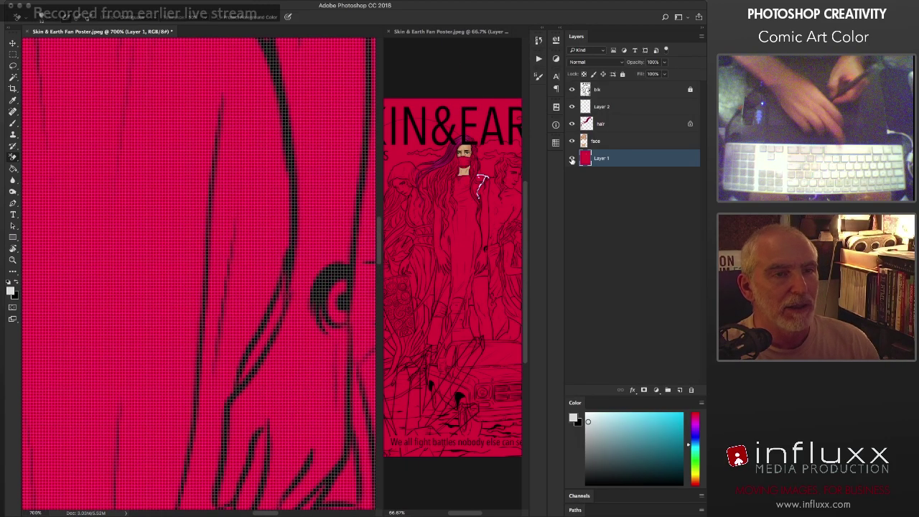
pyautogui.click(623, 74)
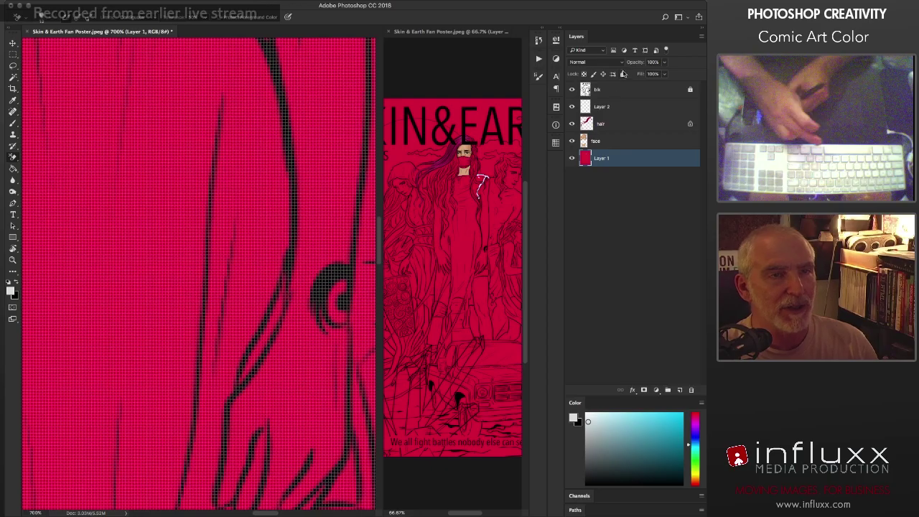
pyautogui.doubleClick(602, 106)
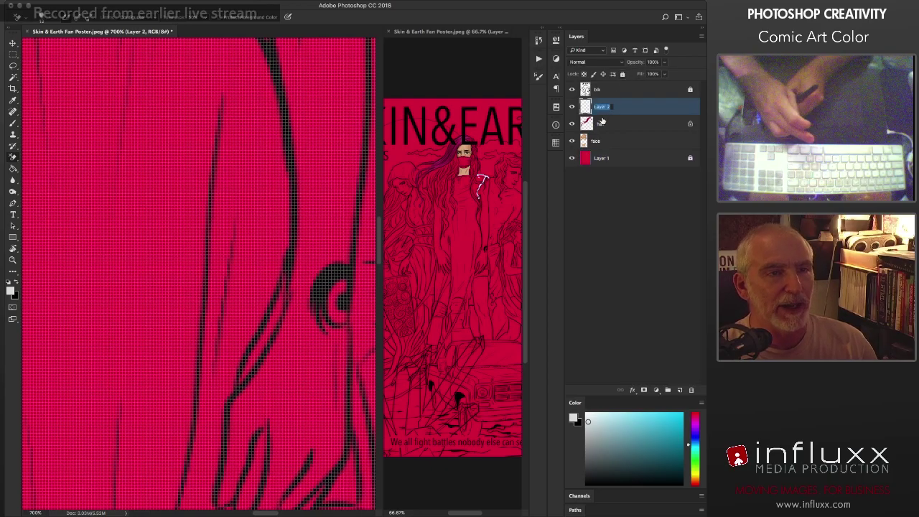
pyautogui.write('ress')
pyautogui.press('Return')
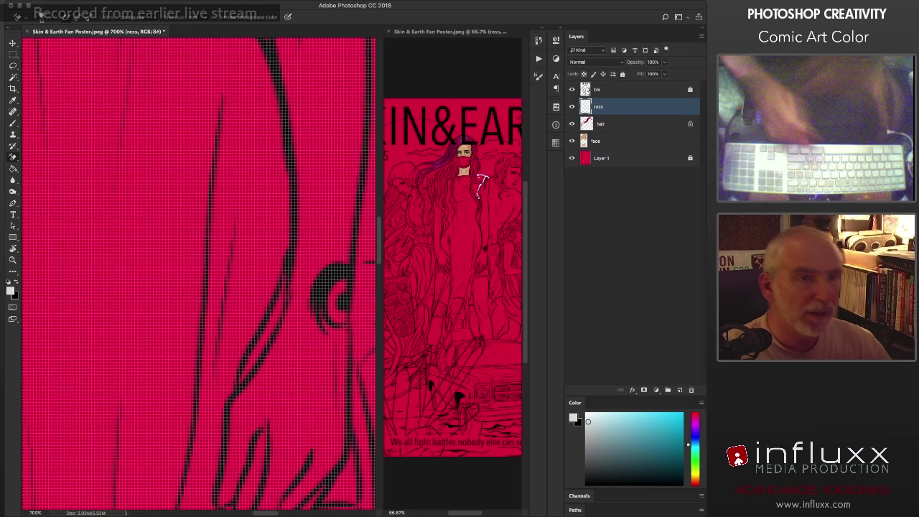
pyautogui.doubleClick(598, 106)
pyautogui.write('dress')
pyautogui.press('Return')
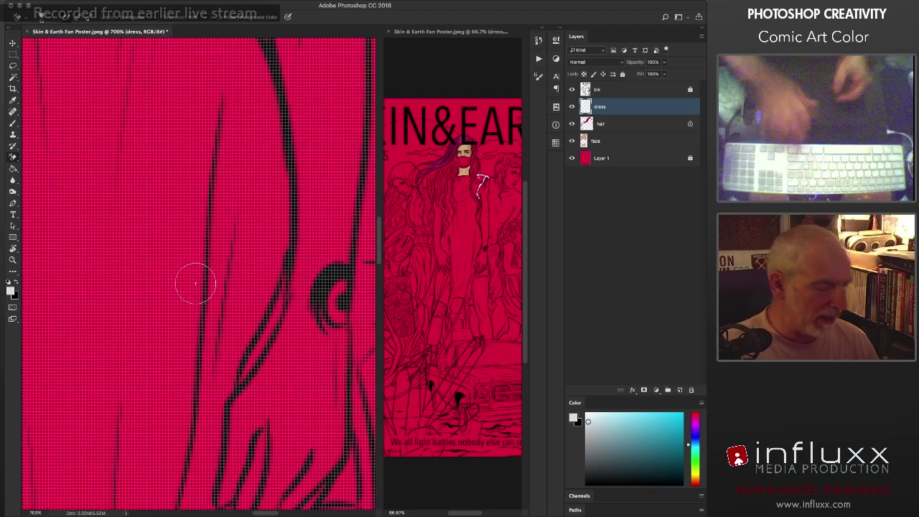
# Step: Refill Layer 1 with bright red, relock it, and return to dress with white as paint colour
pyautogui.press('b')
pyautogui.moveTo(286, 157)
pyautogui.mouseDown()
pyautogui.moveTo(292, 339)
pyautogui.moveTo(250, 263)
pyautogui.moveTo(239, 309)
pyautogui.mouseUp()
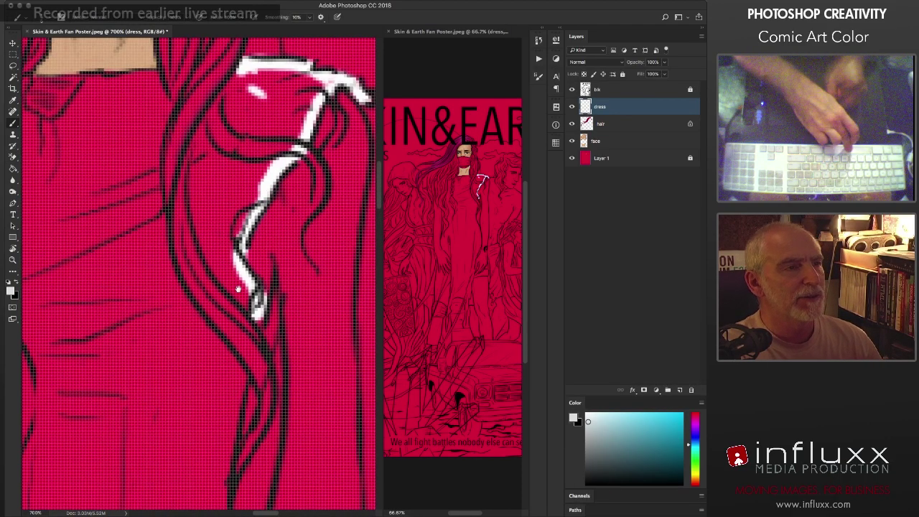
pyautogui.click(607, 161)
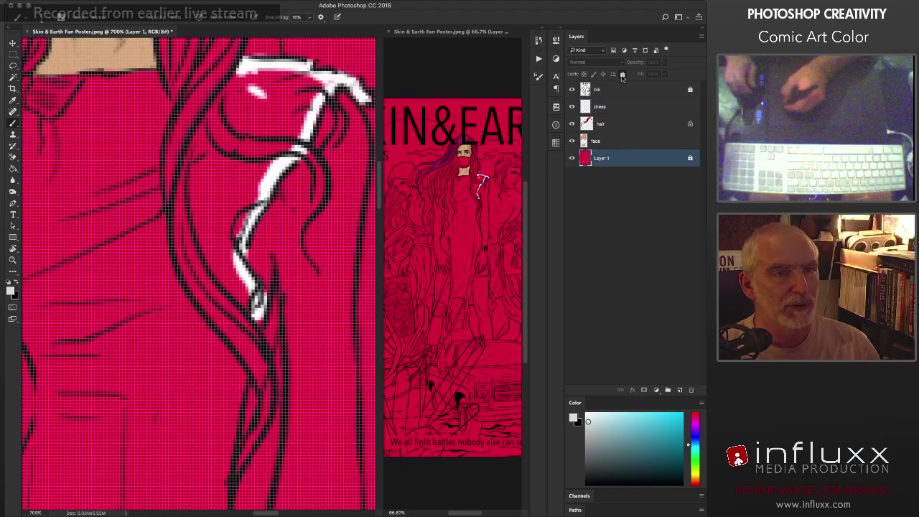
pyautogui.click(622, 75)
pyautogui.press('x')
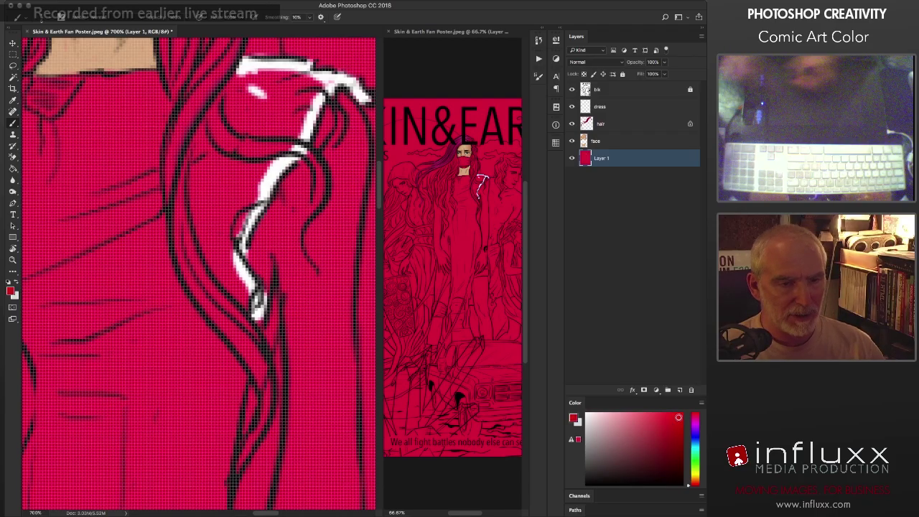
pyautogui.click(679, 418)
pyautogui.hotkey('alt', 'BackSpace')
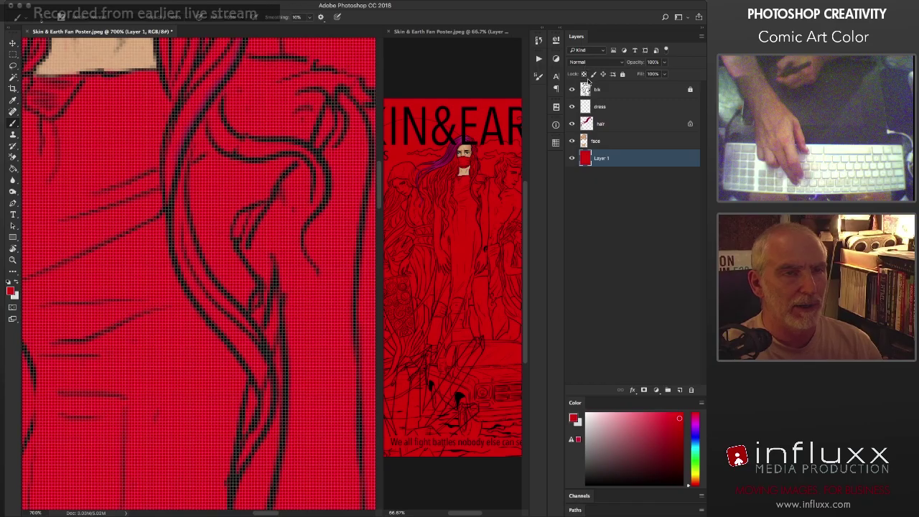
pyautogui.click(622, 74)
pyautogui.click(612, 106)
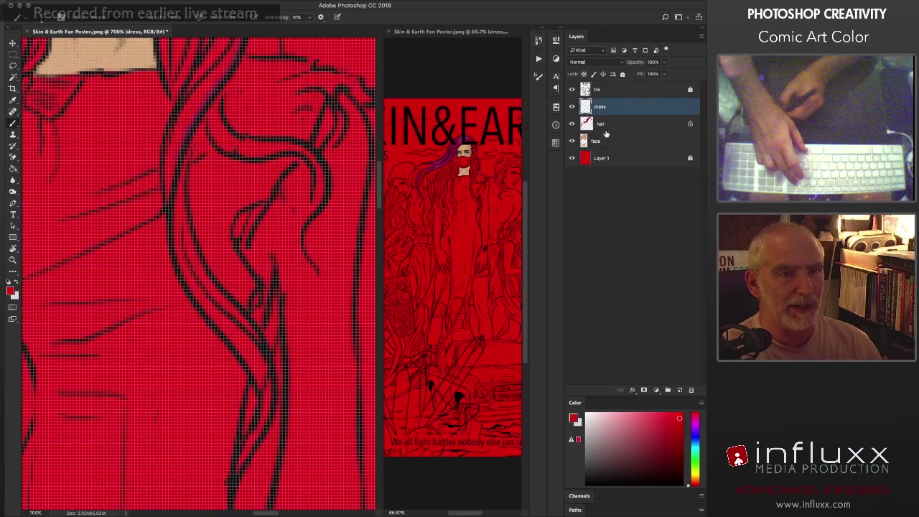
pyautogui.press('x')
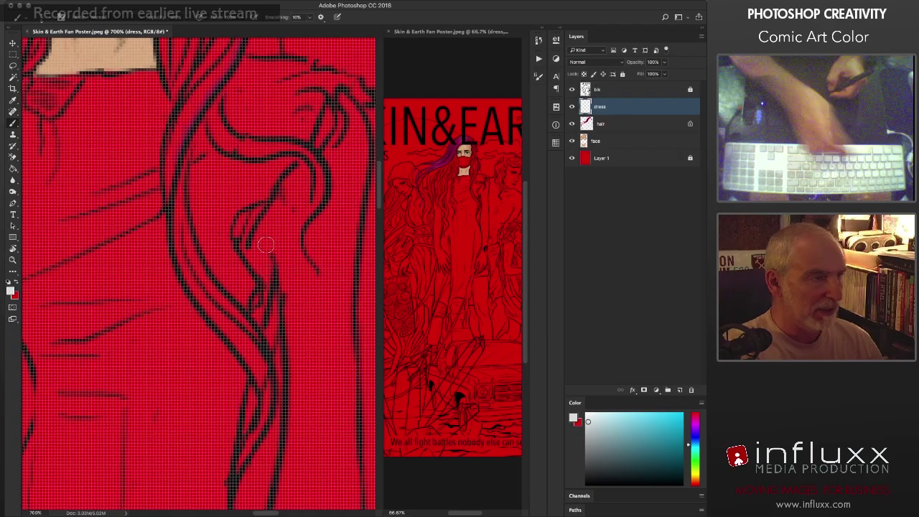
# Step: Paint a white highlight down the dress's right outline from the shoulder
pyautogui.moveTo(216, 189)
pyautogui.mouseDown()
pyautogui.moveTo(228, 299)
pyautogui.moveTo(205, 308)
pyautogui.moveTo(204, 249)
pyautogui.mouseUp()
pyautogui.moveTo(210, 209)
pyautogui.mouseDown()
pyautogui.moveTo(260, 208)
pyautogui.moveTo(313, 228)
pyautogui.moveTo(329, 245)
pyautogui.moveTo(278, 248)
pyautogui.moveTo(261, 296)
pyautogui.moveTo(223, 339)
pyautogui.moveTo(197, 409)
pyautogui.moveTo(221, 446)
pyautogui.moveTo(221, 267)
pyautogui.moveTo(214, 278)
pyautogui.moveTo(214, 267)
pyautogui.moveTo(180, 397)
pyautogui.moveTo(236, 177)
pyautogui.moveTo(222, 209)
pyautogui.moveTo(230, 275)
pyautogui.moveTo(284, 464)
pyautogui.mouseUp()
pyautogui.moveTo(267, 384); pyautogui.dragTo(259, 257)
pyautogui.moveTo(274, 251)
pyautogui.mouseDown()
pyautogui.moveTo(262, 337)
pyautogui.moveTo(216, 449)
pyautogui.moveTo(236, 302)
pyautogui.moveTo(230, 243)
pyautogui.moveTo(245, 234)
pyautogui.moveTo(225, 340)
pyautogui.moveTo(233, 350)
pyautogui.moveTo(257, 343)
pyautogui.mouseUp()
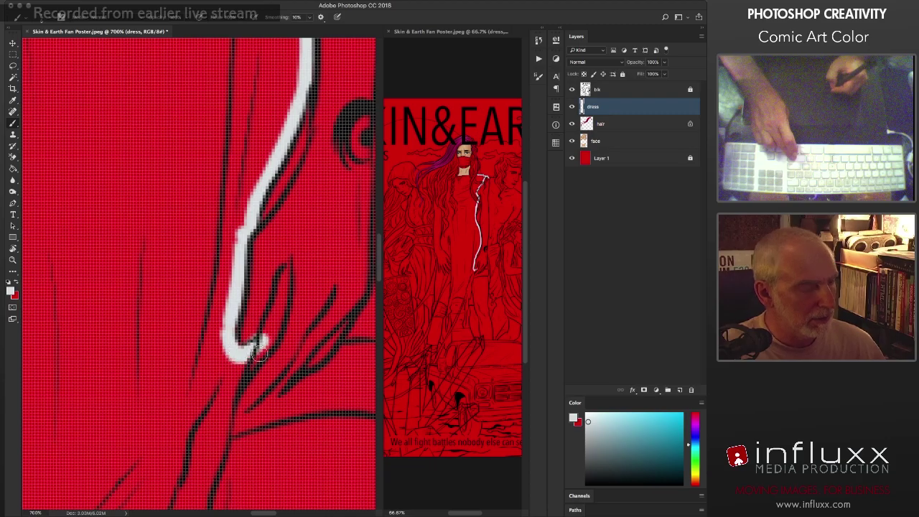
# Step: Adjust the brush settings and extend the white highlight further down toward the hip
pyautogui.press('e')
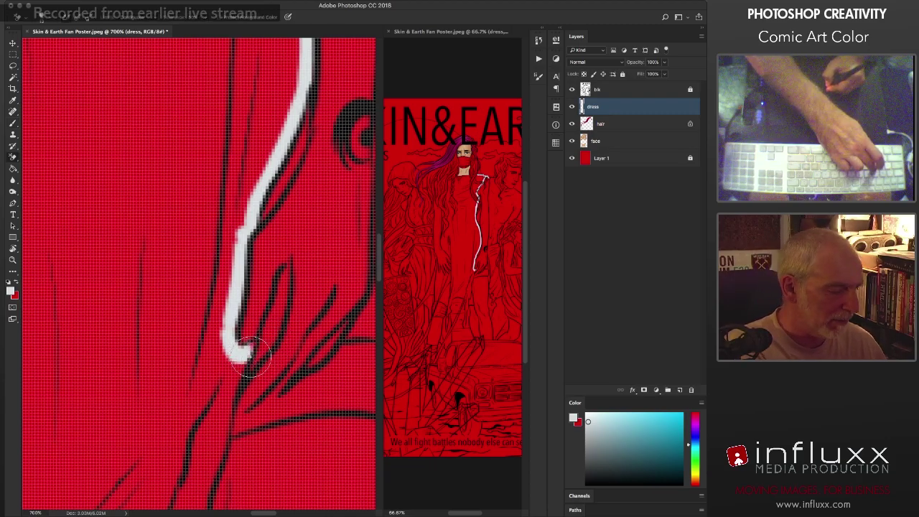
pyautogui.press('b')
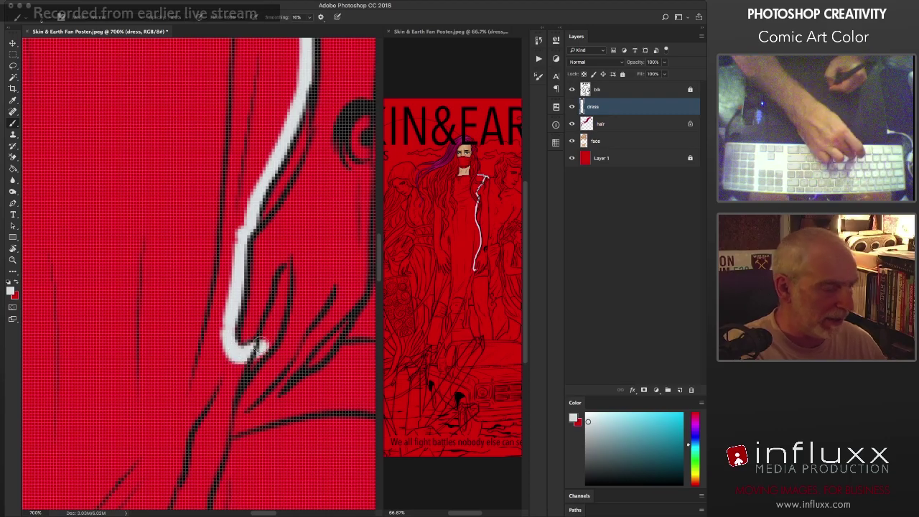
pyautogui.press('e')
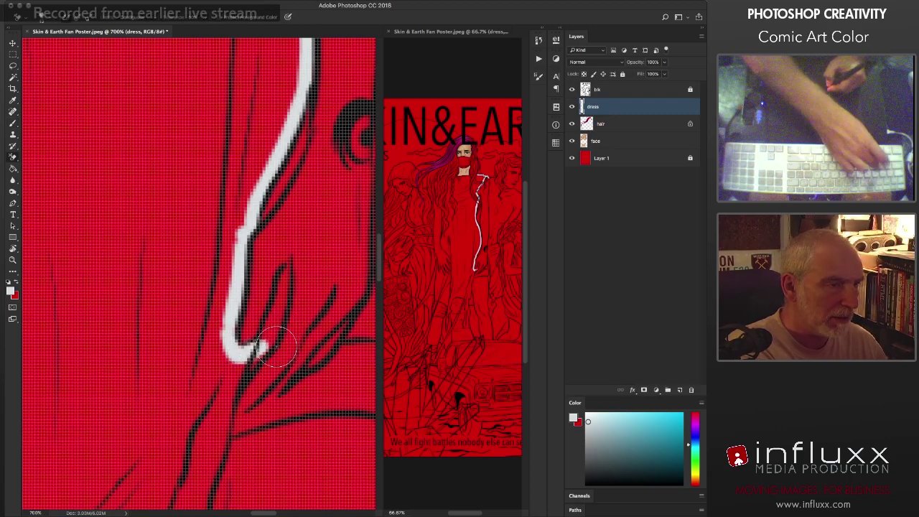
pyautogui.rightClick(282, 337)
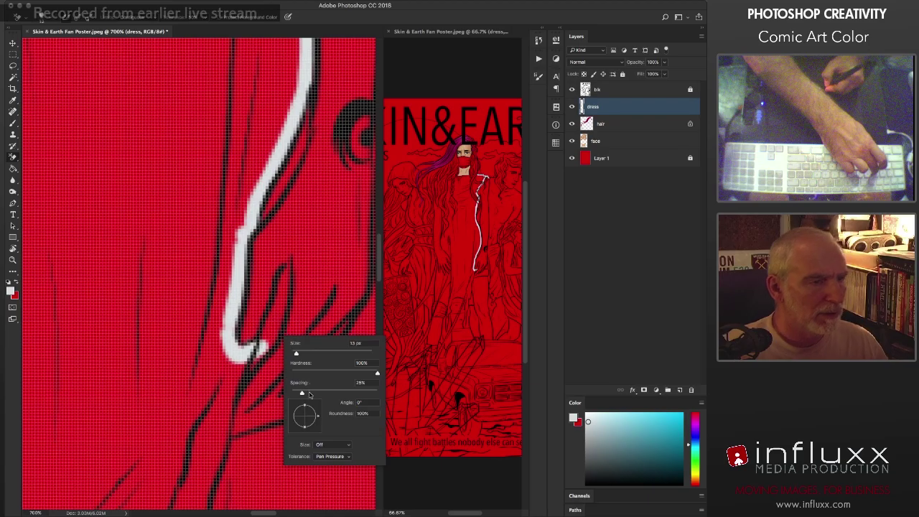
pyautogui.click(287, 309)
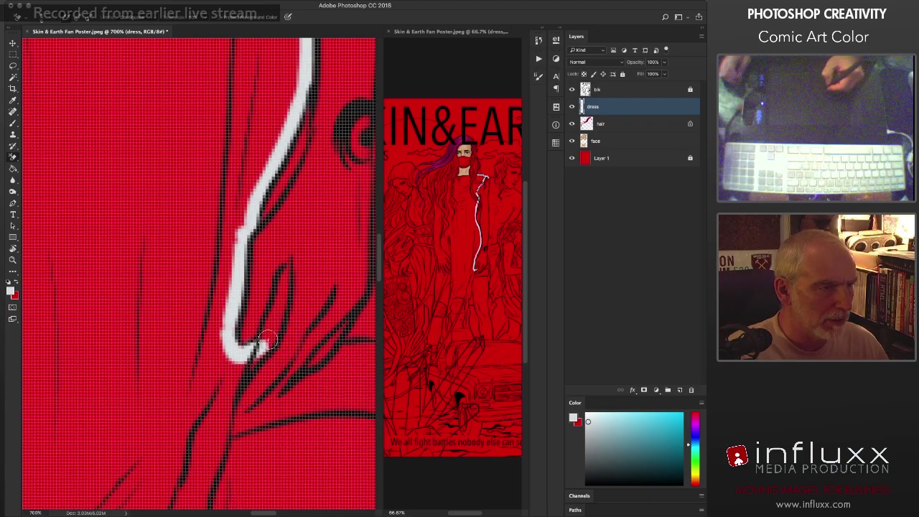
pyautogui.press('b')
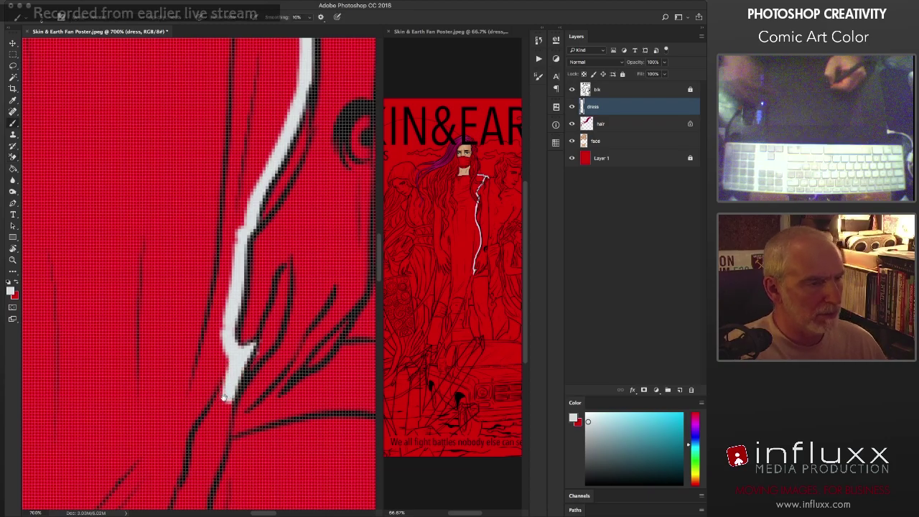
pyautogui.moveTo(234, 378); pyautogui.dragTo(252, 218)
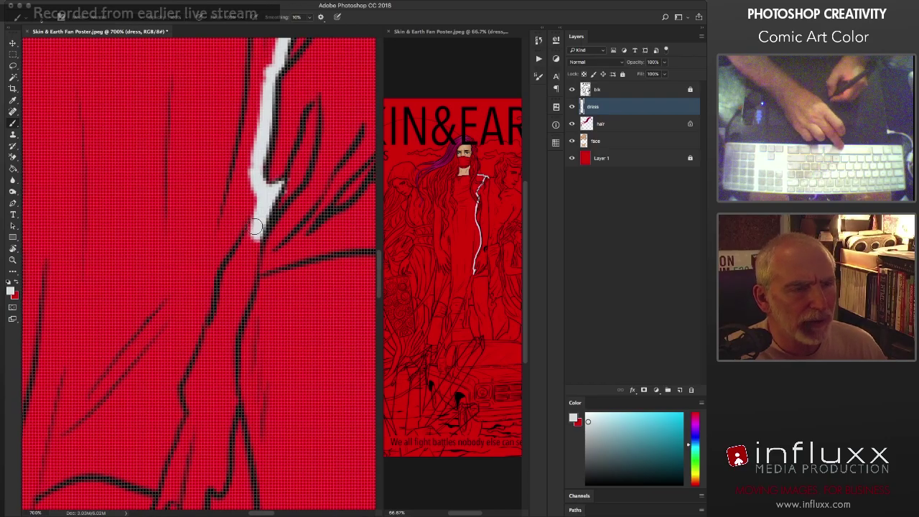
pyautogui.moveTo(256, 230)
pyautogui.mouseDown()
pyautogui.moveTo(224, 361)
pyautogui.moveTo(221, 443)
pyautogui.mouseUp()
# Step: Extend, fill in and thicken the white highlight down the dress toward the knees
pyautogui.scroll(-5, 220, 328)
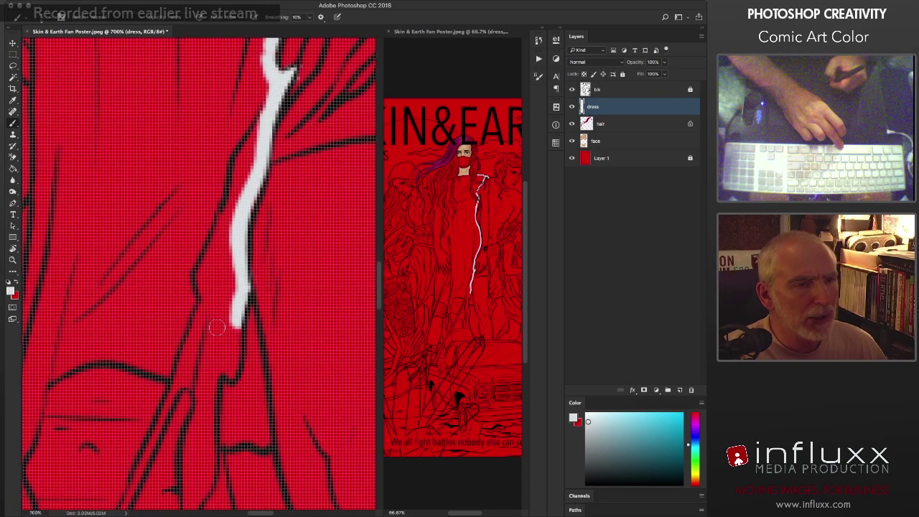
pyautogui.moveTo(237, 323)
pyautogui.mouseDown()
pyautogui.moveTo(208, 427)
pyautogui.moveTo(211, 388)
pyautogui.moveTo(206, 395)
pyautogui.moveTo(210, 485)
pyautogui.mouseUp()
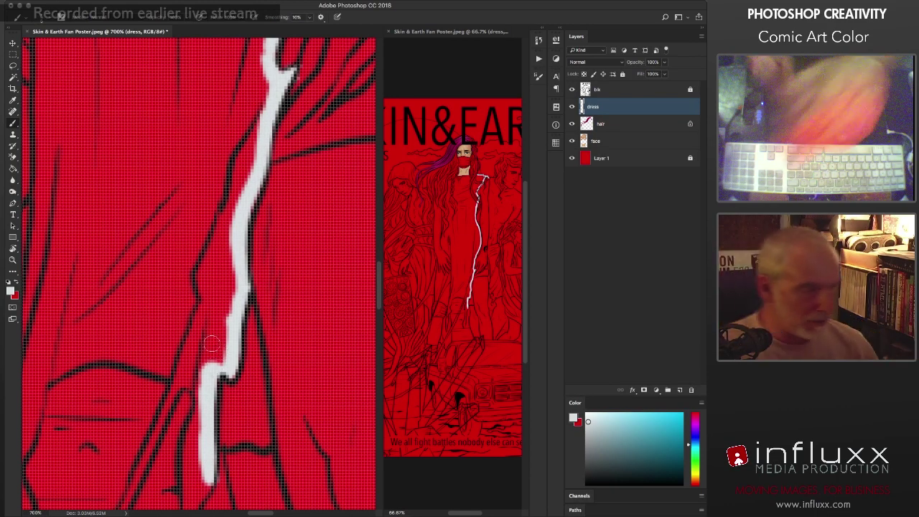
pyautogui.scroll(-5, 208, 346)
pyautogui.moveTo(233, 351); pyautogui.dragTo(231, 398)
pyautogui.moveTo(234, 291); pyautogui.dragTo(229, 370)
pyautogui.moveTo(240, 325); pyautogui.dragTo(231, 452)
pyautogui.scroll(-3, 248, 298)
pyautogui.scroll(-5, 248, 298)
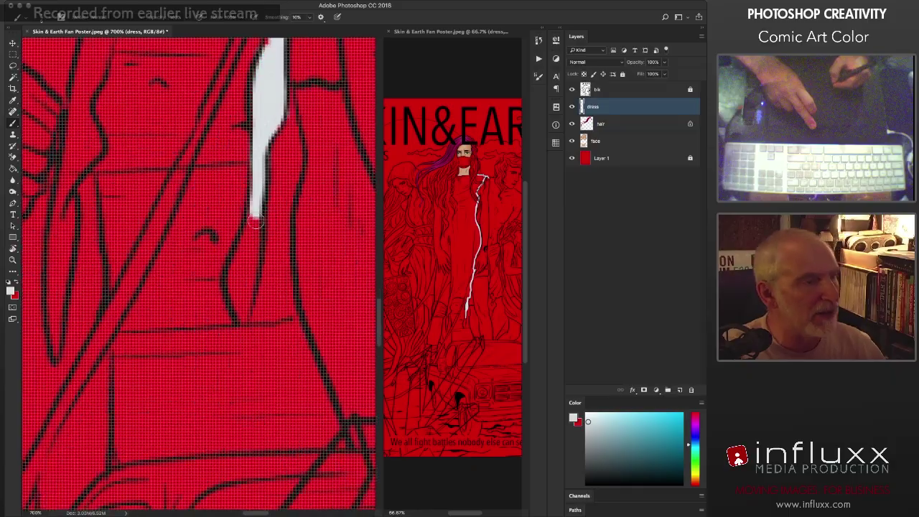
pyautogui.moveTo(253, 216); pyautogui.dragTo(237, 321)
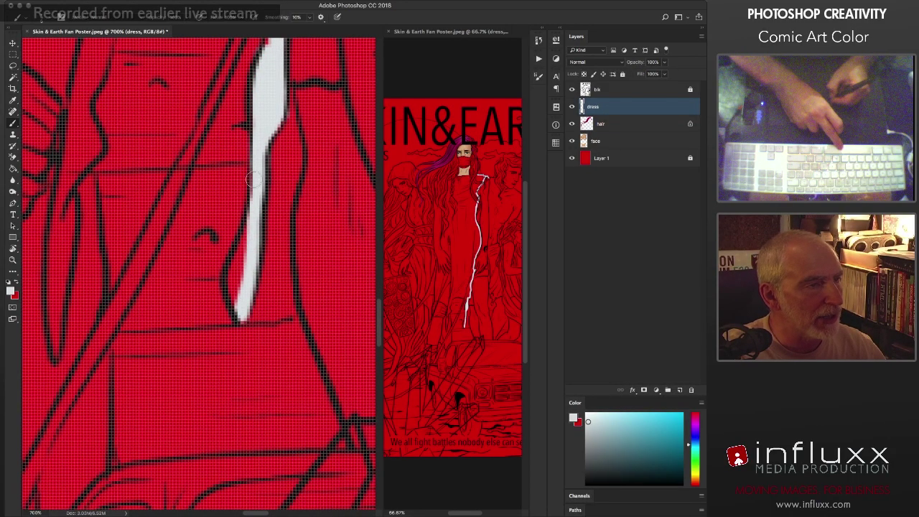
pyautogui.moveTo(248, 178)
pyautogui.mouseDown()
pyautogui.moveTo(251, 216)
pyautogui.moveTo(231, 304)
pyautogui.moveTo(239, 310)
pyautogui.mouseUp()
pyautogui.moveTo(248, 214); pyautogui.dragTo(220, 346)
pyautogui.moveTo(263, 190); pyautogui.dragTo(261, 278)
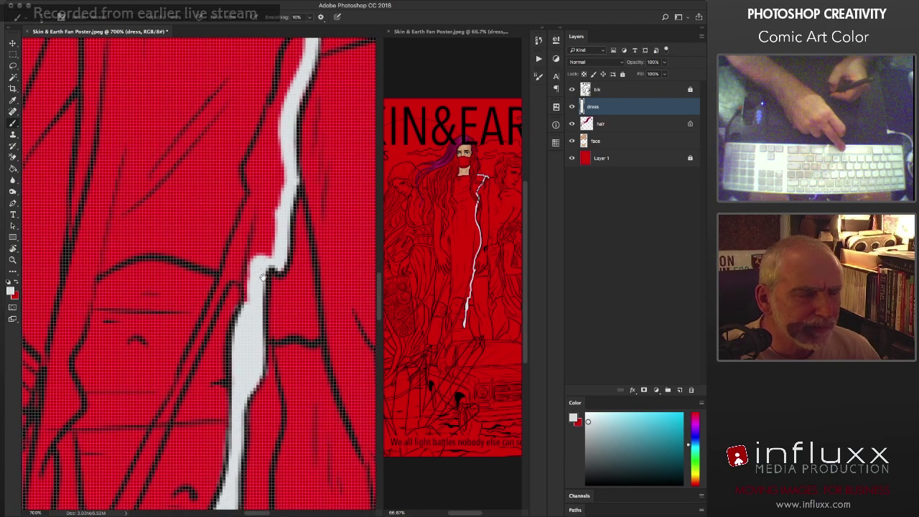
# Step: Paint a crosswise white highlight at the hip line and widen the lower stroke
pyautogui.moveTo(145, 256)
pyautogui.mouseDown()
pyautogui.moveTo(162, 251)
pyautogui.moveTo(237, 275)
pyautogui.mouseUp()
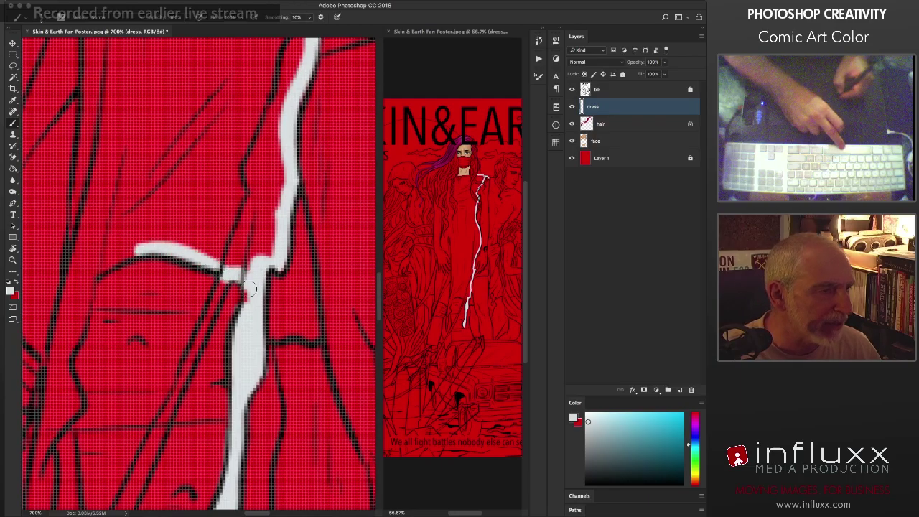
pyautogui.moveTo(148, 247)
pyautogui.mouseDown()
pyautogui.moveTo(115, 257)
pyautogui.moveTo(81, 287)
pyautogui.mouseUp()
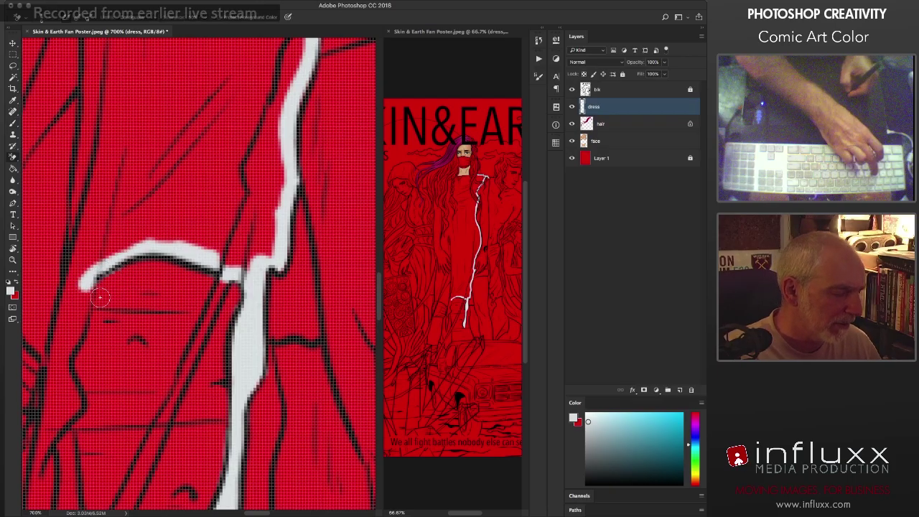
pyautogui.moveTo(67, 296)
pyautogui.mouseDown()
pyautogui.moveTo(196, 224)
pyautogui.moveTo(176, 286)
pyautogui.moveTo(189, 337)
pyautogui.moveTo(156, 376)
pyautogui.mouseUp()
pyautogui.moveTo(183, 207)
pyautogui.mouseDown()
pyautogui.moveTo(174, 300)
pyautogui.moveTo(188, 208)
pyautogui.moveTo(164, 352)
pyautogui.mouseUp()
pyautogui.moveTo(160, 386)
pyautogui.mouseDown()
pyautogui.moveTo(184, 261)
pyautogui.moveTo(182, 480)
pyautogui.mouseUp()
# Step: Add white highlights along a dress fold and the curved left outline
pyautogui.moveTo(178, 222)
pyautogui.mouseDown()
pyautogui.moveTo(156, 413)
pyautogui.moveTo(158, 391)
pyautogui.mouseUp()
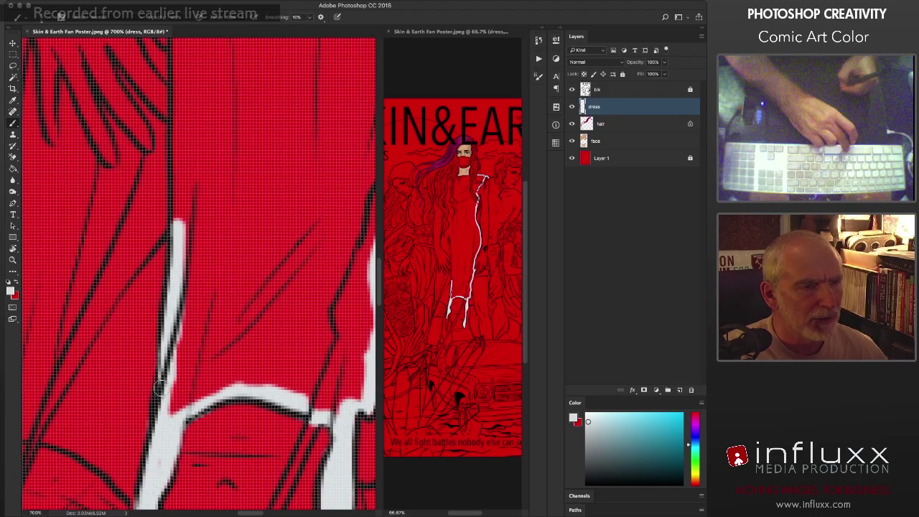
pyautogui.moveTo(180, 188)
pyautogui.mouseDown()
pyautogui.moveTo(177, 270)
pyautogui.moveTo(173, 181)
pyautogui.moveTo(192, 181)
pyautogui.moveTo(185, 323)
pyautogui.mouseUp()
pyautogui.click(172, 175)
pyautogui.moveTo(173, 176); pyautogui.dragTo(172, 339)
pyautogui.moveTo(199, 181); pyautogui.dragTo(191, 346)
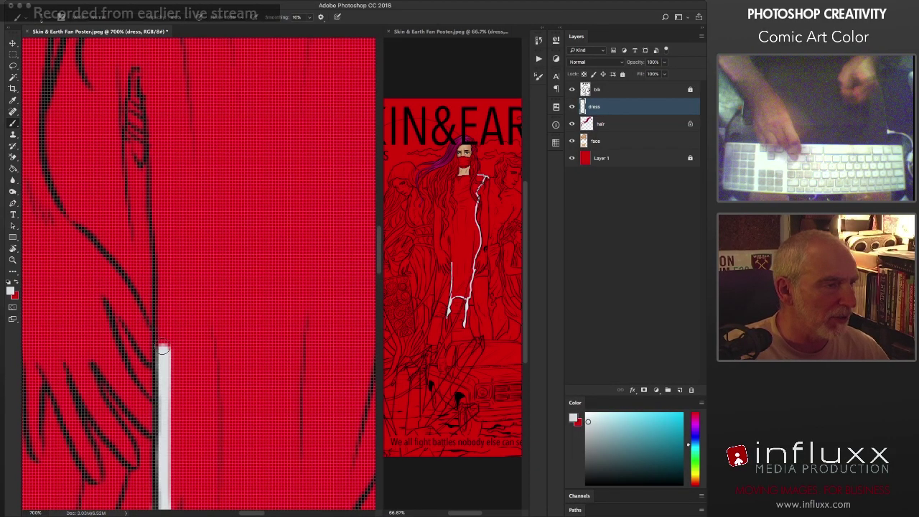
pyautogui.moveTo(160, 276); pyautogui.dragTo(162, 265)
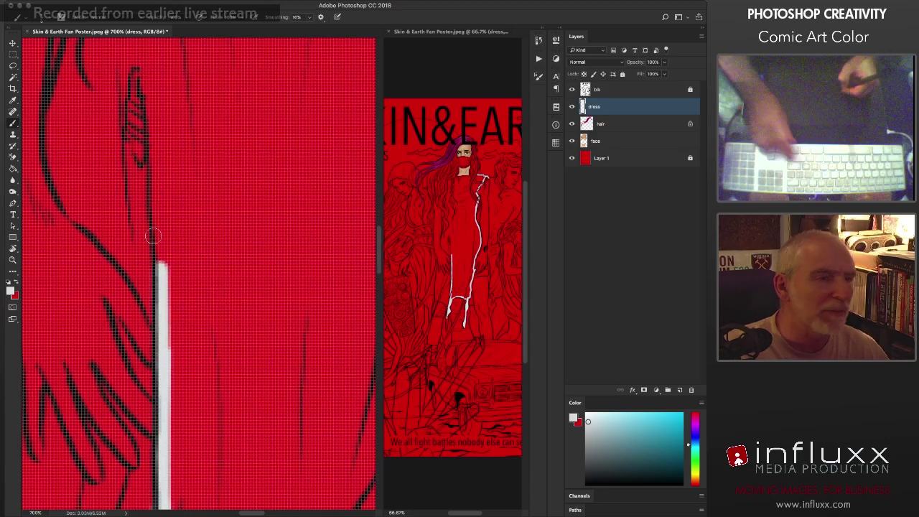
pyautogui.moveTo(79, 209)
pyautogui.mouseDown()
pyautogui.moveTo(124, 259)
pyautogui.moveTo(155, 343)
pyautogui.mouseUp()
pyautogui.moveTo(87, 168); pyautogui.dragTo(148, 283)
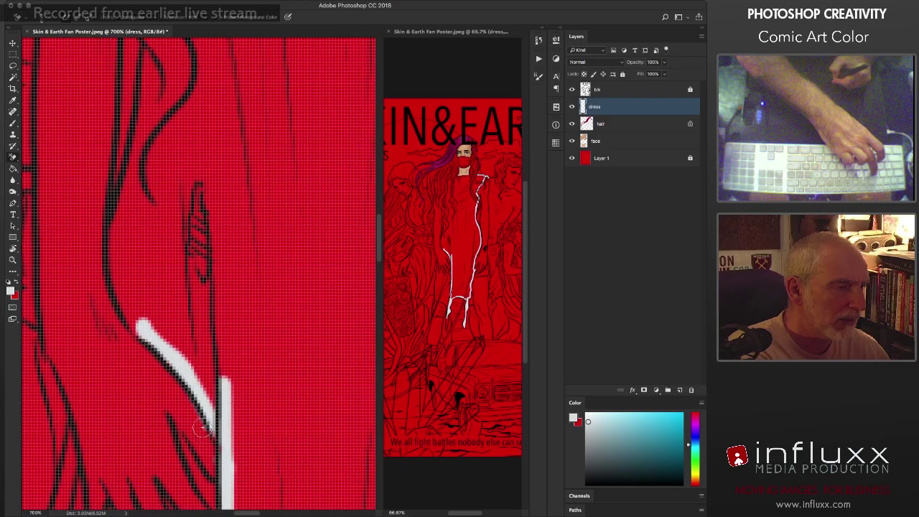
# Step: Extend the curved white highlight up and to the left
pyautogui.press('b')
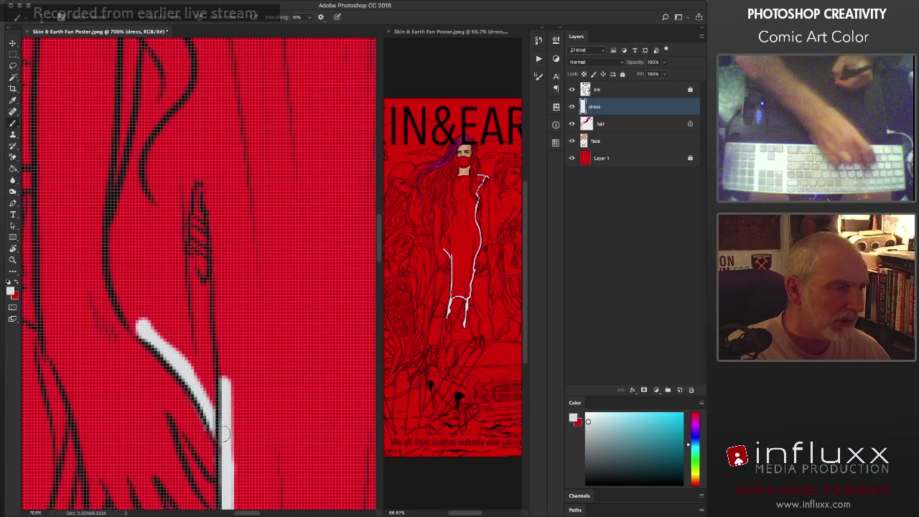
pyautogui.moveTo(157, 297); pyautogui.dragTo(196, 362)
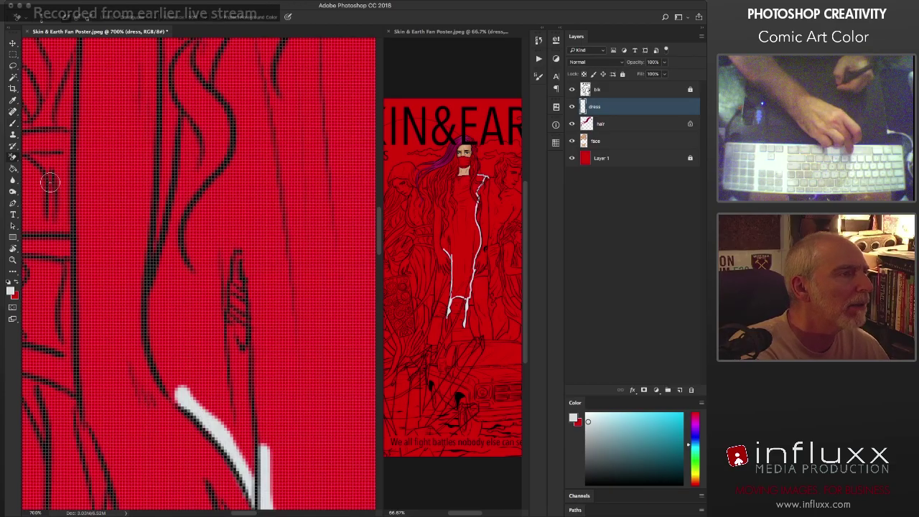
pyautogui.click(13, 159)
pyautogui.moveTo(14, 164); pyautogui.dragTo(31, 160)
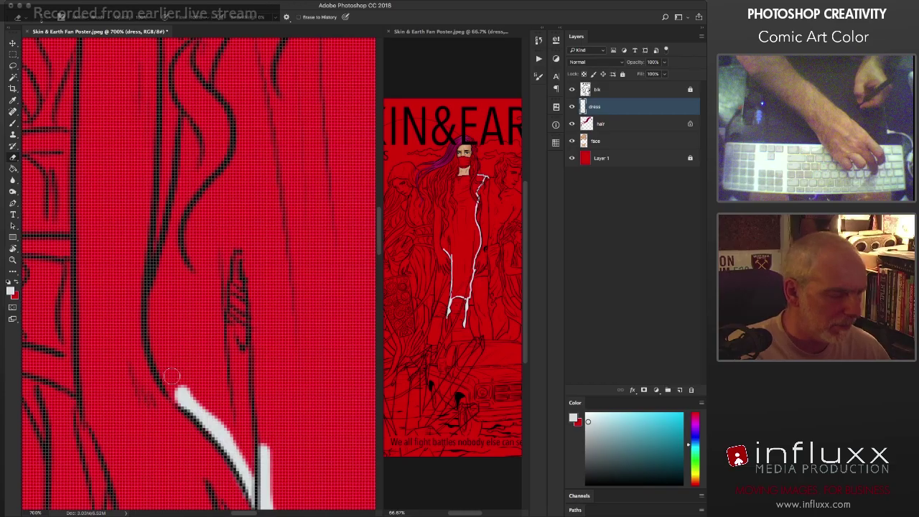
pyautogui.press('b')
pyautogui.moveTo(182, 397)
pyautogui.mouseDown()
pyautogui.moveTo(163, 366)
pyautogui.moveTo(152, 294)
pyautogui.moveTo(191, 265)
pyautogui.moveTo(220, 382)
pyautogui.mouseUp()
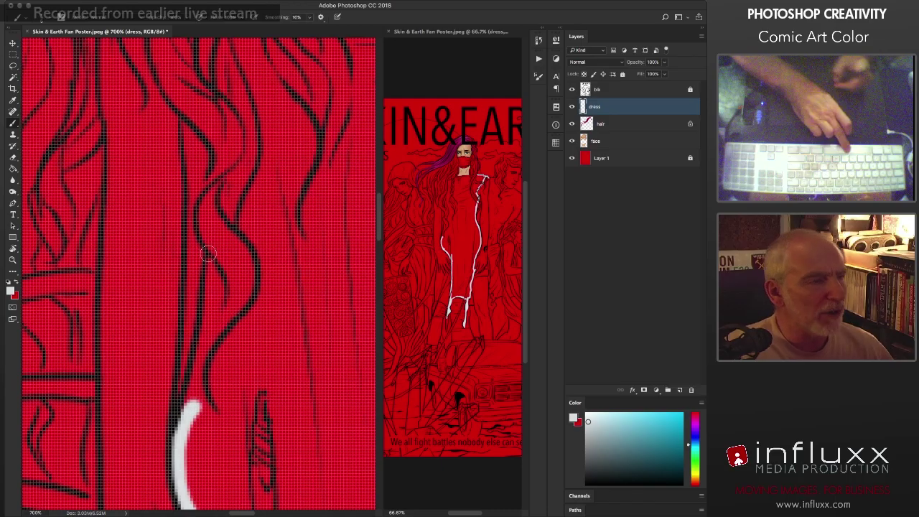
# Step: Paint a white outline along the dress edge up toward the neckline
pyautogui.moveTo(206, 245)
pyautogui.mouseDown()
pyautogui.moveTo(205, 336)
pyautogui.moveTo(189, 423)
pyautogui.mouseUp()
pyautogui.scroll(5, 199, 351)
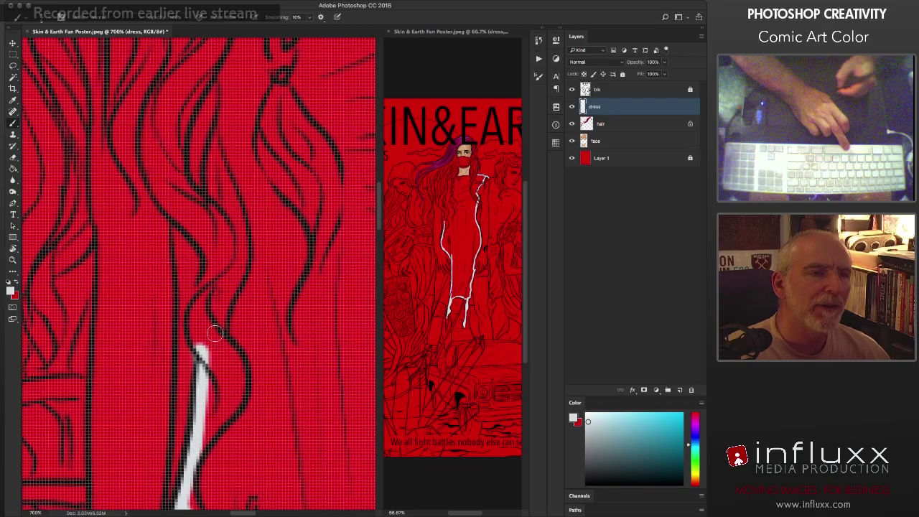
pyautogui.moveTo(174, 219); pyautogui.dragTo(193, 392)
pyautogui.moveTo(188, 431); pyautogui.dragTo(192, 298)
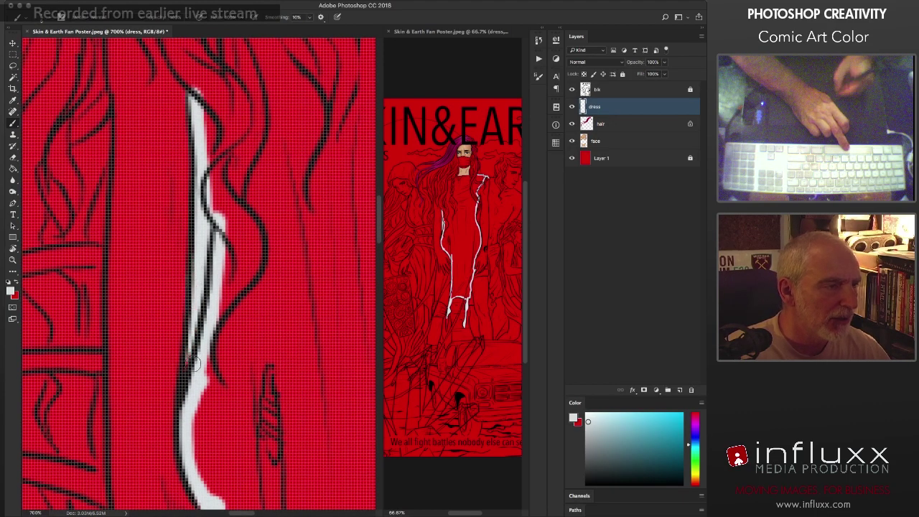
pyautogui.moveTo(221, 171); pyautogui.dragTo(230, 349)
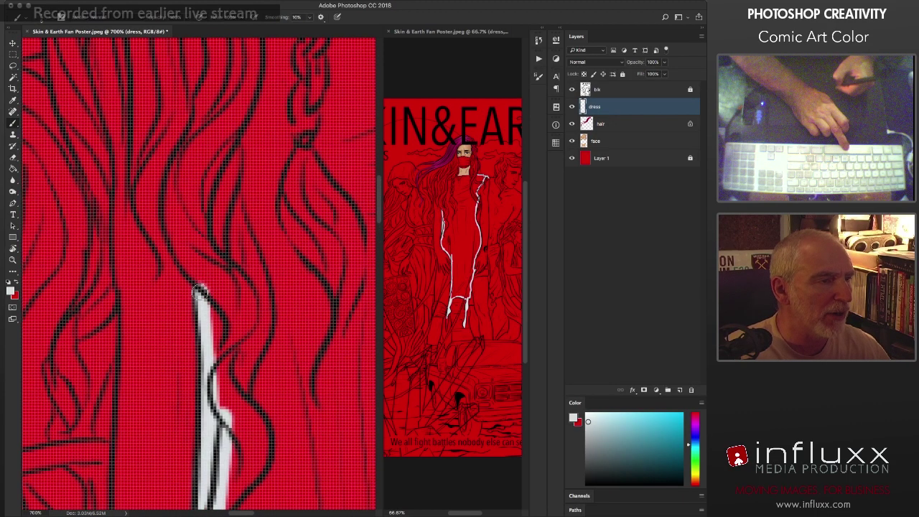
pyautogui.moveTo(201, 271)
pyautogui.mouseDown()
pyautogui.moveTo(195, 178)
pyautogui.moveTo(204, 126)
pyautogui.mouseUp()
pyautogui.moveTo(204, 129)
pyautogui.mouseDown()
pyautogui.moveTo(253, 358)
pyautogui.moveTo(204, 260)
pyautogui.moveTo(202, 223)
pyautogui.mouseUp()
pyautogui.moveTo(240, 191)
pyautogui.mouseDown()
pyautogui.moveTo(257, 199)
pyautogui.moveTo(232, 313)
pyautogui.mouseUp()
# Step: Paint a white line straight across the neckline, joining it to the existing white segments
pyautogui.moveTo(318, 294); pyautogui.dragTo(193, 294)
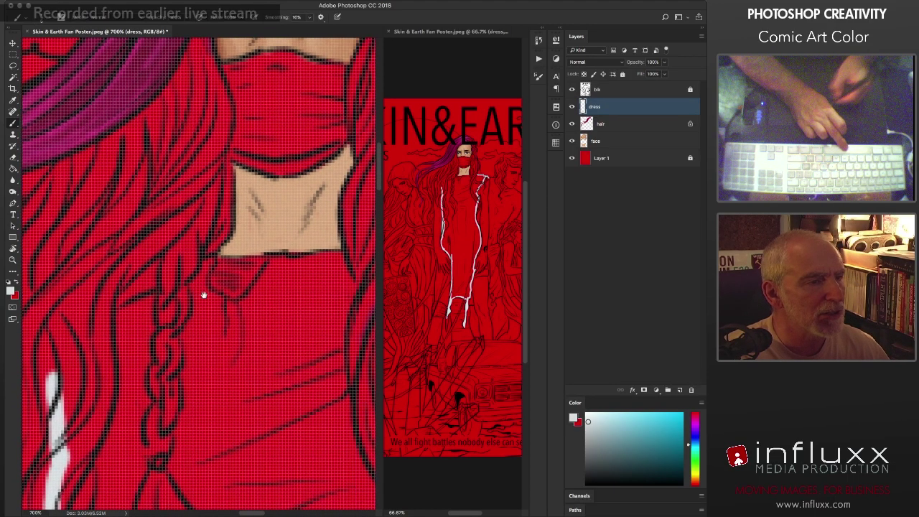
pyautogui.moveTo(316, 265); pyautogui.dragTo(212, 264)
pyautogui.hotkey('ctrl', 'z')
pyautogui.moveTo(301, 263)
pyautogui.mouseDown()
pyautogui.moveTo(158, 263)
pyautogui.moveTo(186, 265)
pyautogui.moveTo(130, 283)
pyautogui.moveTo(51, 385)
pyautogui.mouseUp()
pyautogui.moveTo(261, 302); pyautogui.dragTo(173, 309)
pyautogui.moveTo(214, 277); pyautogui.dragTo(325, 267)
pyautogui.press('e')
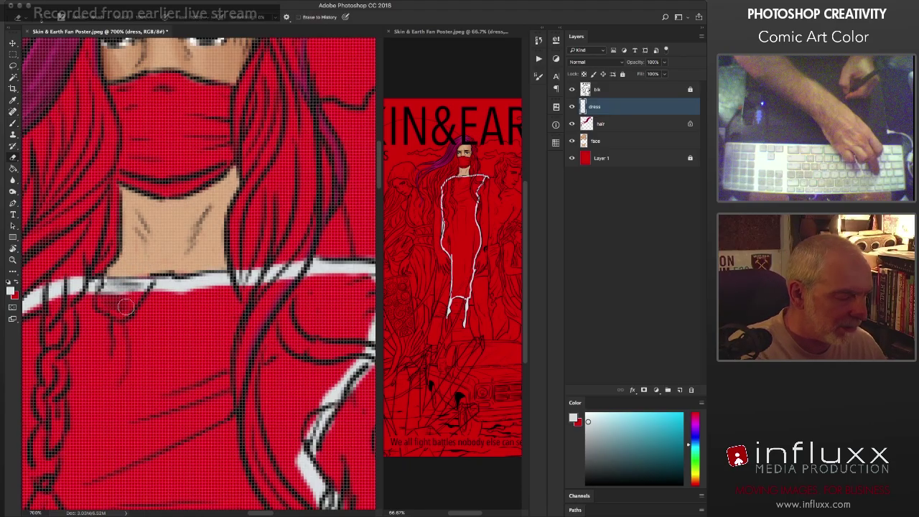
pyautogui.press('b')
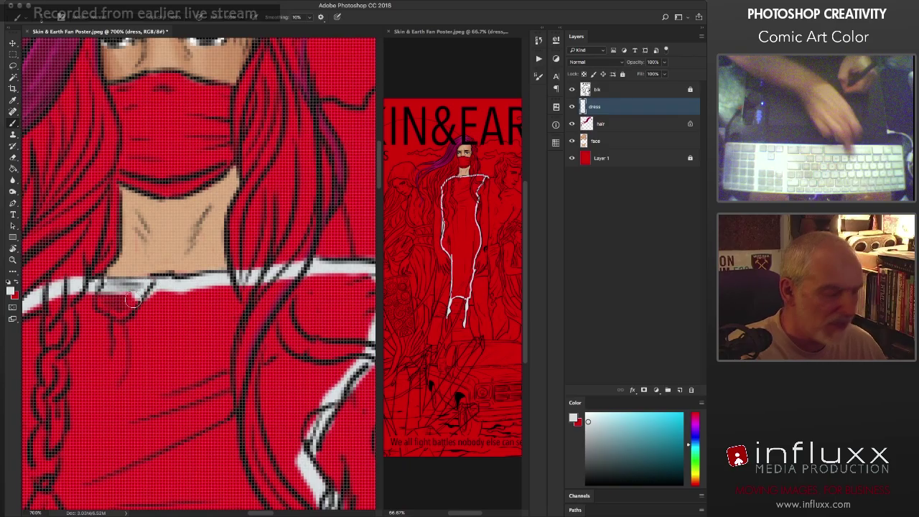
# Step: Hide the blk line art and bucket-fill the dress interior with light grey
pyautogui.click(572, 90)
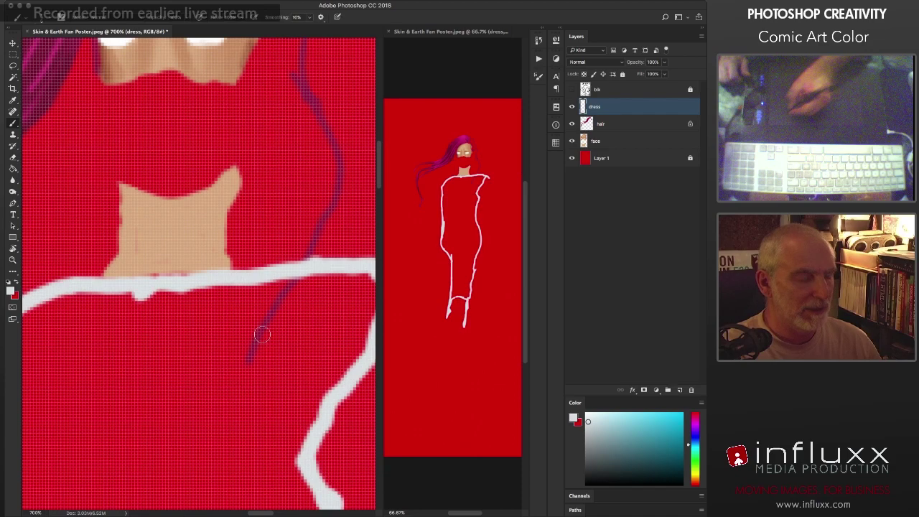
pyautogui.press('g')
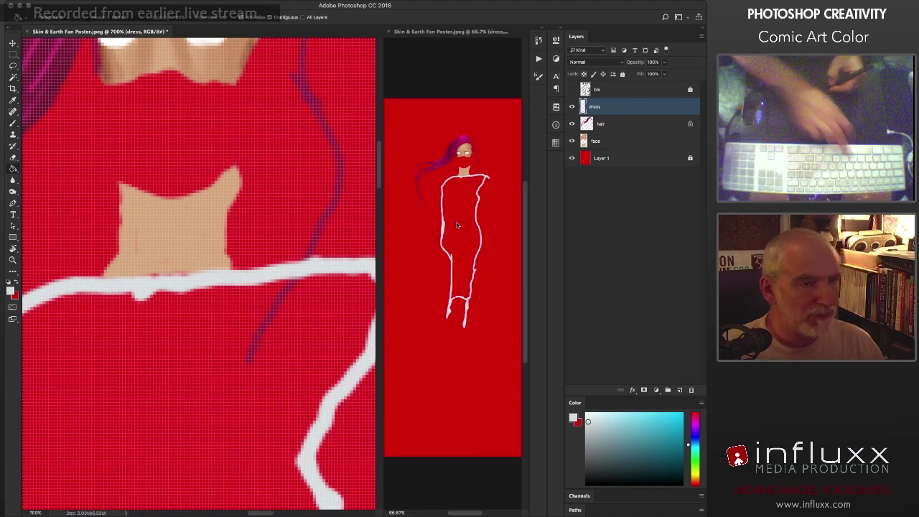
pyautogui.click(460, 226)
pyautogui.click(465, 231)
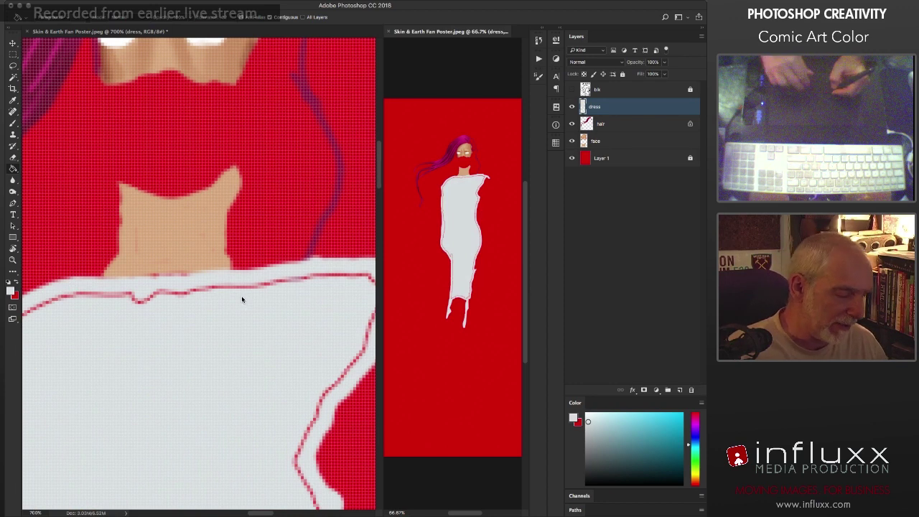
pyautogui.click(242, 336)
# Step: Paint over the red fringe along the dress top, right shoulder and right edge
pyautogui.press('b')
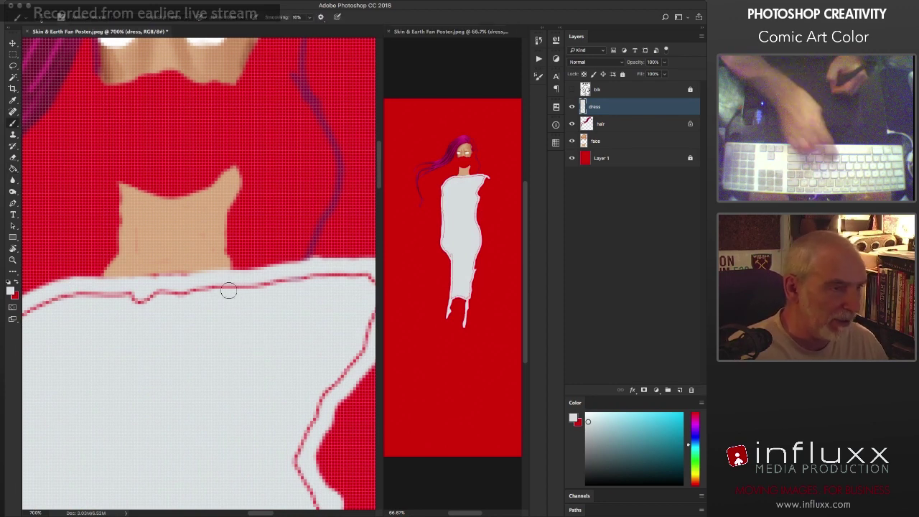
pyautogui.moveTo(138, 304)
pyautogui.mouseDown()
pyautogui.moveTo(211, 297)
pyautogui.moveTo(275, 275)
pyautogui.moveTo(341, 278)
pyautogui.mouseUp()
pyautogui.hscroll(5, 341, 278)
pyautogui.scroll(-2, 342, 278)
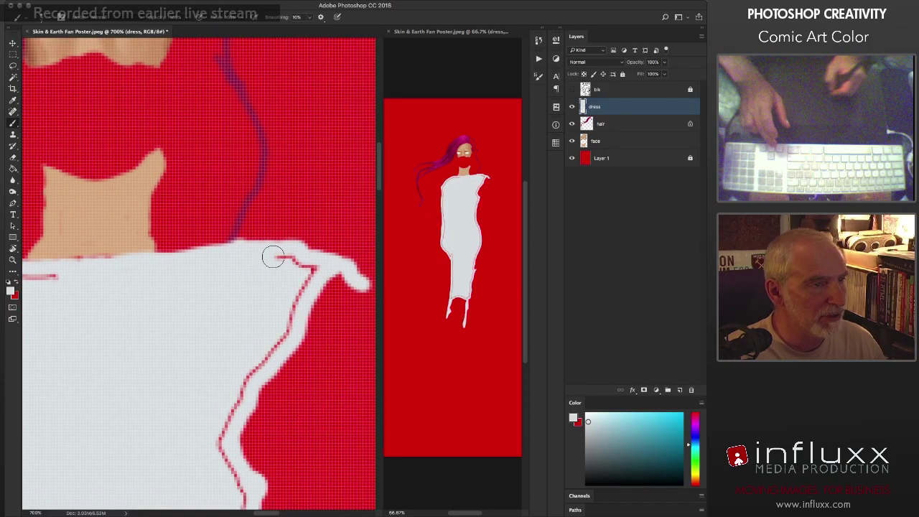
pyautogui.moveTo(281, 254)
pyautogui.mouseDown()
pyautogui.moveTo(310, 266)
pyautogui.moveTo(305, 275)
pyautogui.mouseUp()
pyautogui.moveTo(283, 324)
pyautogui.mouseDown()
pyautogui.moveTo(220, 411)
pyautogui.moveTo(229, 408)
pyautogui.moveTo(221, 453)
pyautogui.moveTo(241, 490)
pyautogui.mouseUp()
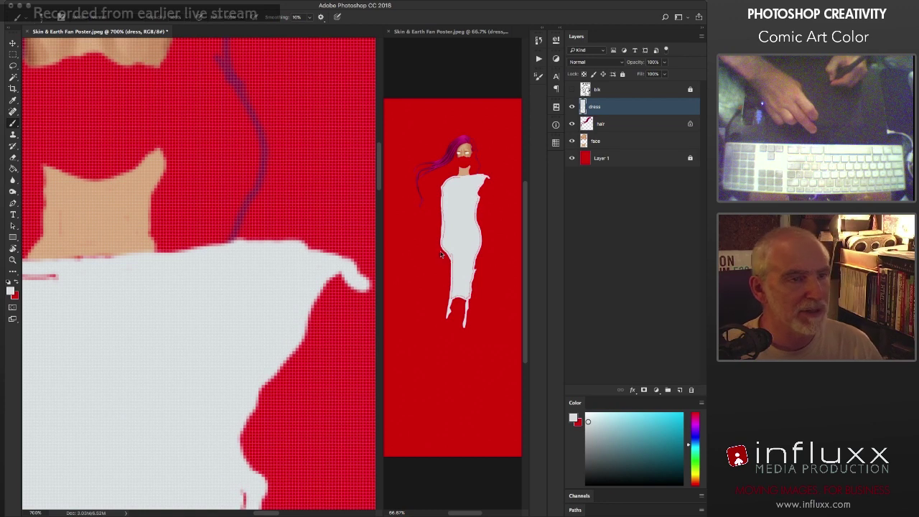
pyautogui.hscroll(-6, 237, 323)
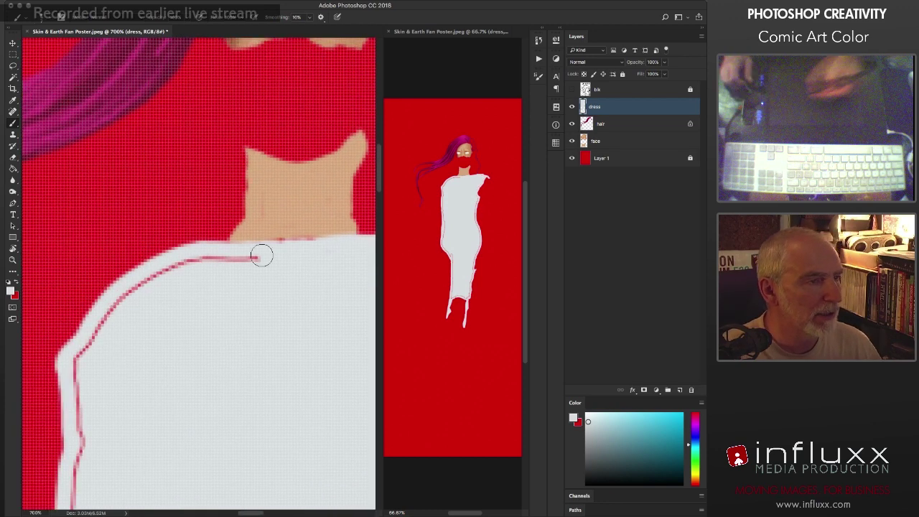
pyautogui.moveTo(267, 250)
pyautogui.mouseDown()
pyautogui.moveTo(152, 277)
pyautogui.moveTo(106, 325)
pyautogui.moveTo(76, 367)
pyautogui.moveTo(89, 426)
pyautogui.moveTo(79, 448)
pyautogui.mouseUp()
# Step: Cover the remaining red fringe along the left edge, hem and upper right edge
pyautogui.moveTo(129, 410); pyautogui.dragTo(206, 143)
pyautogui.moveTo(153, 184)
pyautogui.mouseDown()
pyautogui.moveTo(162, 387)
pyautogui.moveTo(171, 464)
pyautogui.moveTo(181, 472)
pyautogui.moveTo(211, 345)
pyautogui.moveTo(179, 231)
pyautogui.mouseUp()
pyautogui.moveTo(180, 147)
pyautogui.mouseDown()
pyautogui.moveTo(163, 322)
pyautogui.moveTo(147, 357)
pyautogui.moveTo(185, 440)
pyautogui.moveTo(169, 237)
pyautogui.mouseUp()
pyautogui.moveTo(151, 194)
pyautogui.mouseDown()
pyautogui.moveTo(205, 278)
pyautogui.moveTo(210, 234)
pyautogui.moveTo(229, 284)
pyautogui.moveTo(232, 342)
pyautogui.mouseUp()
pyautogui.moveTo(224, 493); pyautogui.dragTo(224, 503)
pyautogui.moveTo(249, 424)
pyautogui.mouseDown()
pyautogui.moveTo(204, 96)
pyautogui.moveTo(179, 177)
pyautogui.mouseUp()
pyautogui.moveTo(178, 319)
pyautogui.mouseDown()
pyautogui.moveTo(164, 392)
pyautogui.moveTo(204, 353)
pyautogui.moveTo(253, 355)
pyautogui.moveTo(295, 368)
pyautogui.moveTo(306, 385)
pyautogui.moveTo(325, 383)
pyautogui.moveTo(355, 369)
pyautogui.moveTo(362, 312)
pyautogui.mouseUp()
pyautogui.moveTo(315, 275)
pyautogui.mouseDown()
pyautogui.moveTo(159, 348)
pyautogui.moveTo(209, 350)
pyautogui.moveTo(202, 301)
pyautogui.moveTo(233, 197)
pyautogui.moveTo(232, 144)
pyautogui.moveTo(193, 264)
pyautogui.moveTo(165, 412)
pyautogui.mouseUp()
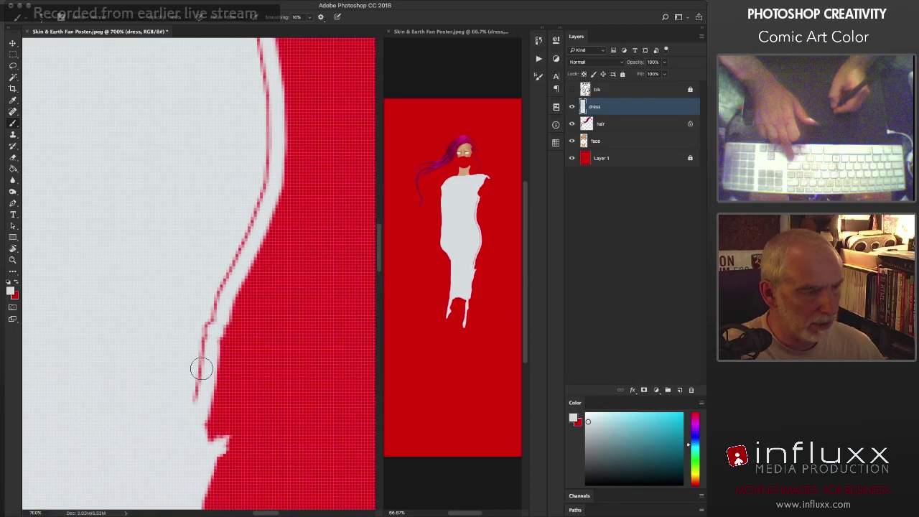
pyautogui.moveTo(207, 305)
pyautogui.mouseDown()
pyautogui.moveTo(261, 166)
pyautogui.moveTo(255, 148)
pyautogui.mouseUp()
pyautogui.moveTo(247, 216)
pyautogui.mouseDown()
pyautogui.moveTo(189, 220)
pyautogui.moveTo(182, 393)
pyautogui.moveTo(220, 303)
pyautogui.moveTo(170, 127)
pyautogui.moveTo(139, 353)
pyautogui.mouseUp()
pyautogui.moveTo(180, 305); pyautogui.dragTo(205, 206)
pyautogui.moveTo(164, 158)
pyautogui.mouseDown()
pyautogui.moveTo(147, 338)
pyautogui.moveTo(162, 380)
pyautogui.moveTo(235, 284)
pyautogui.mouseUp()
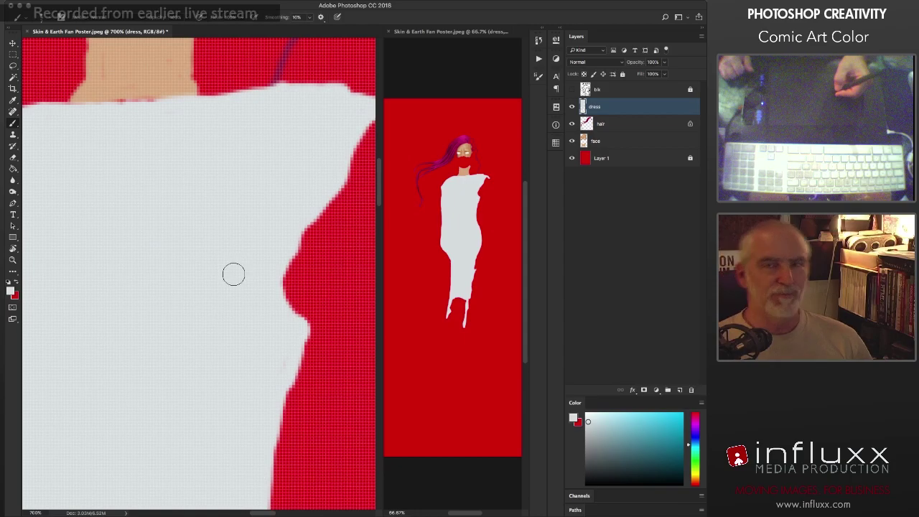
# Step: Show the blk line art again and set a soft, low-hardness brush for shading
pyautogui.click(572, 90)
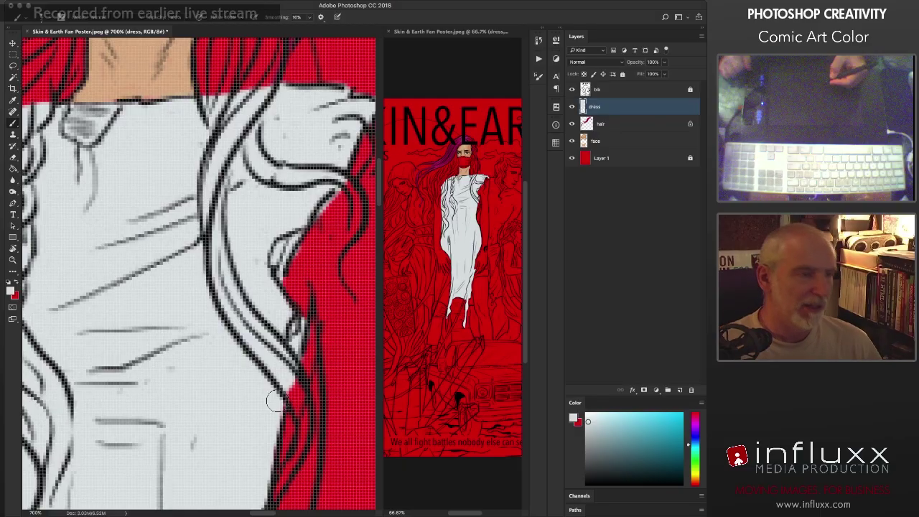
pyautogui.moveTo(158, 314); pyautogui.dragTo(222, 280)
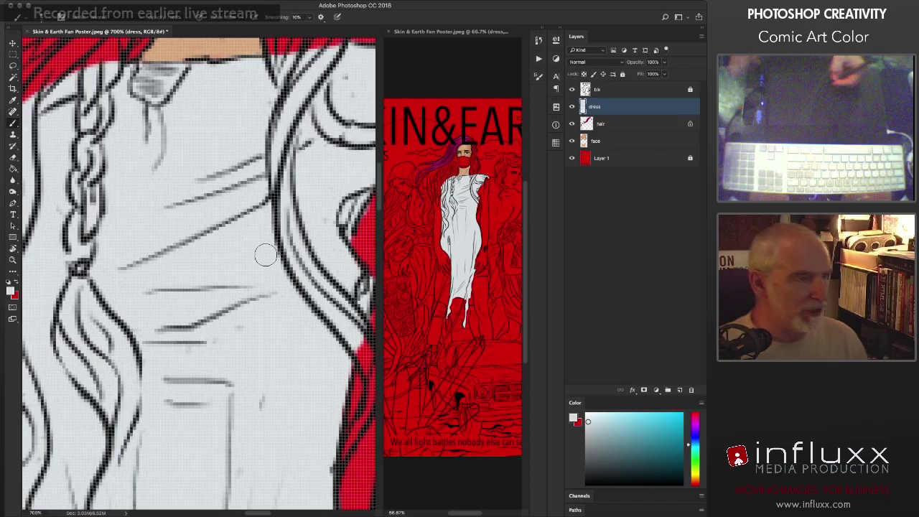
pyautogui.rightClick(208, 285)
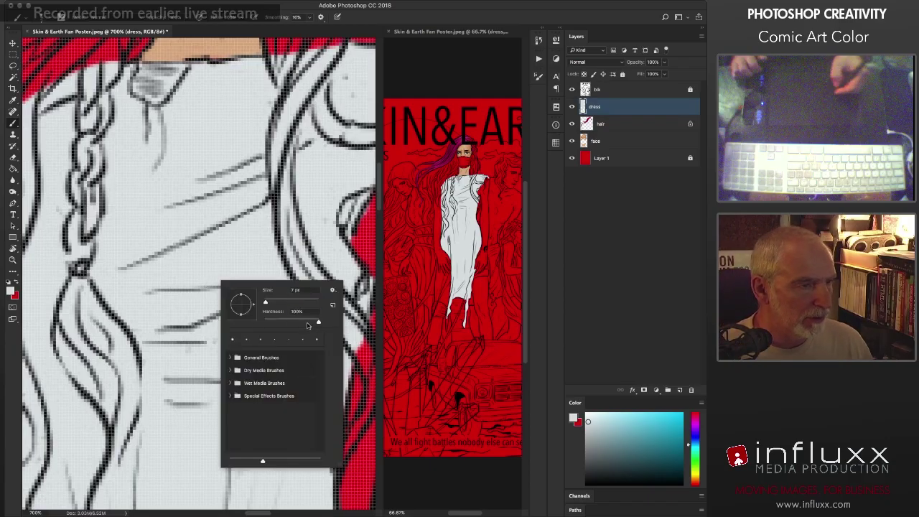
pyautogui.moveTo(285, 325); pyautogui.dragTo(272, 327)
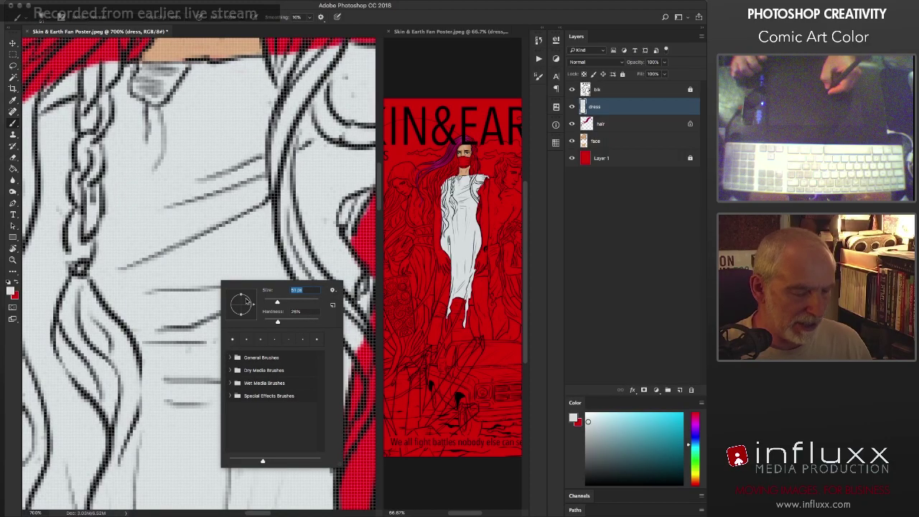
pyautogui.write('100')
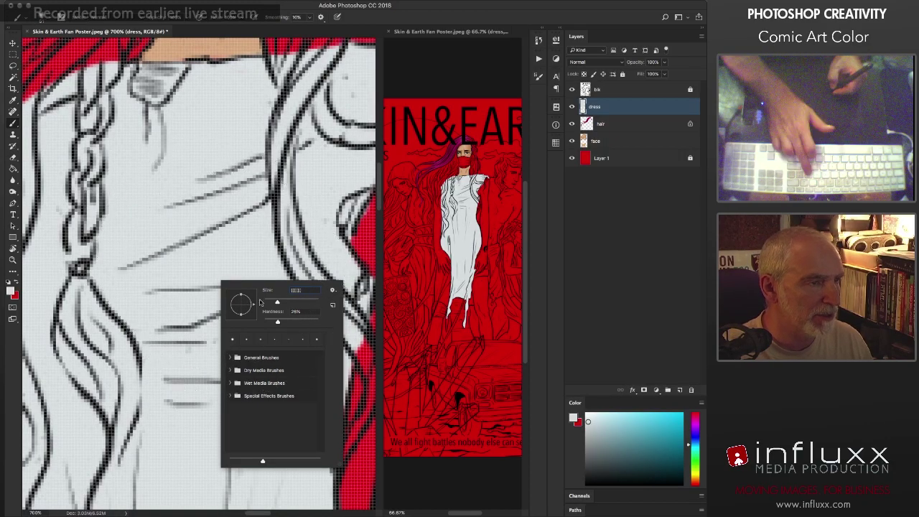
pyautogui.press('Return')
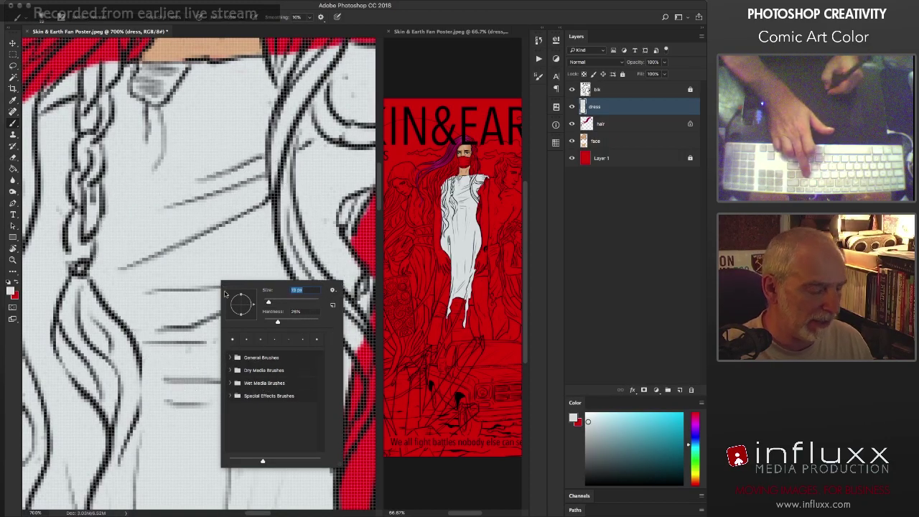
pyautogui.press('Return')
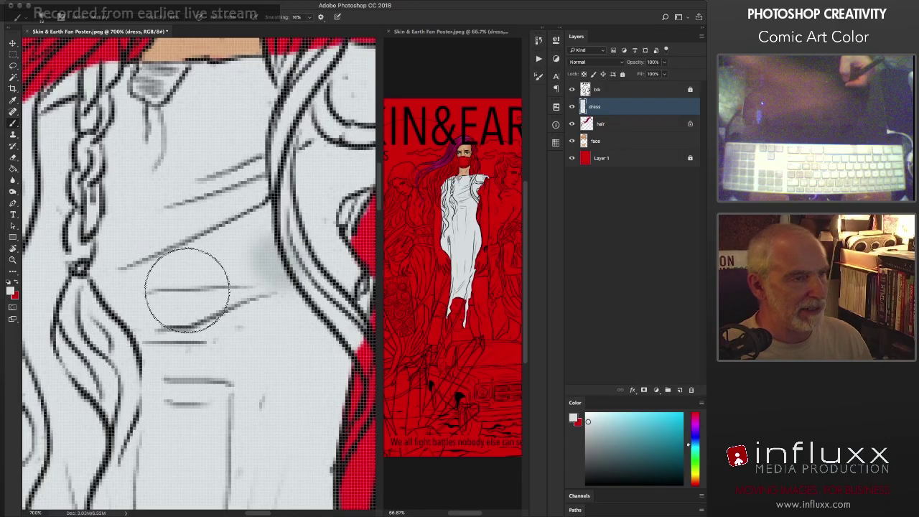
pyautogui.moveTo(257, 304)
pyautogui.mouseDown()
pyautogui.moveTo(250, 283)
pyautogui.moveTo(185, 317)
pyautogui.mouseUp()
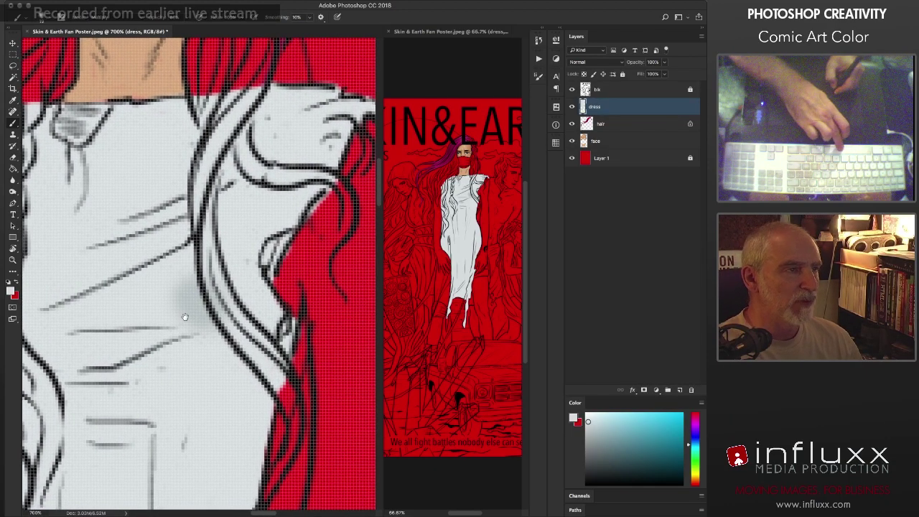
# Step: Lock the dress layer's transparent pixels and position the view over the dress
pyautogui.press('/')
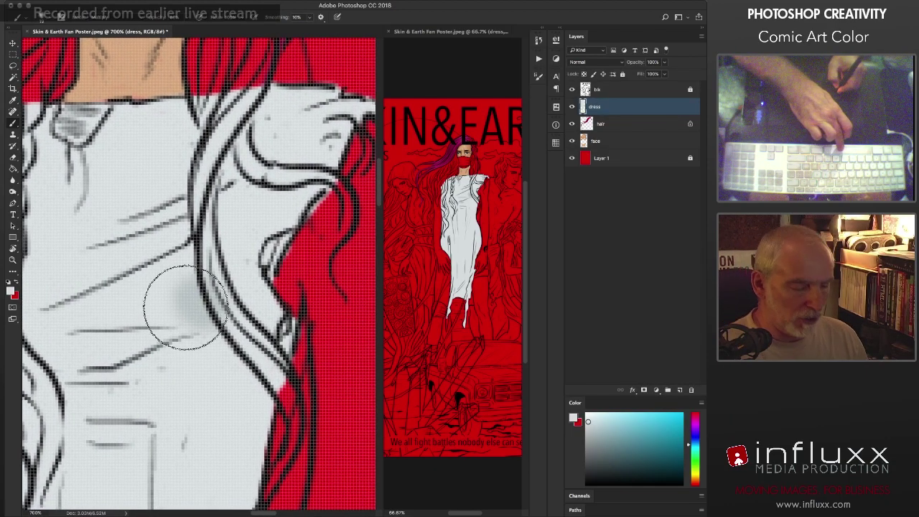
pyautogui.scroll(5, 168, 230)
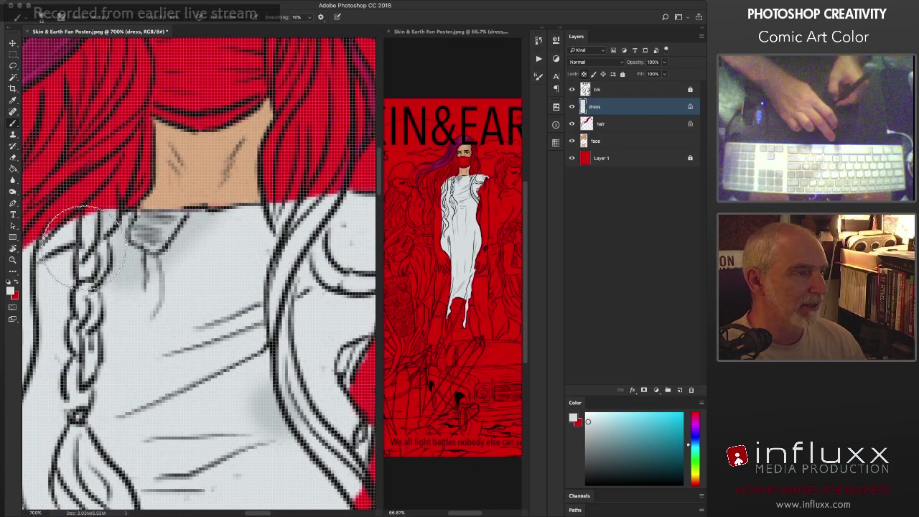
pyautogui.scroll(-5, 216, 215)
pyautogui.scroll(-3, 247, 207)
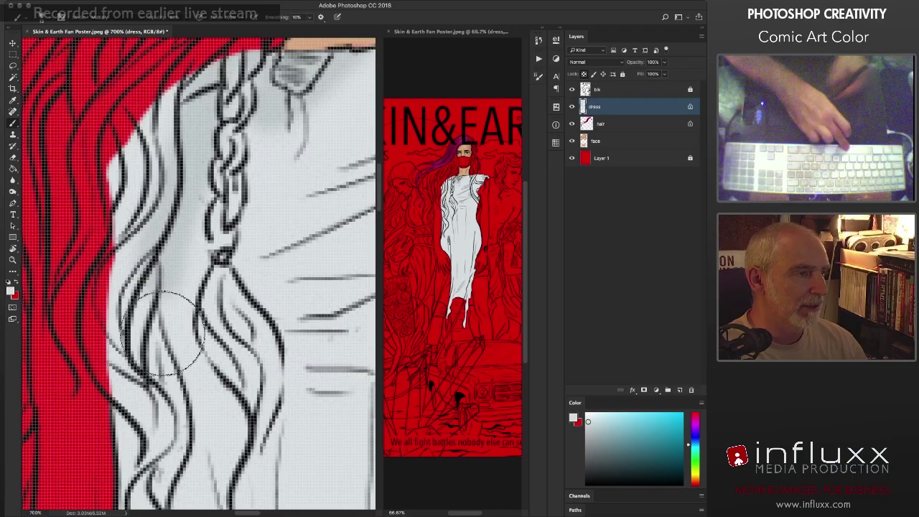
pyautogui.moveTo(173, 130); pyautogui.dragTo(166, 309)
pyautogui.moveTo(125, 154); pyautogui.dragTo(129, 381)
pyautogui.scroll(-2, 159, 229)
pyautogui.hscroll(3, 159, 229)
pyautogui.scroll(-6, 162, 216)
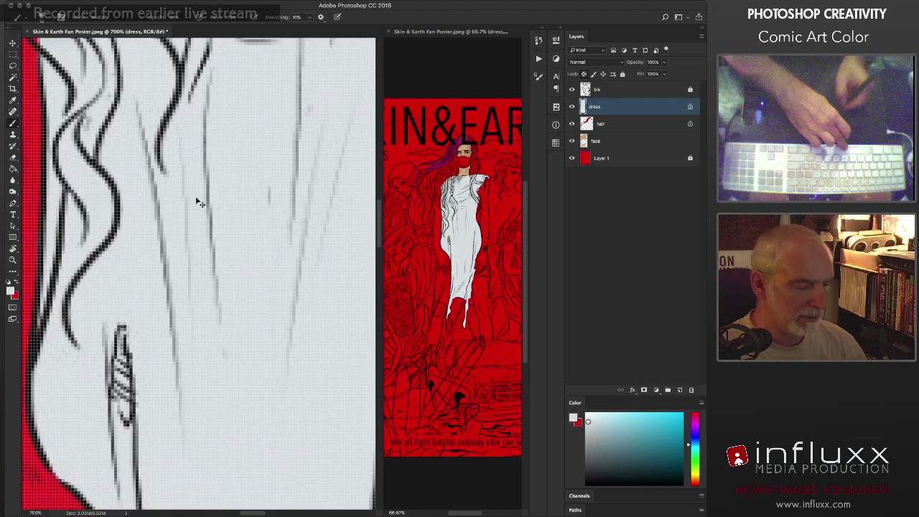
pyautogui.scroll(-1, 198, 203)
pyautogui.scroll(-3, 198, 202)
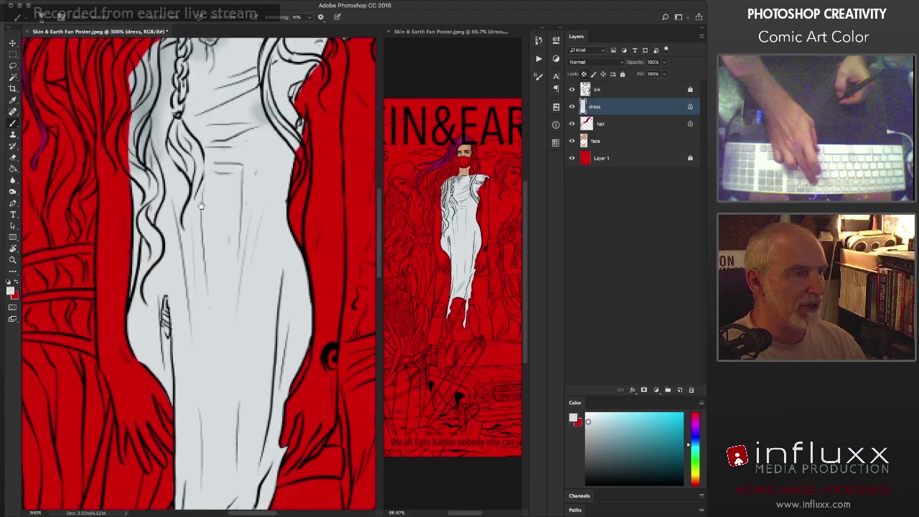
pyautogui.scroll(2, 204, 188)
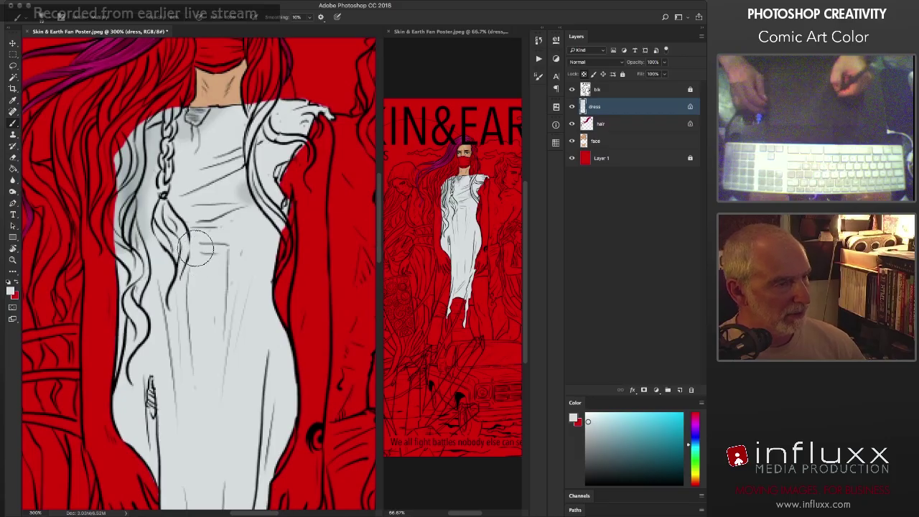
# Step: Brush soft grey shading down the dress middle, undoing the last darker stroke
pyautogui.moveTo(199, 248)
pyautogui.mouseDown()
pyautogui.moveTo(193, 295)
pyautogui.moveTo(212, 515)
pyautogui.mouseUp()
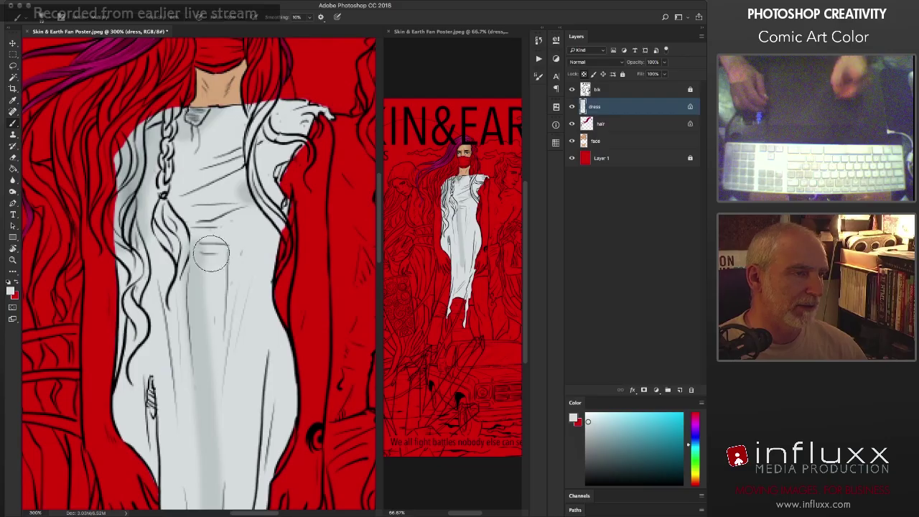
pyautogui.moveTo(211, 253); pyautogui.dragTo(214, 295)
pyautogui.press('super+z')
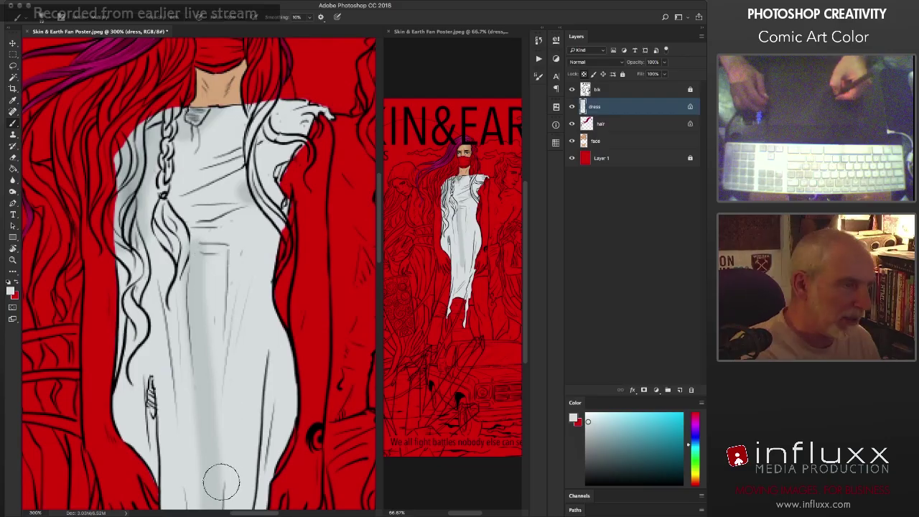
# Step: Sample a grey from the dress and shade its right edge darker
pyautogui.keyDown('alt'); pyautogui.click(192, 286); pyautogui.keyUp('alt')
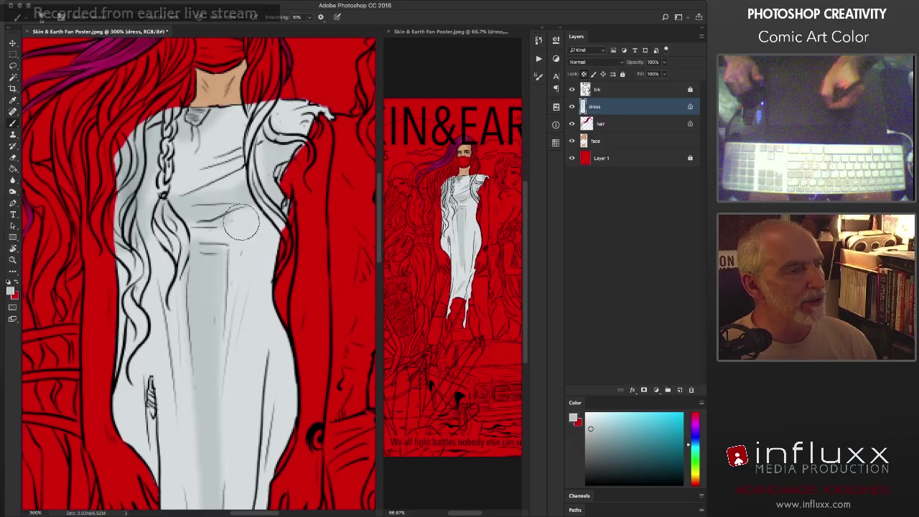
pyautogui.moveTo(279, 244)
pyautogui.mouseDown()
pyautogui.moveTo(274, 290)
pyautogui.moveTo(268, 250)
pyautogui.moveTo(265, 309)
pyautogui.moveTo(286, 212)
pyautogui.moveTo(265, 300)
pyautogui.mouseUp()
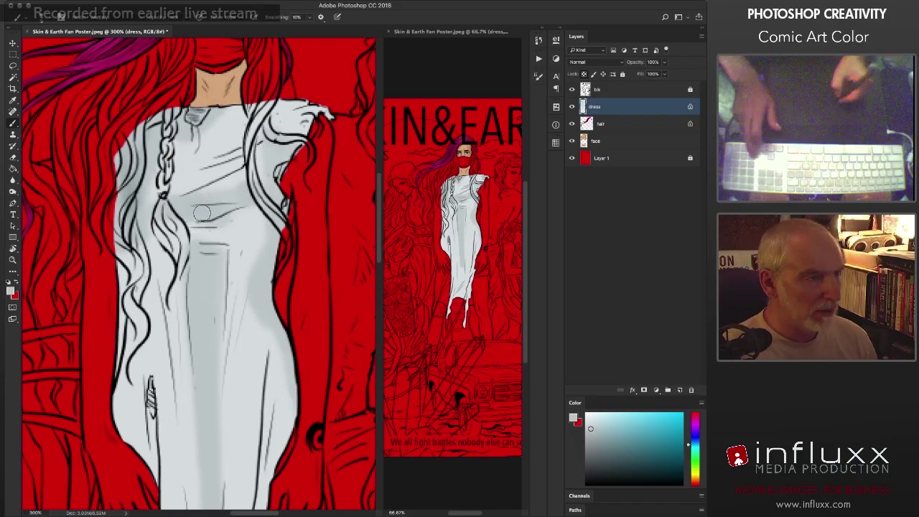
pyautogui.scroll(3, 203, 218)
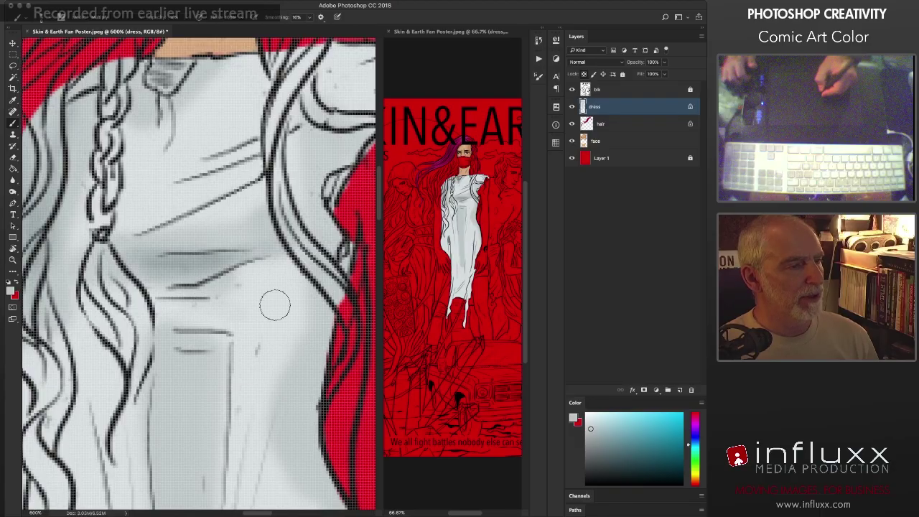
pyautogui.moveTo(300, 361); pyautogui.dragTo(265, 229)
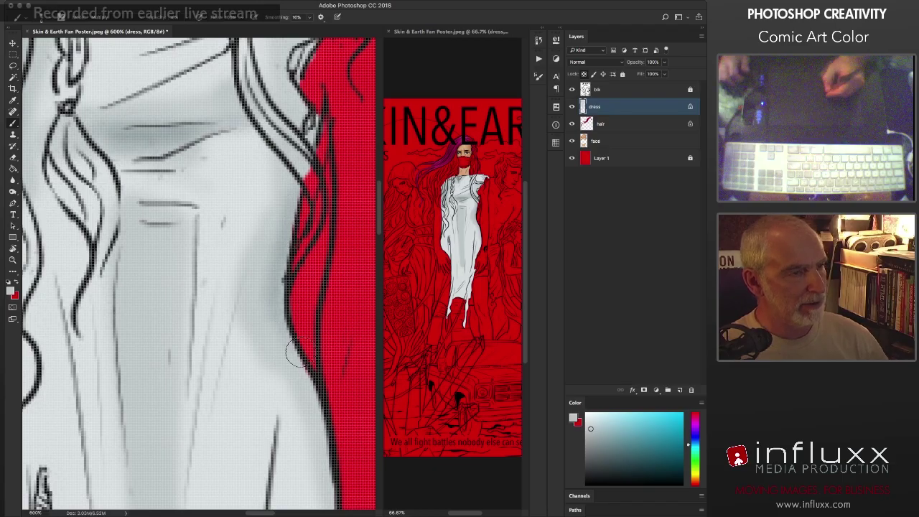
# Step: Sample a darker grey, shade the dress centre, and draw a straight diagonal fold line
pyautogui.keyDown('alt'); pyautogui.click(160, 133); pyautogui.keyUp('alt')
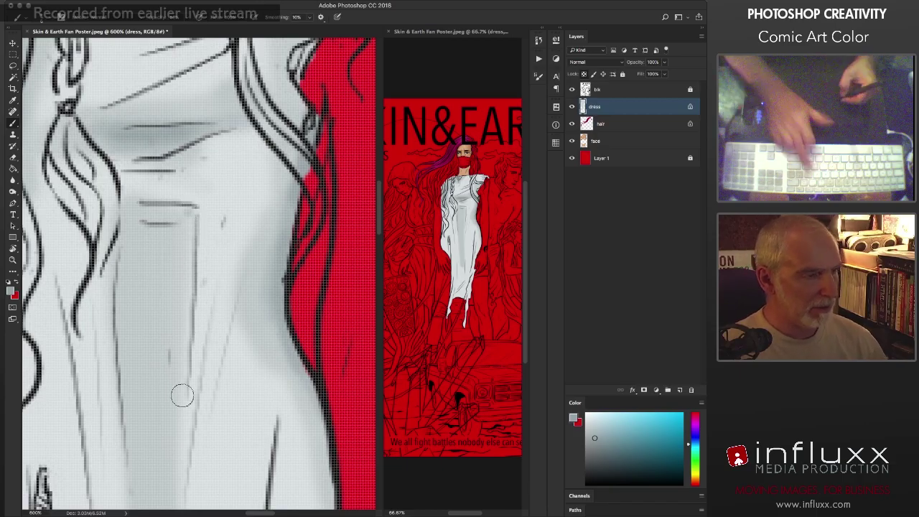
pyautogui.moveTo(194, 219); pyautogui.dragTo(180, 418)
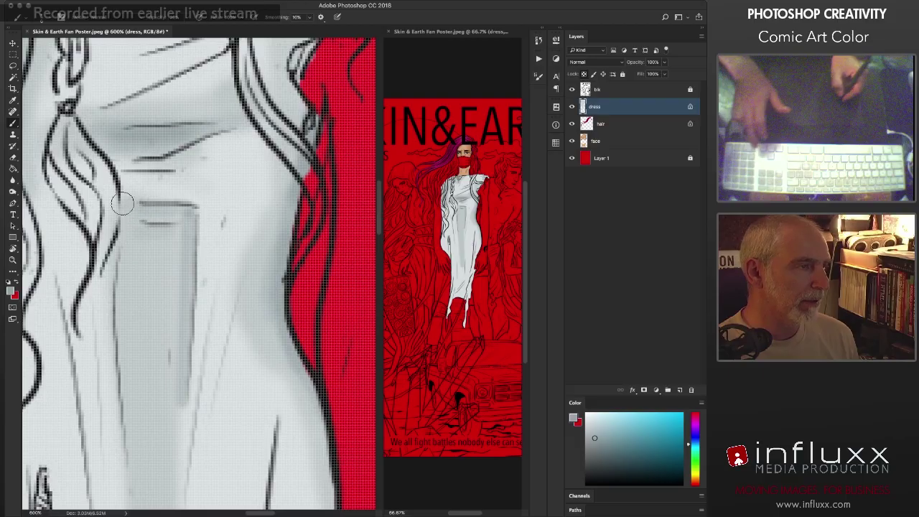
pyautogui.scroll(-3, 164, 301)
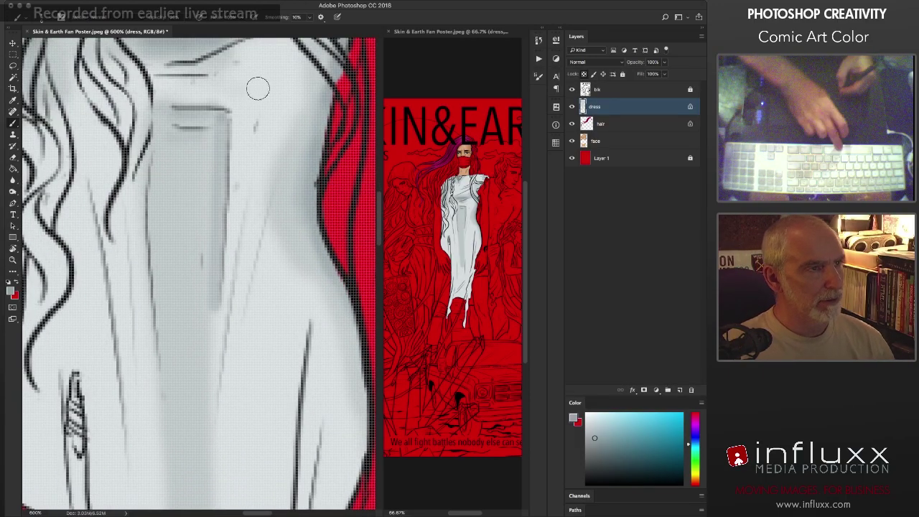
pyautogui.keyDown('shift'); pyautogui.click(220, 352); pyautogui.keyUp('shift')
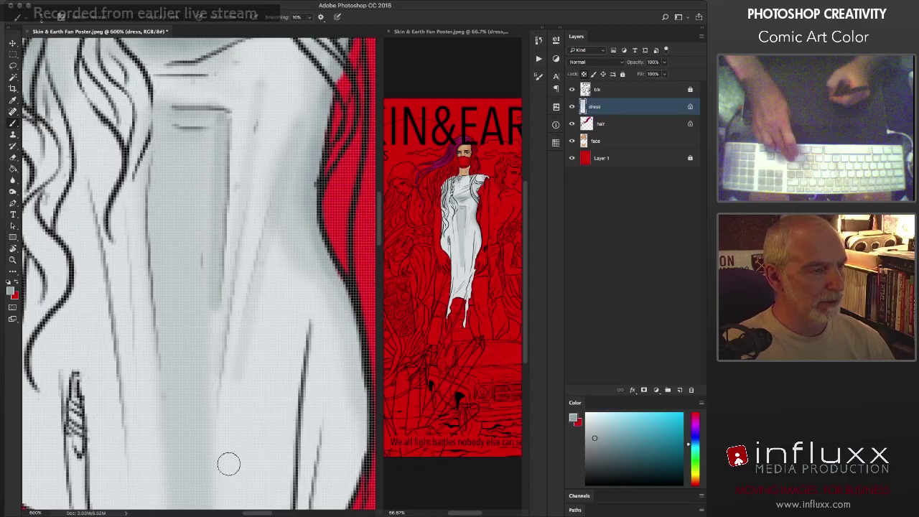
# Step: Set the brush's Shape Dynamics Size Jitter Control to Fade over 100 steps
pyautogui.click(539, 76)
pyautogui.click(464, 106)
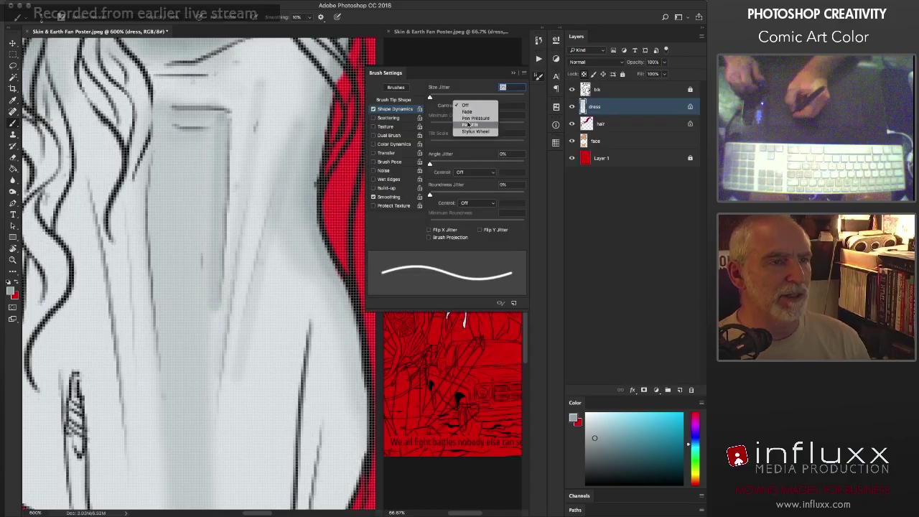
pyautogui.click(467, 111)
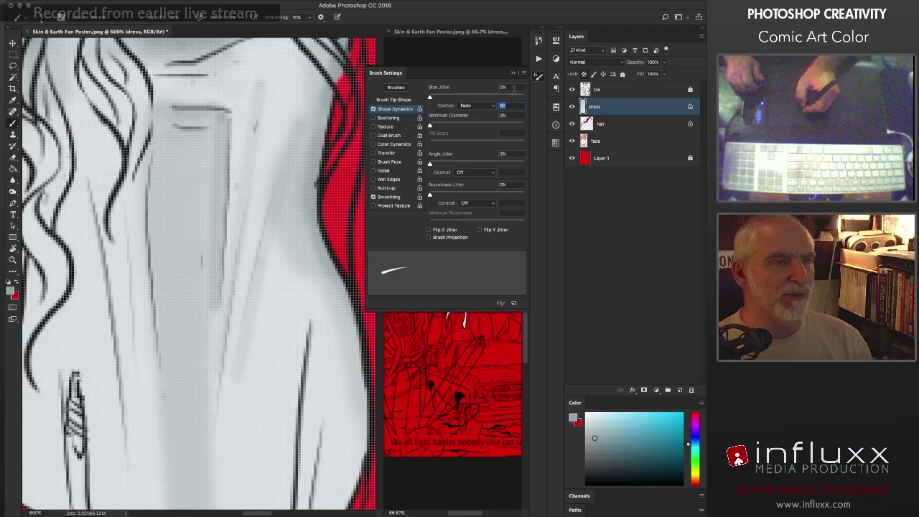
pyautogui.write('100')
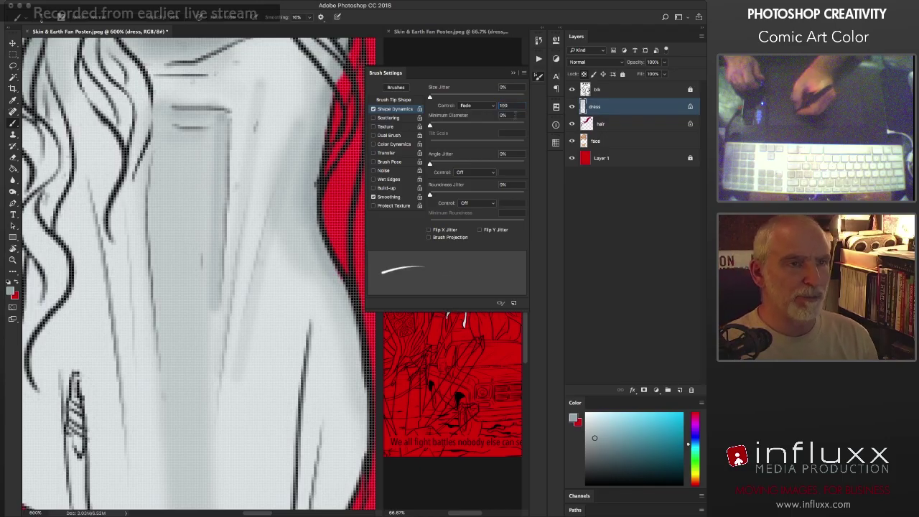
pyautogui.click(539, 76)
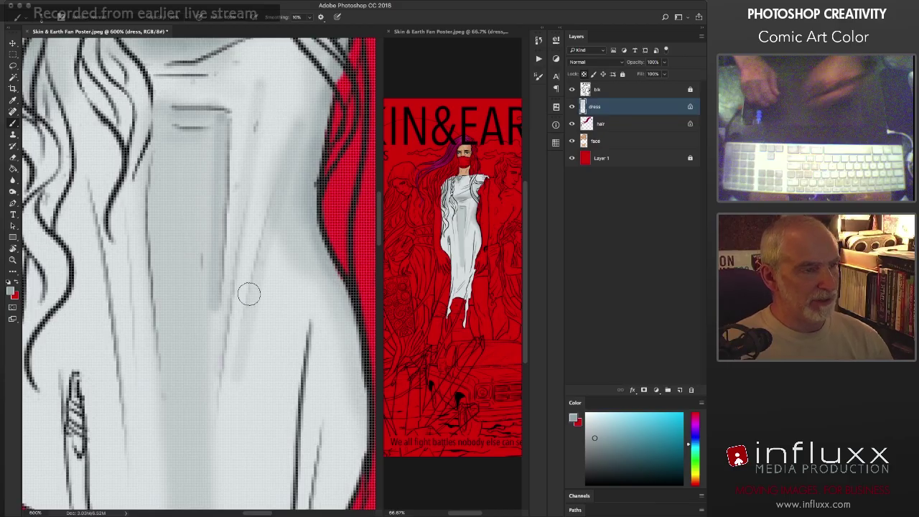
# Step: Paint faint grey vertical fold strokes along the dress's central fold
pyautogui.moveTo(251, 397); pyautogui.dragTo(256, 199)
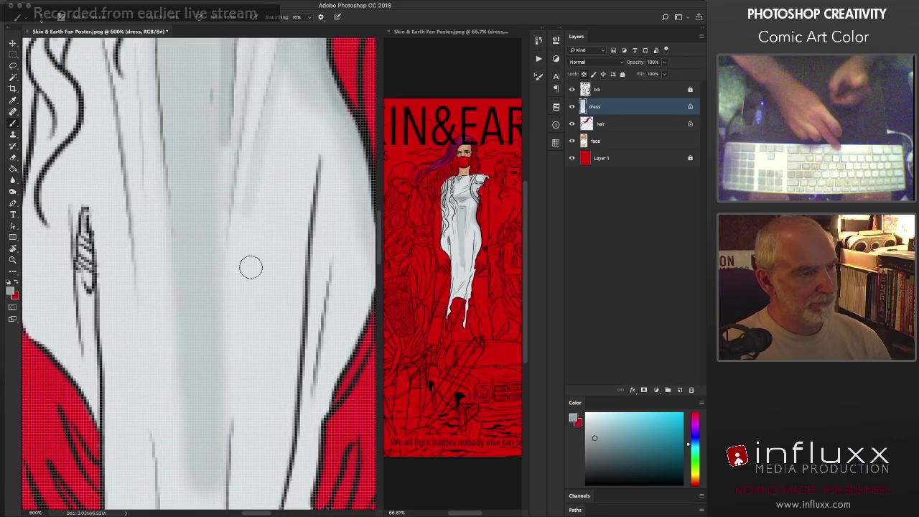
pyautogui.moveTo(239, 376); pyautogui.dragTo(244, 240)
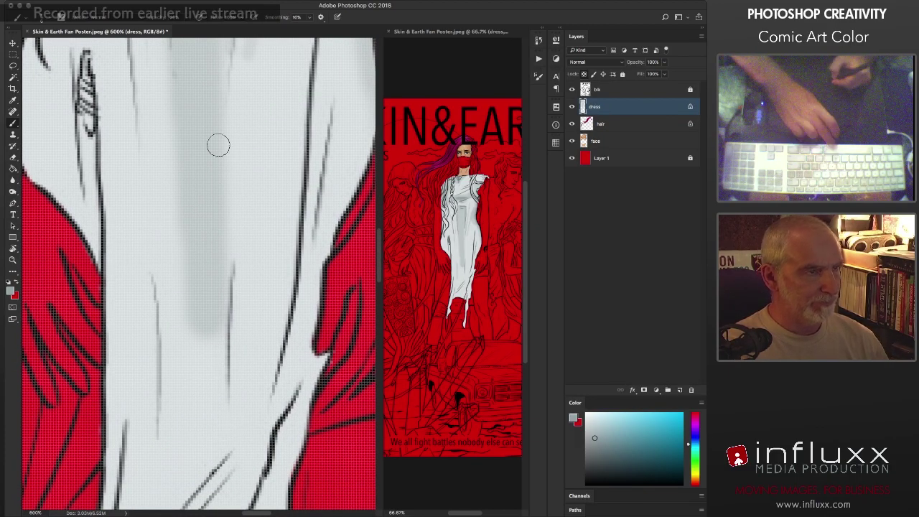
pyautogui.moveTo(221, 289); pyautogui.dragTo(223, 453)
pyautogui.moveTo(169, 92); pyautogui.dragTo(183, 257)
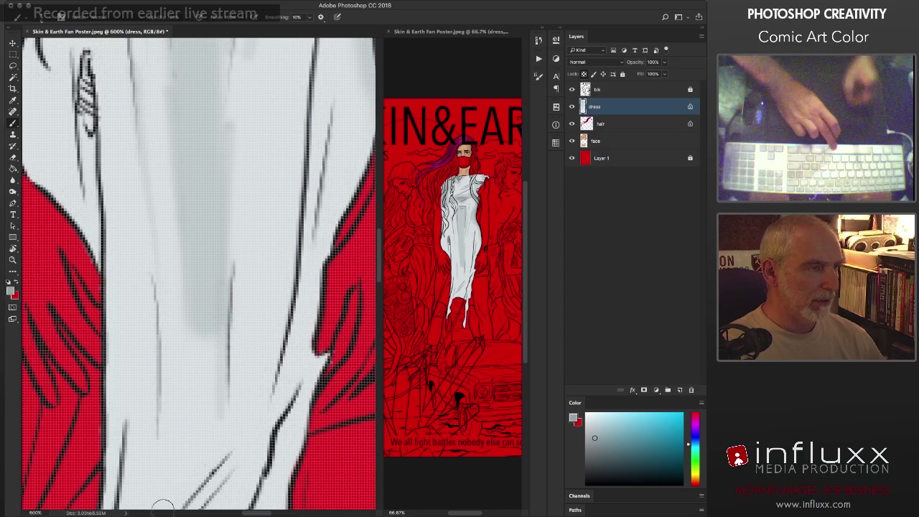
pyautogui.moveTo(185, 249); pyautogui.dragTo(184, 442)
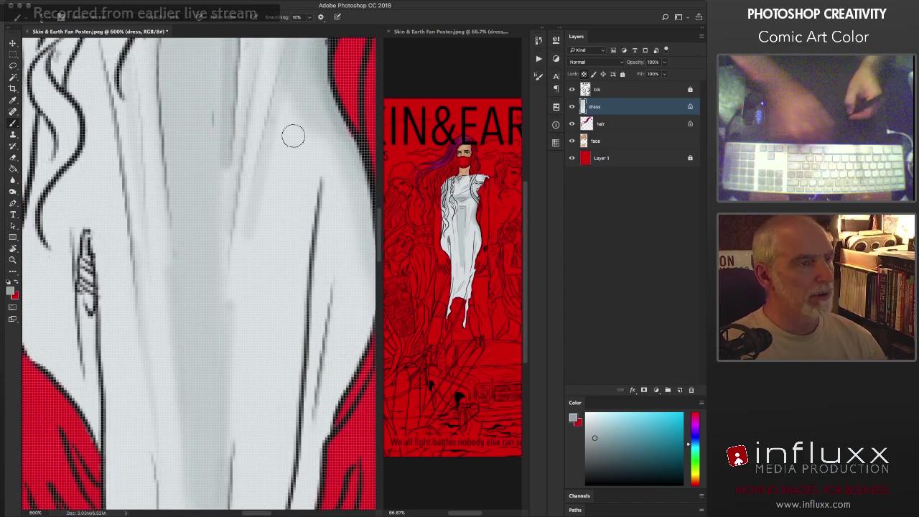
pyautogui.moveTo(256, 514)
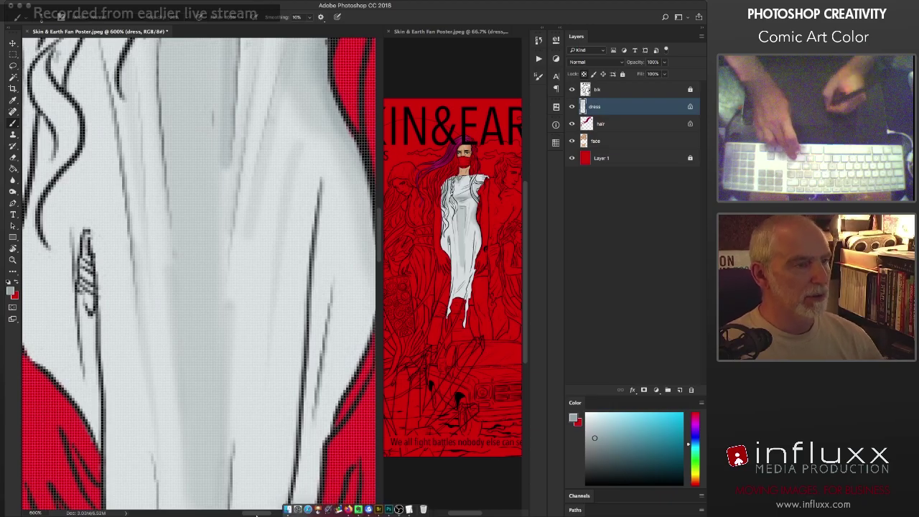
pyautogui.moveTo(296, 338); pyautogui.dragTo(253, 203)
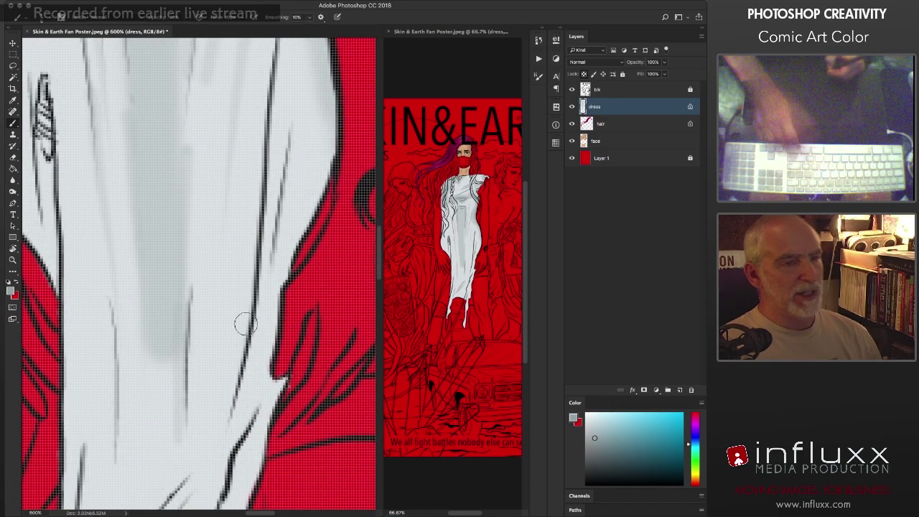
pyautogui.moveTo(285, 73); pyautogui.dragTo(273, 264)
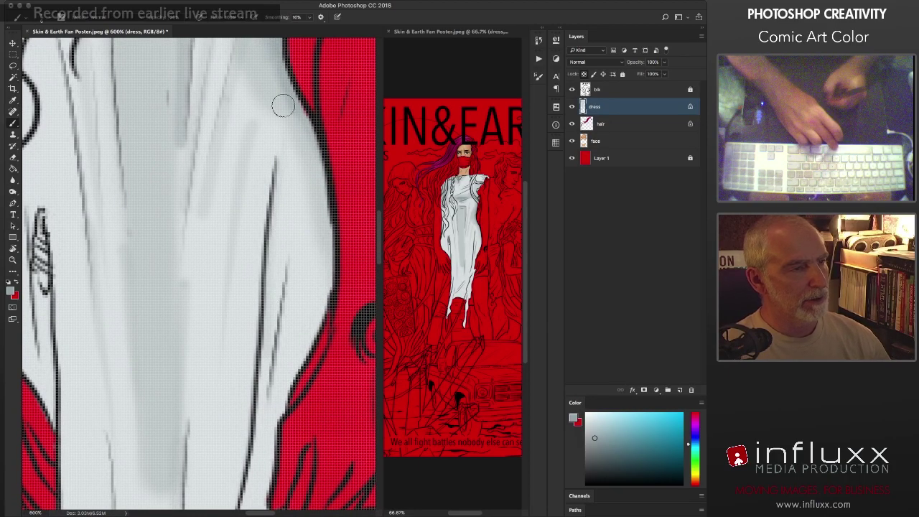
pyautogui.moveTo(269, 371); pyautogui.dragTo(273, 206)
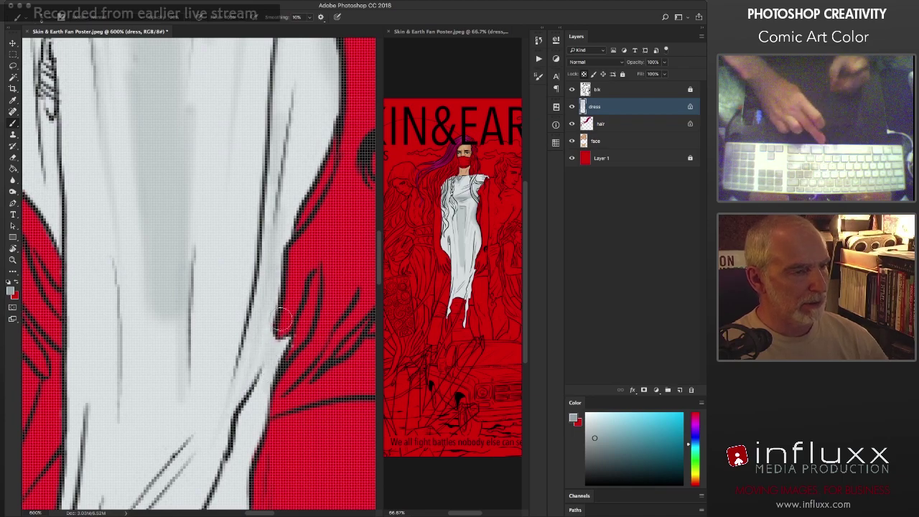
pyautogui.moveTo(165, 287); pyautogui.dragTo(173, 158)
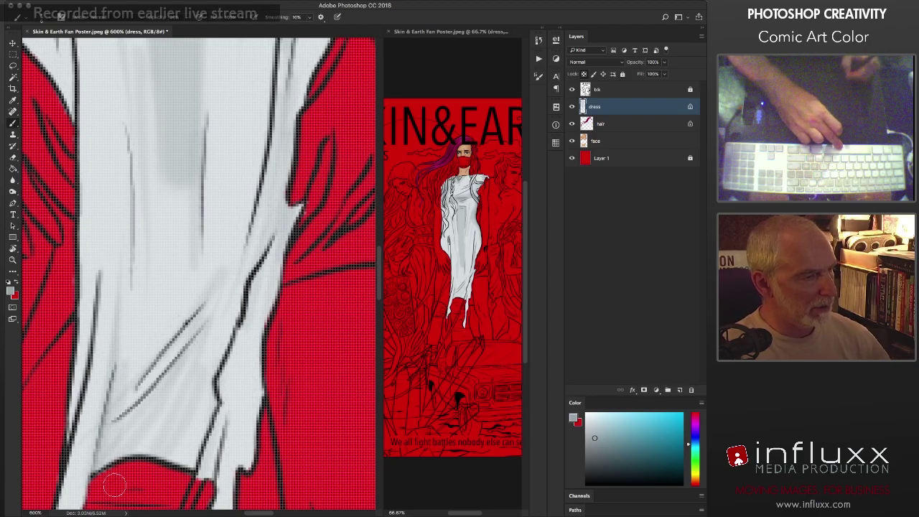
pyautogui.scroll(-5, 144, 431)
pyautogui.hscroll(-3, 144, 431)
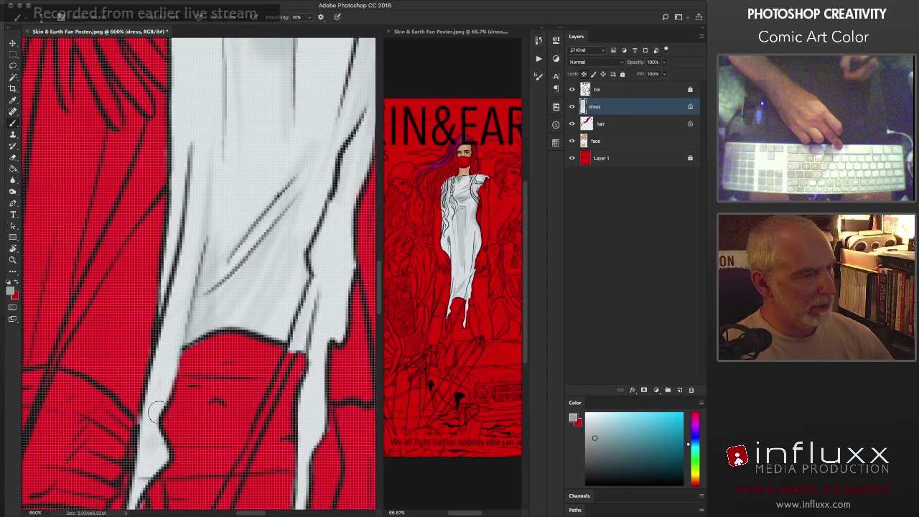
pyautogui.scroll(4, 179, 381)
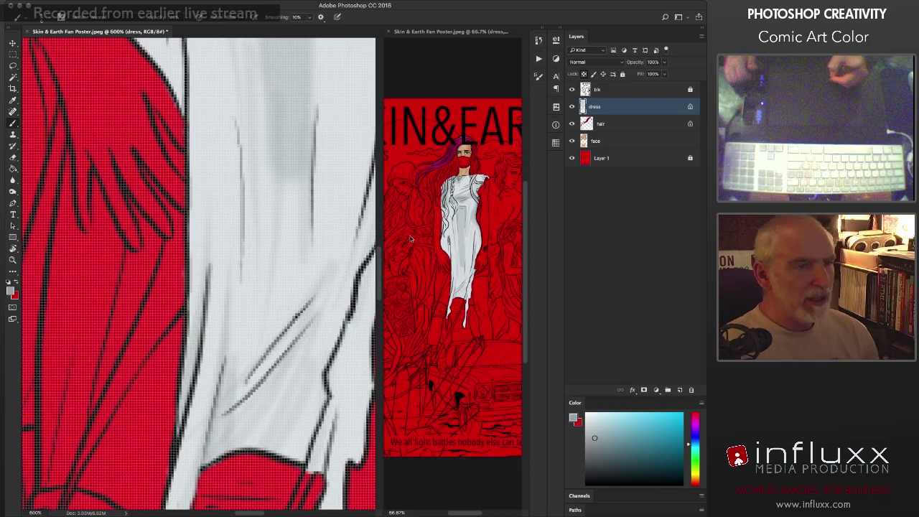
# Step: Sample a lighter grey from the dress and add highlight strokes on the upper folds
pyautogui.keyDown('alt'); pyautogui.click(227, 194); pyautogui.keyUp('alt')
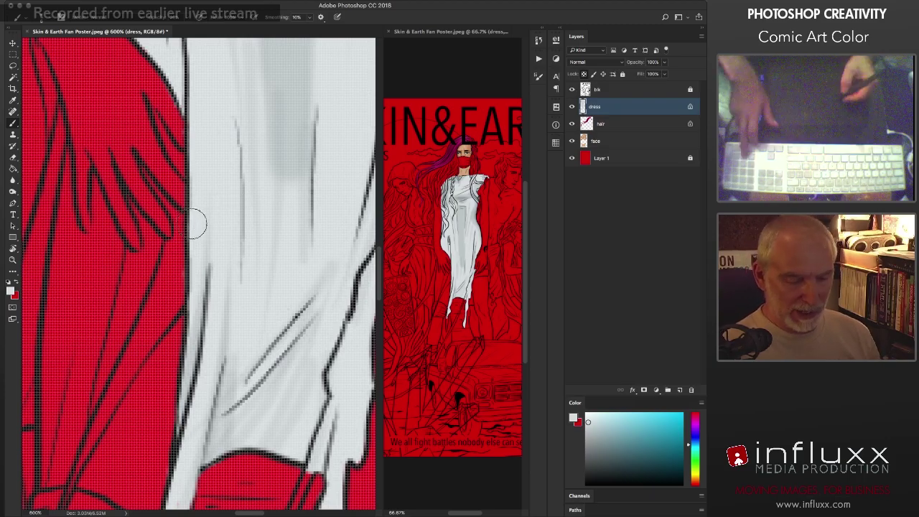
pyautogui.moveTo(242, 267); pyautogui.dragTo(191, 412)
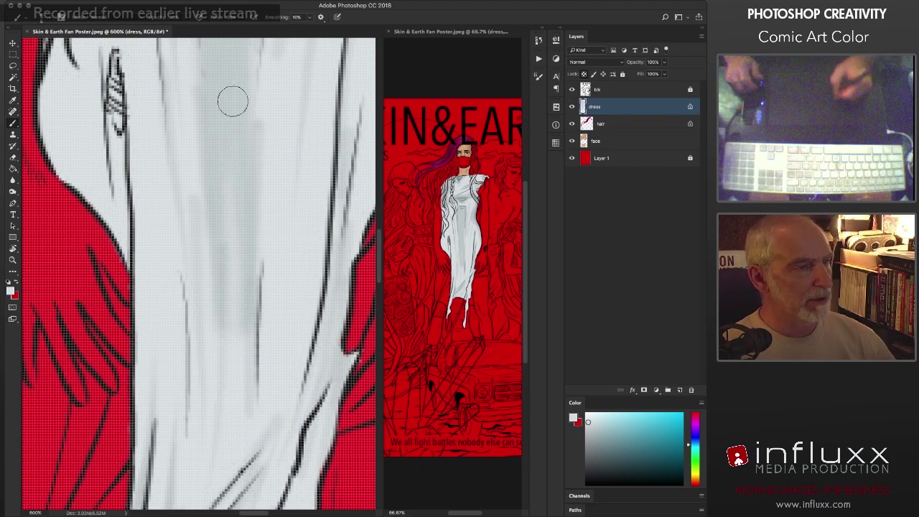
pyautogui.moveTo(224, 254); pyautogui.dragTo(227, 397)
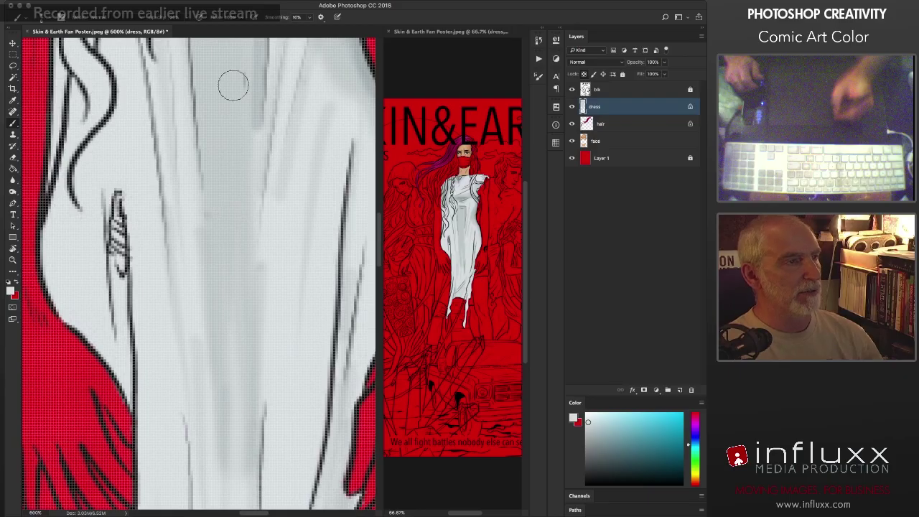
pyautogui.scroll(5, 226, 283)
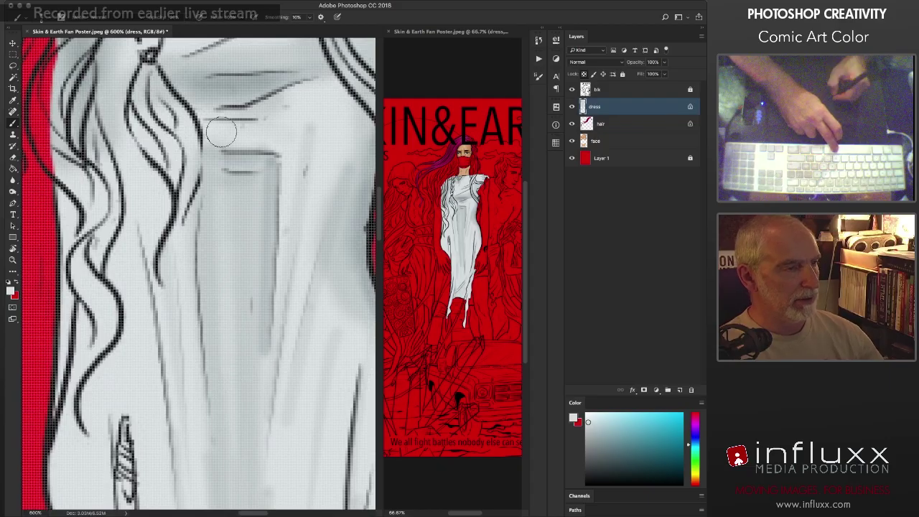
pyautogui.moveTo(223, 337); pyautogui.dragTo(237, 243)
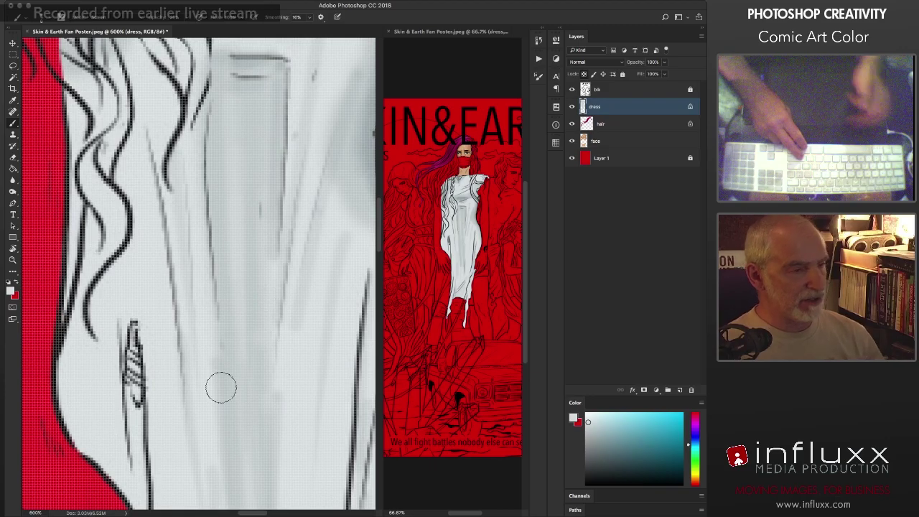
# Step: Zoom out and shade the collar and chest beside the left braid in soft grey
pyautogui.press('super+minus')
pyautogui.press('super+minus')
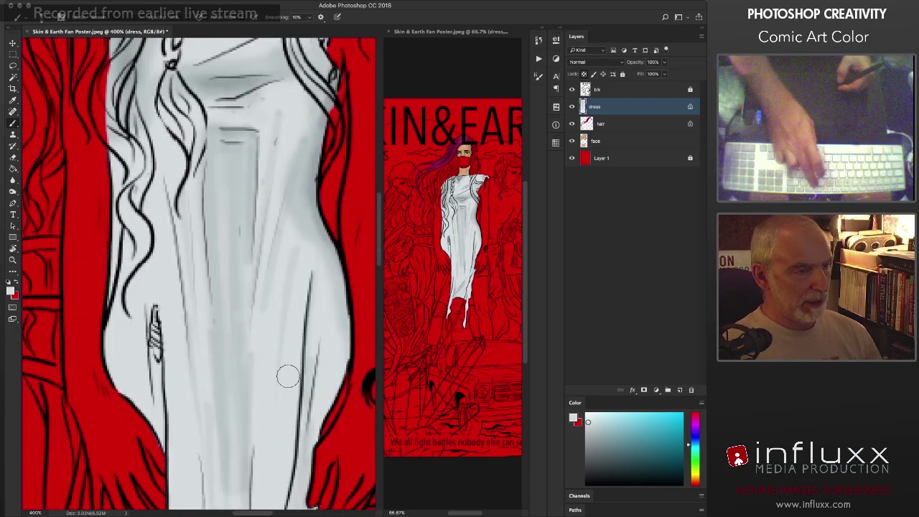
pyautogui.moveTo(246, 404); pyautogui.dragTo(228, 270)
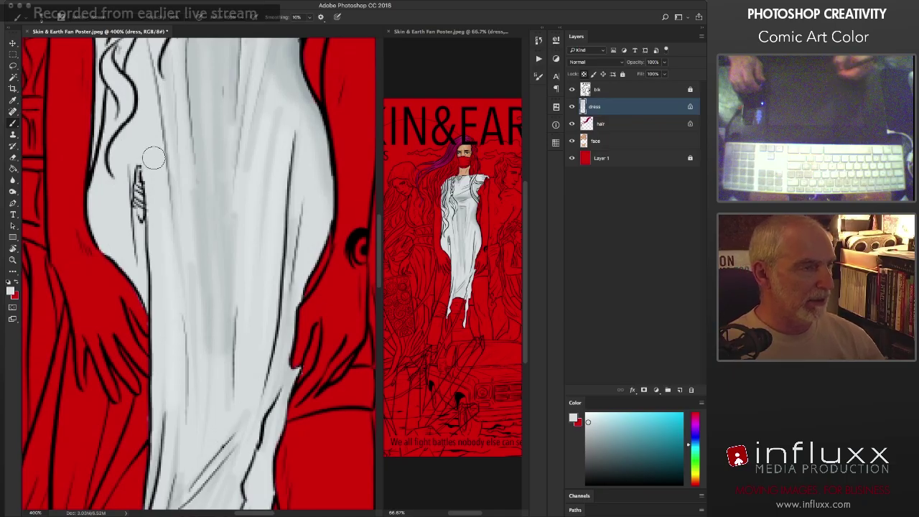
pyautogui.moveTo(210, 199); pyautogui.dragTo(230, 406)
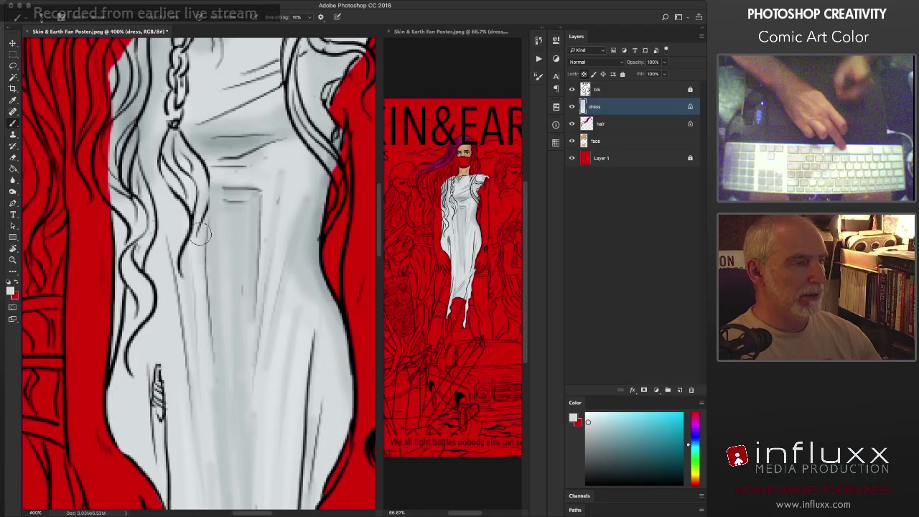
pyautogui.scroll(5, 210, 199)
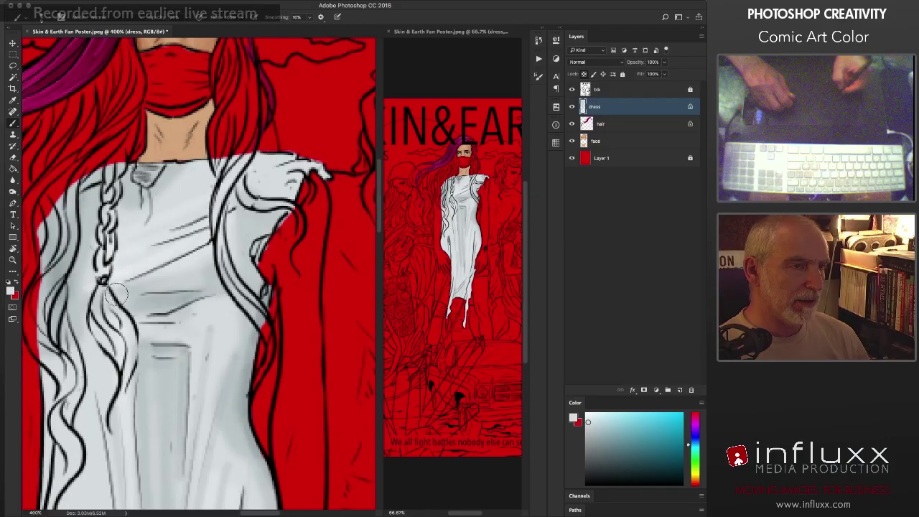
# Step: Brush more soft grey shading down the dress's left edge beside the braid
pyautogui.moveTo(181, 352)
pyautogui.mouseDown()
pyautogui.moveTo(210, 270)
pyautogui.moveTo(207, 242)
pyautogui.mouseUp()
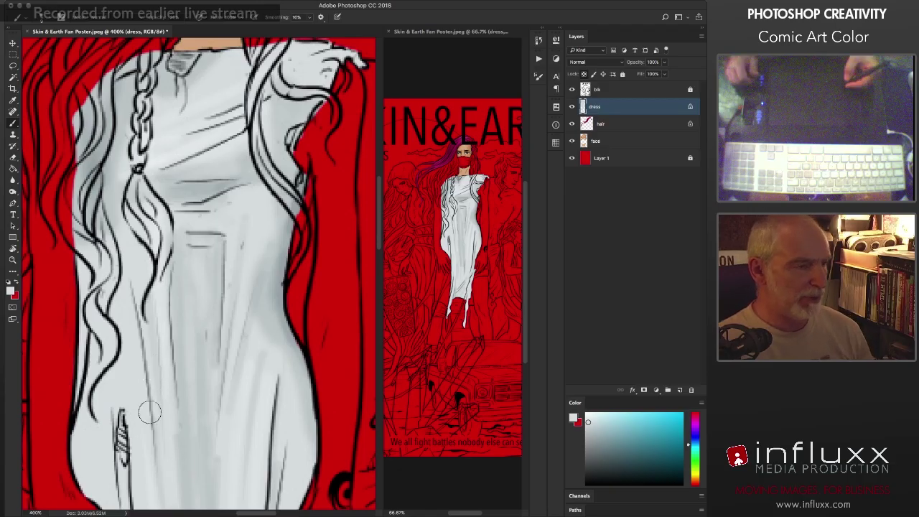
pyautogui.moveTo(148, 415); pyautogui.dragTo(238, 329)
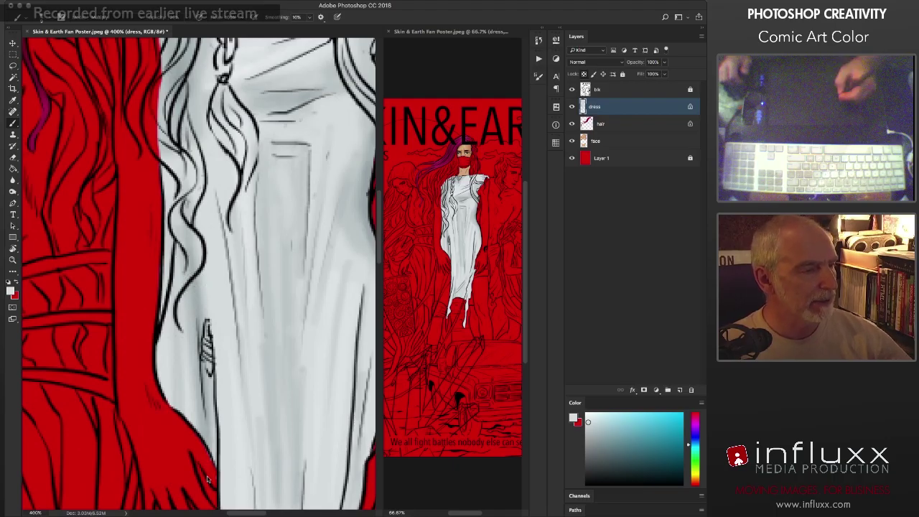
pyautogui.scroll(-10, 194, 287)
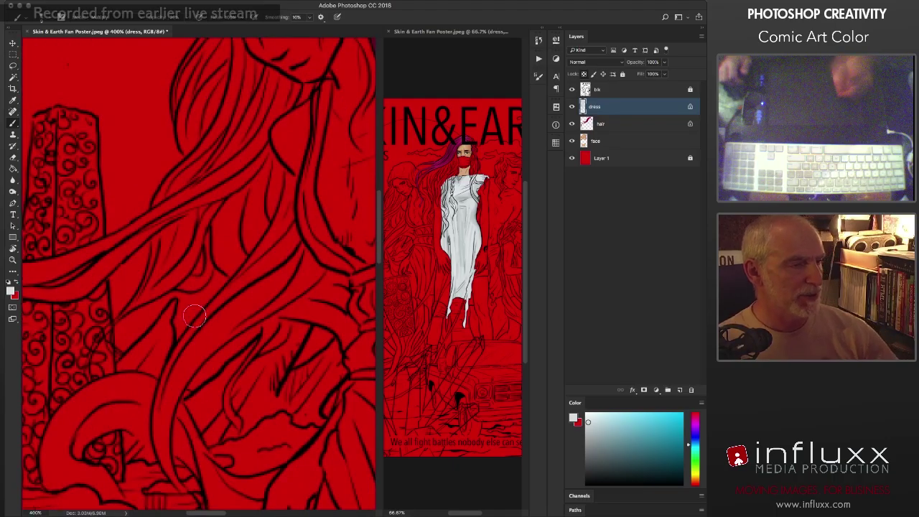
# Step: Close the second poster document tab and fit the full cover on screen with Cmd+0
pyautogui.hotkey('ctrl', '0')
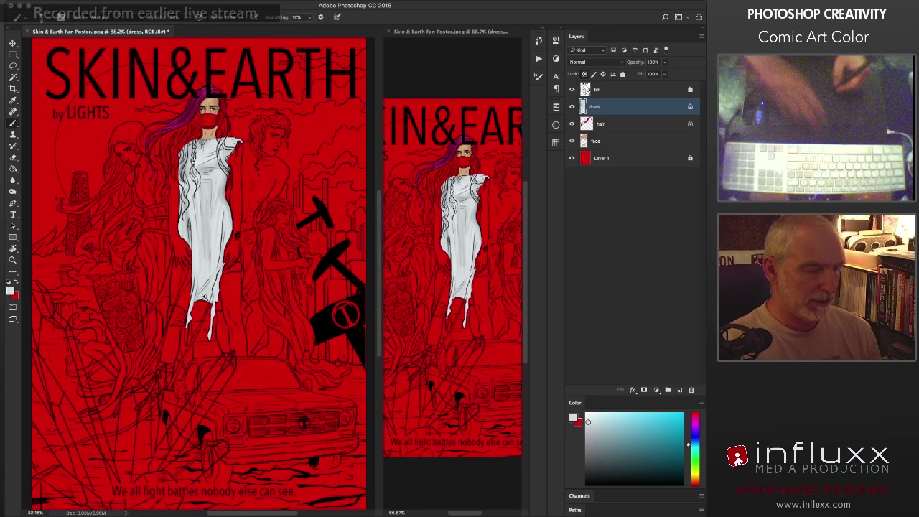
pyautogui.scroll(4, 193, 244)
pyautogui.scroll(6, 191, 248)
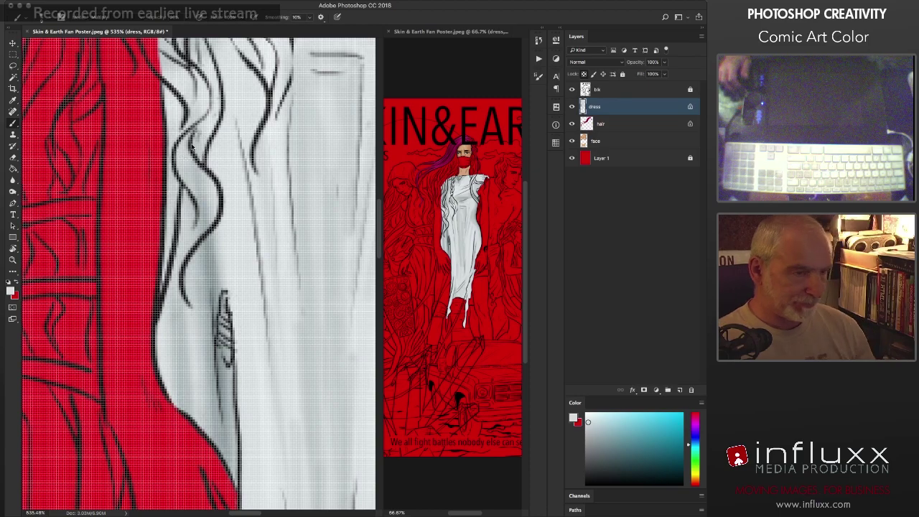
pyautogui.click(389, 32)
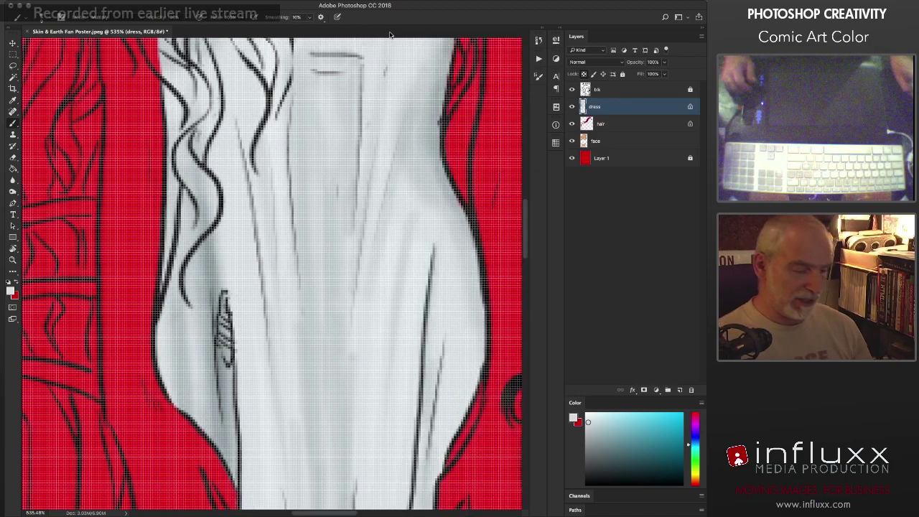
pyautogui.press('super+0')
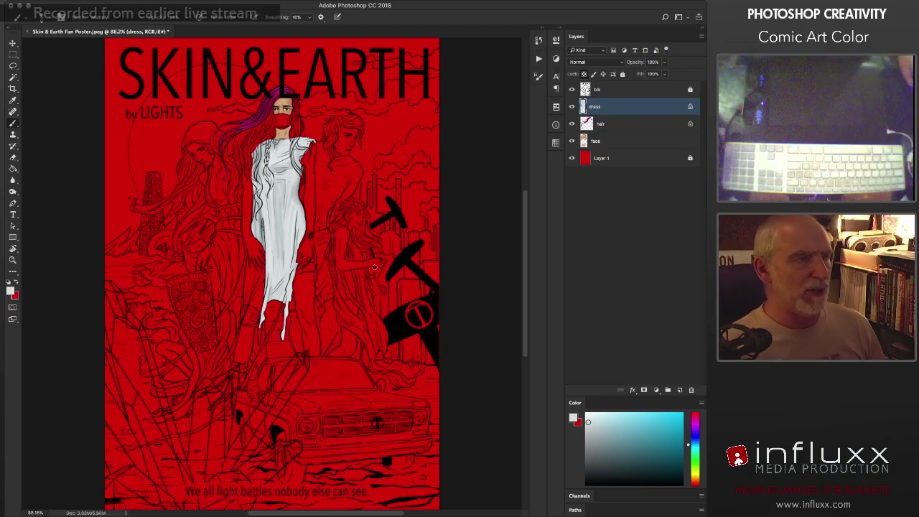
# Step: Hide the red Layer 1 fill and give the face layer Hue −7, Saturation +23, Lightness +13
pyautogui.click(648, 143)
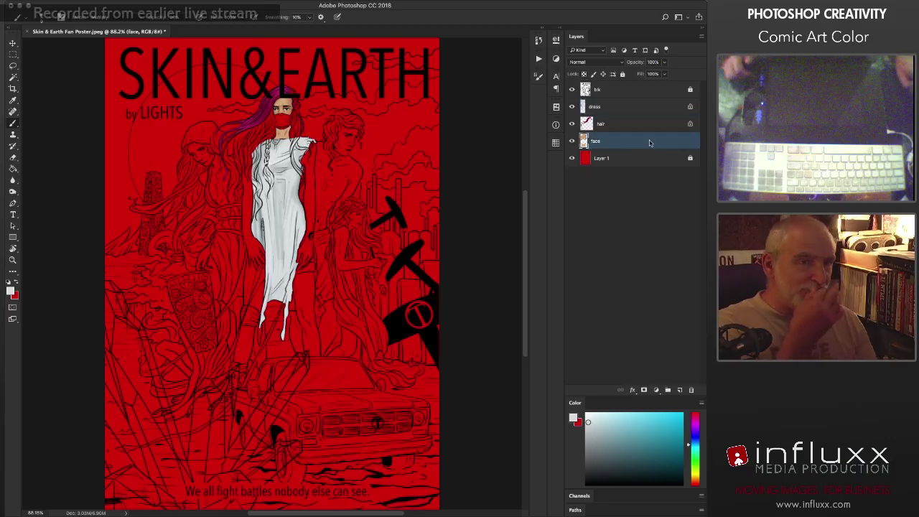
pyautogui.click(573, 159)
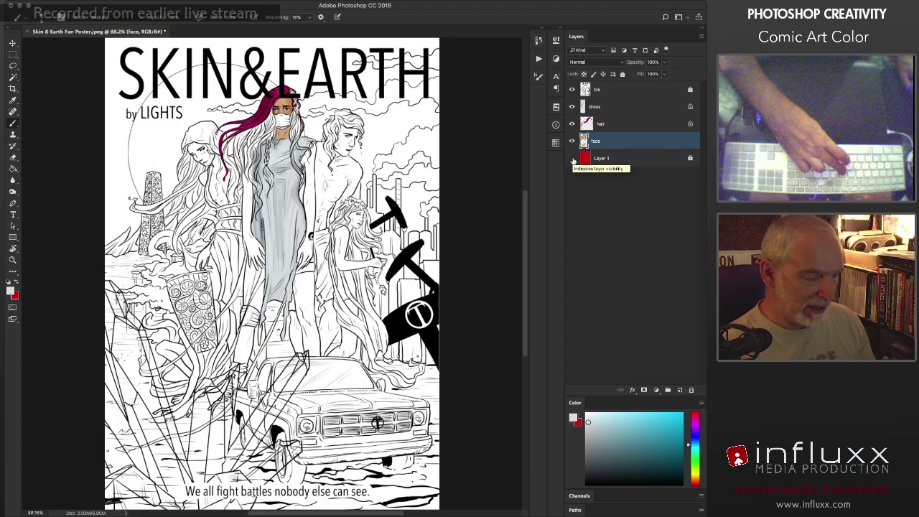
pyautogui.press('super+u')
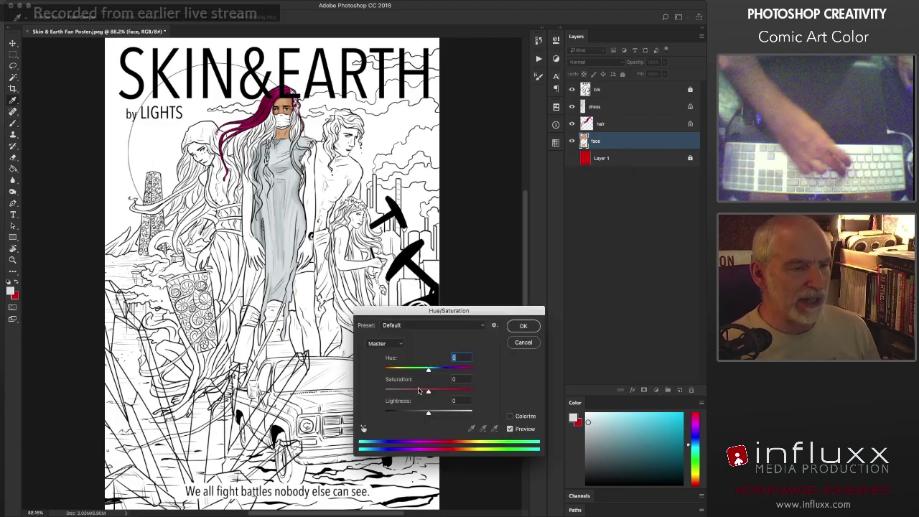
pyautogui.moveTo(429, 392); pyautogui.dragTo(433, 415)
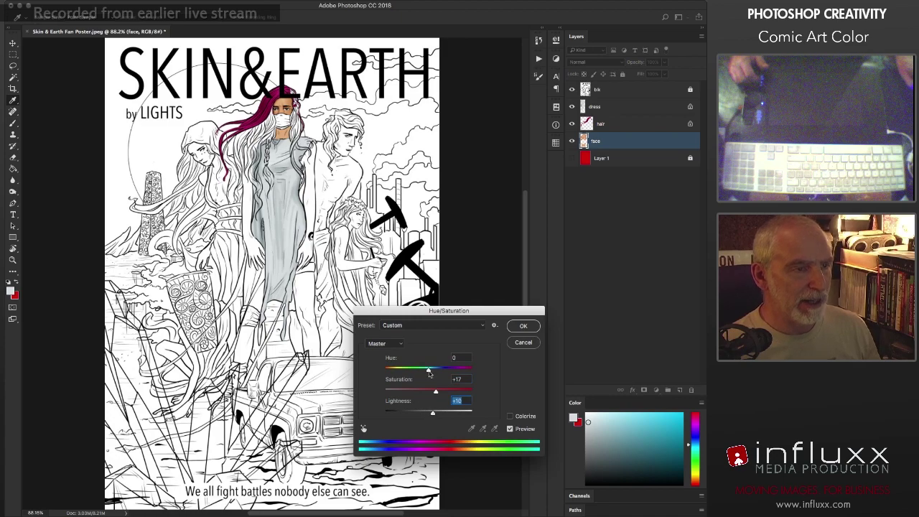
pyautogui.moveTo(428, 372); pyautogui.dragTo(426, 373)
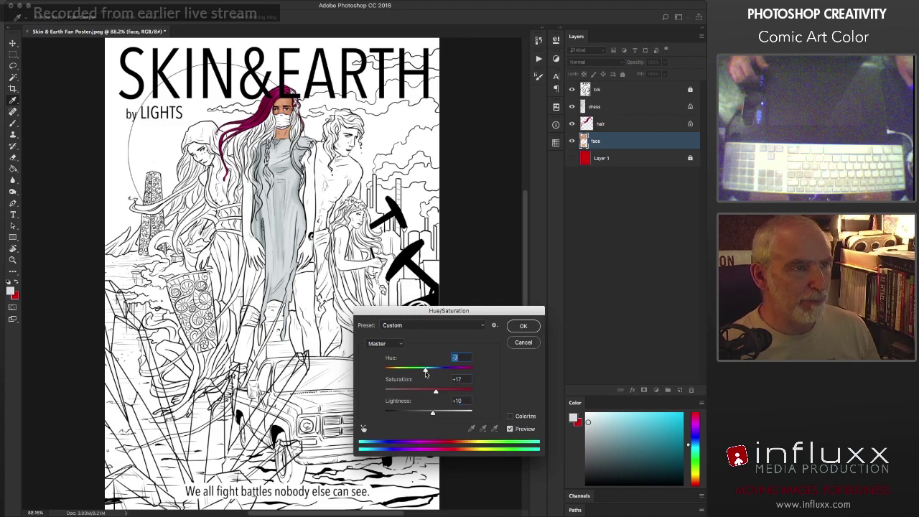
pyautogui.moveTo(433, 414); pyautogui.dragTo(436, 394)
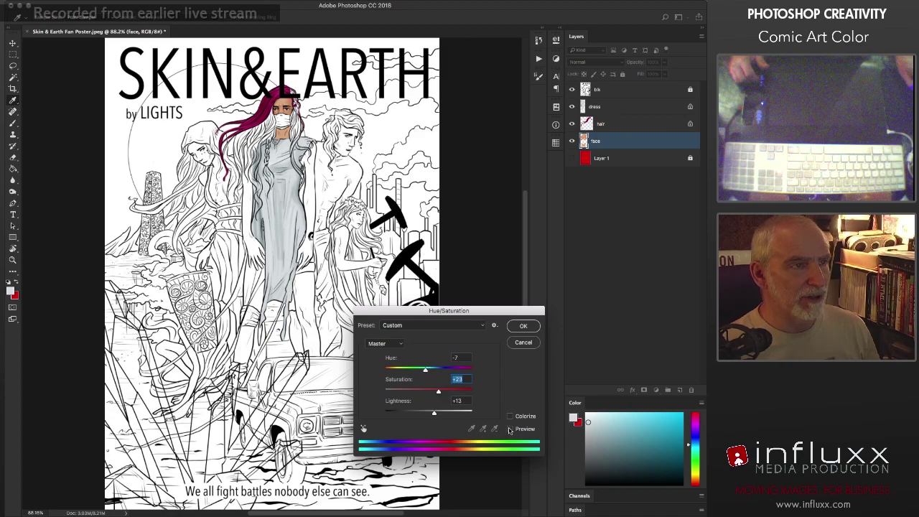
pyautogui.click(509, 429)
pyautogui.click(524, 327)
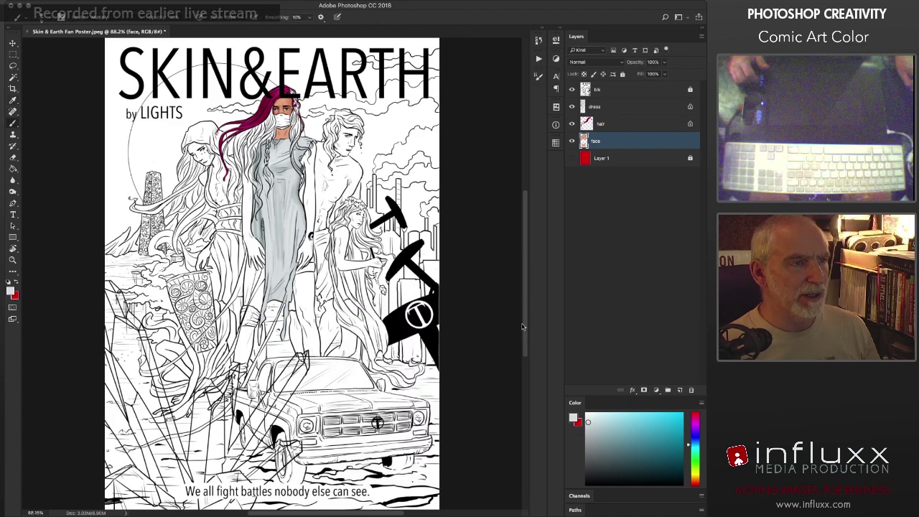
pyautogui.click(664, 124)
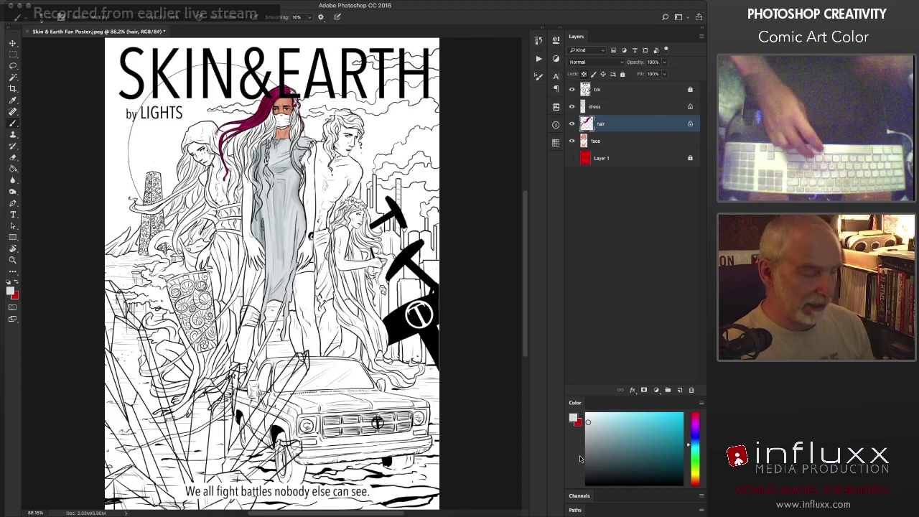
pyautogui.press('super+u')
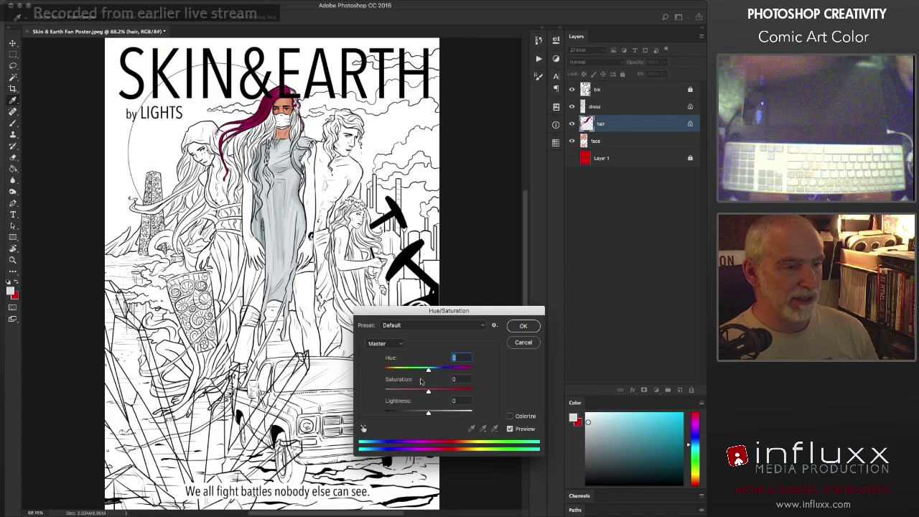
pyautogui.moveTo(428, 372); pyautogui.dragTo(408, 374)
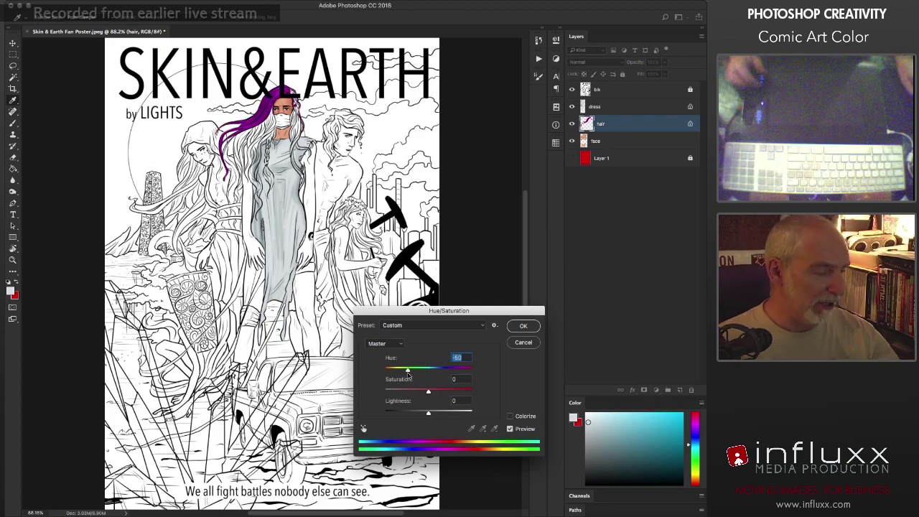
pyautogui.press('Escape')
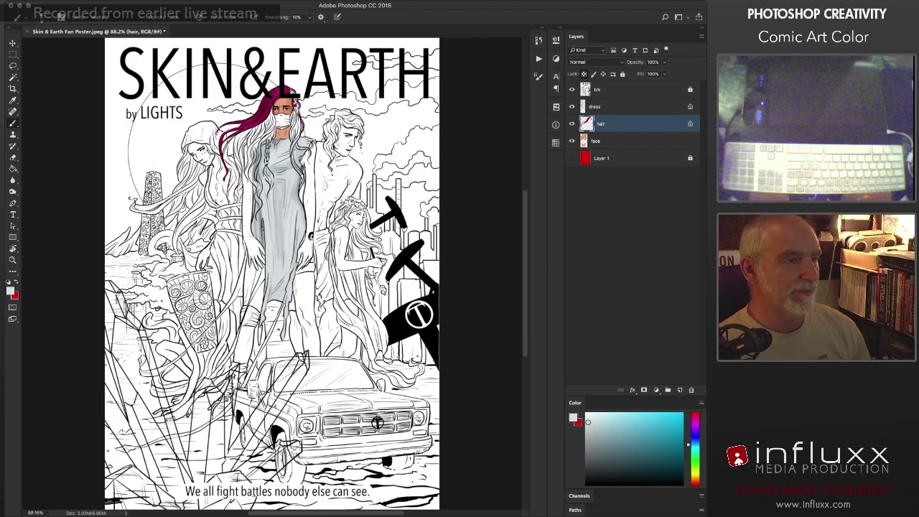
pyautogui.click(622, 108)
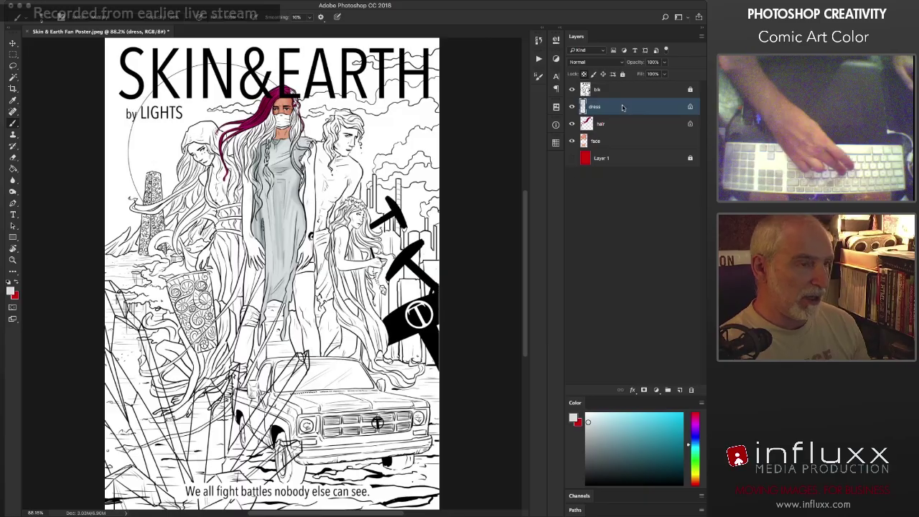
pyautogui.press('super+u')
pyautogui.moveTo(429, 413); pyautogui.dragTo(449, 414)
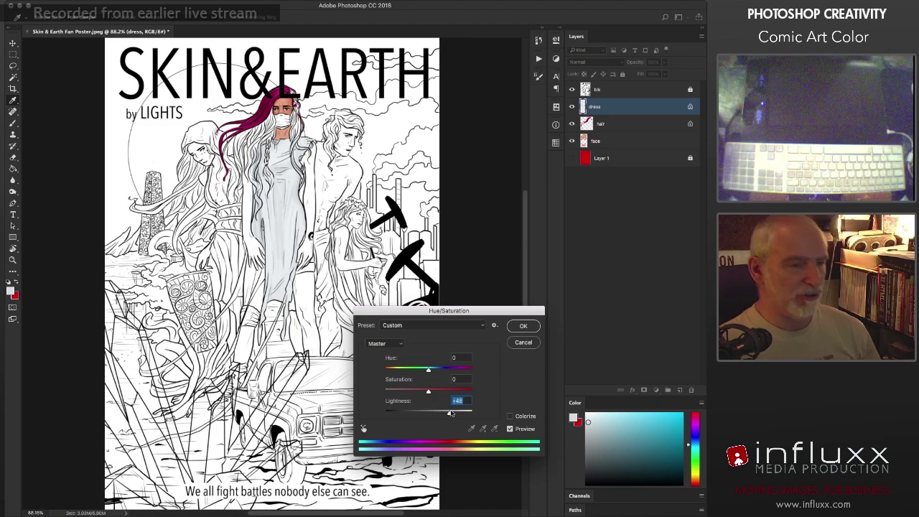
pyautogui.moveTo(451, 413); pyautogui.dragTo(406, 418)
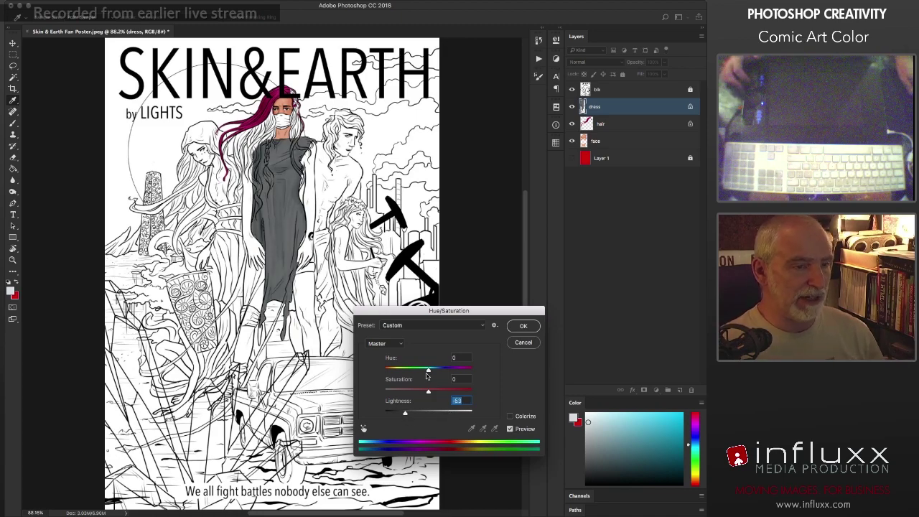
pyautogui.moveTo(429, 391); pyautogui.dragTo(441, 369)
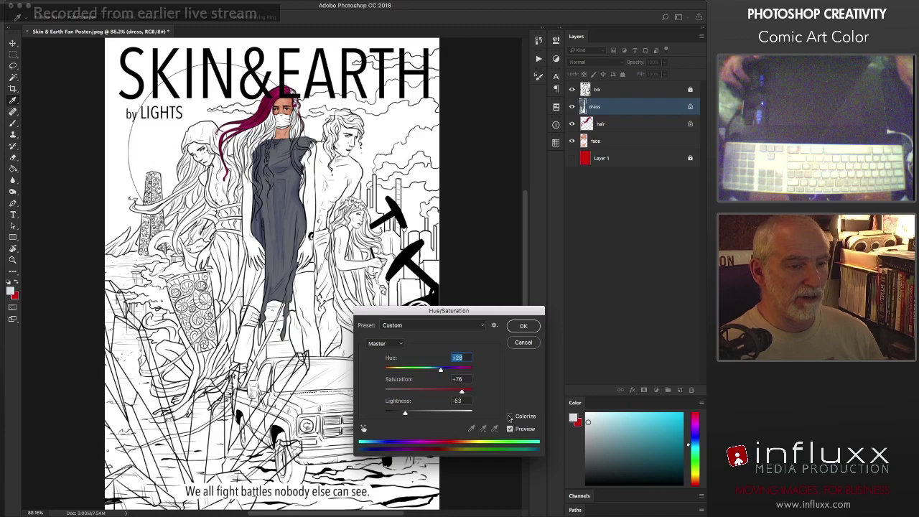
pyautogui.click(510, 417)
pyautogui.moveTo(433, 371); pyautogui.dragTo(419, 415)
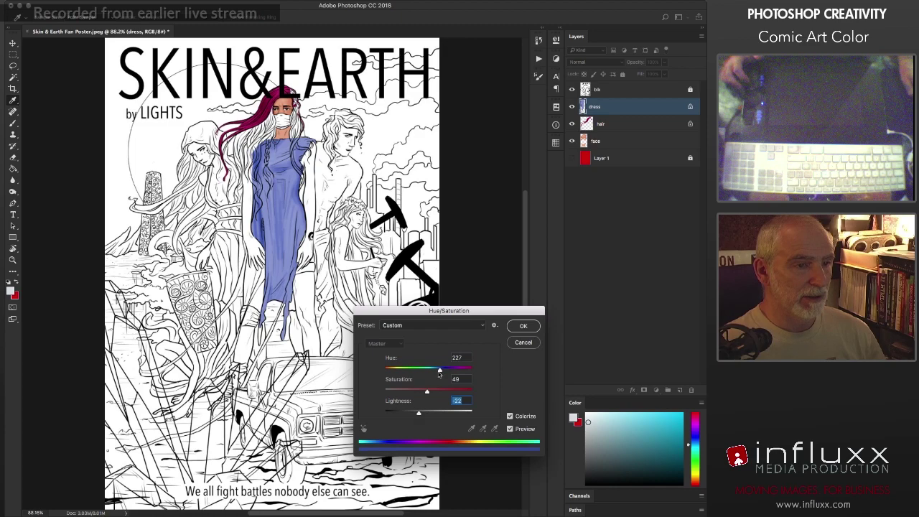
pyautogui.moveTo(439, 371); pyautogui.dragTo(440, 392)
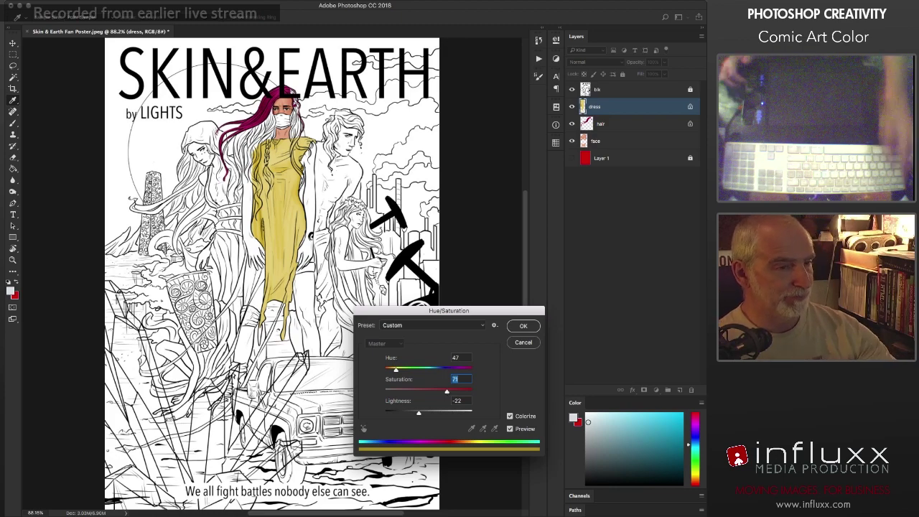
pyautogui.press('Escape')
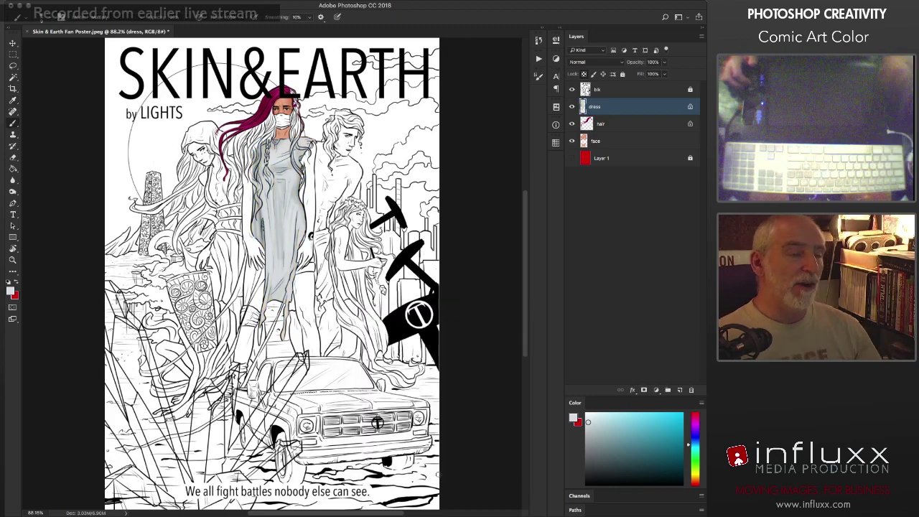